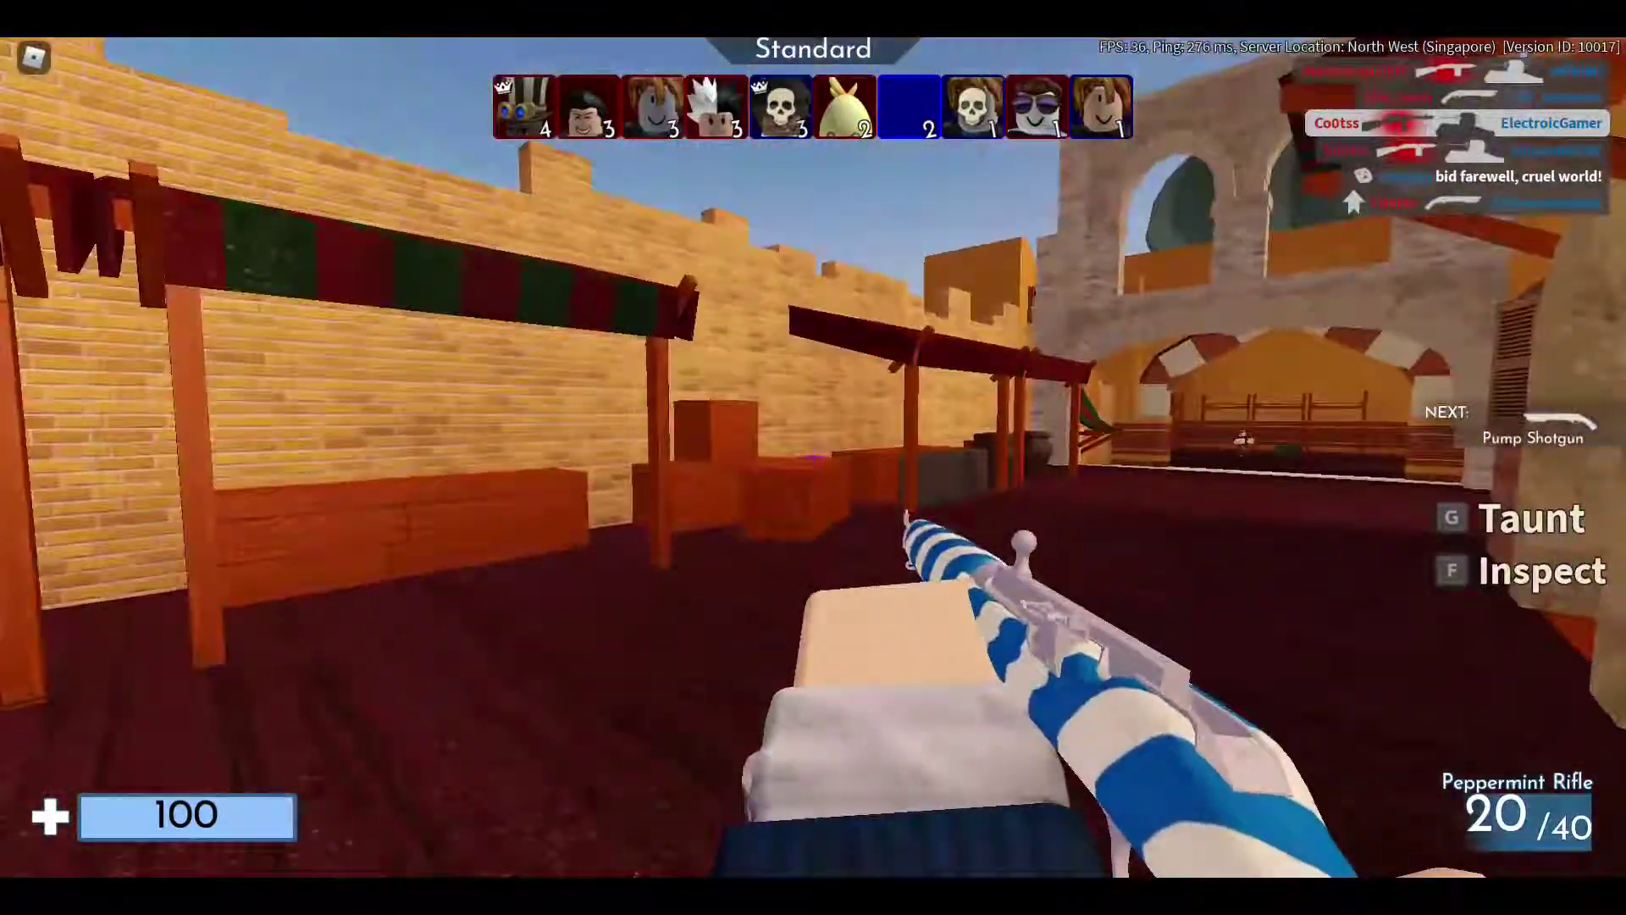
pyautogui.press('w')
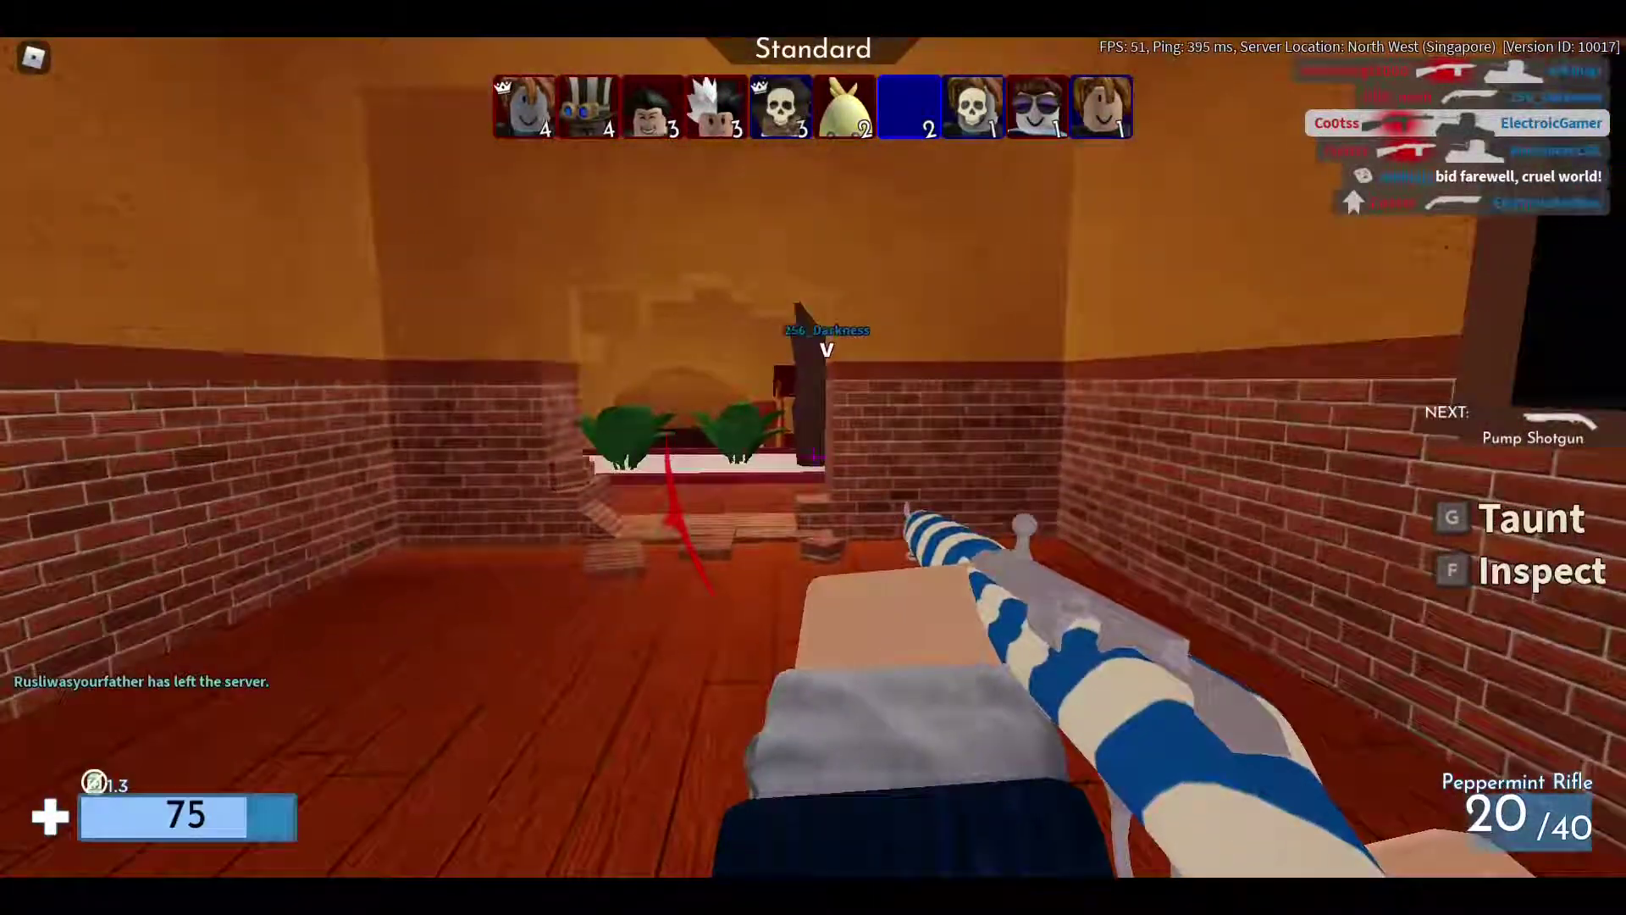
pyautogui.press('w')
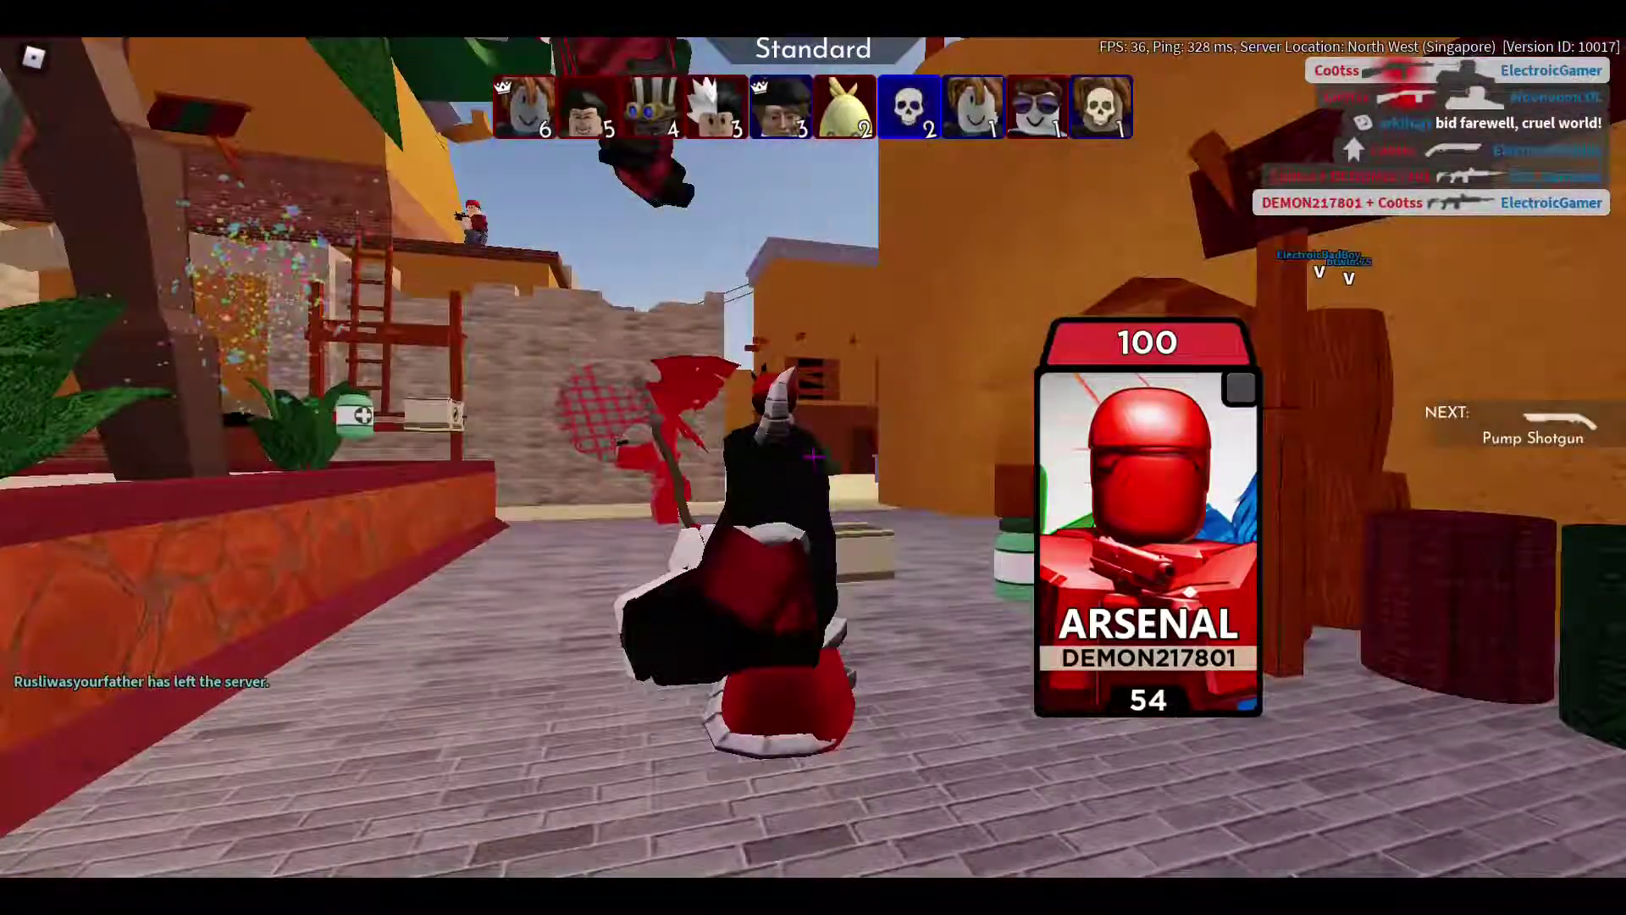
pyautogui.press('Escape')
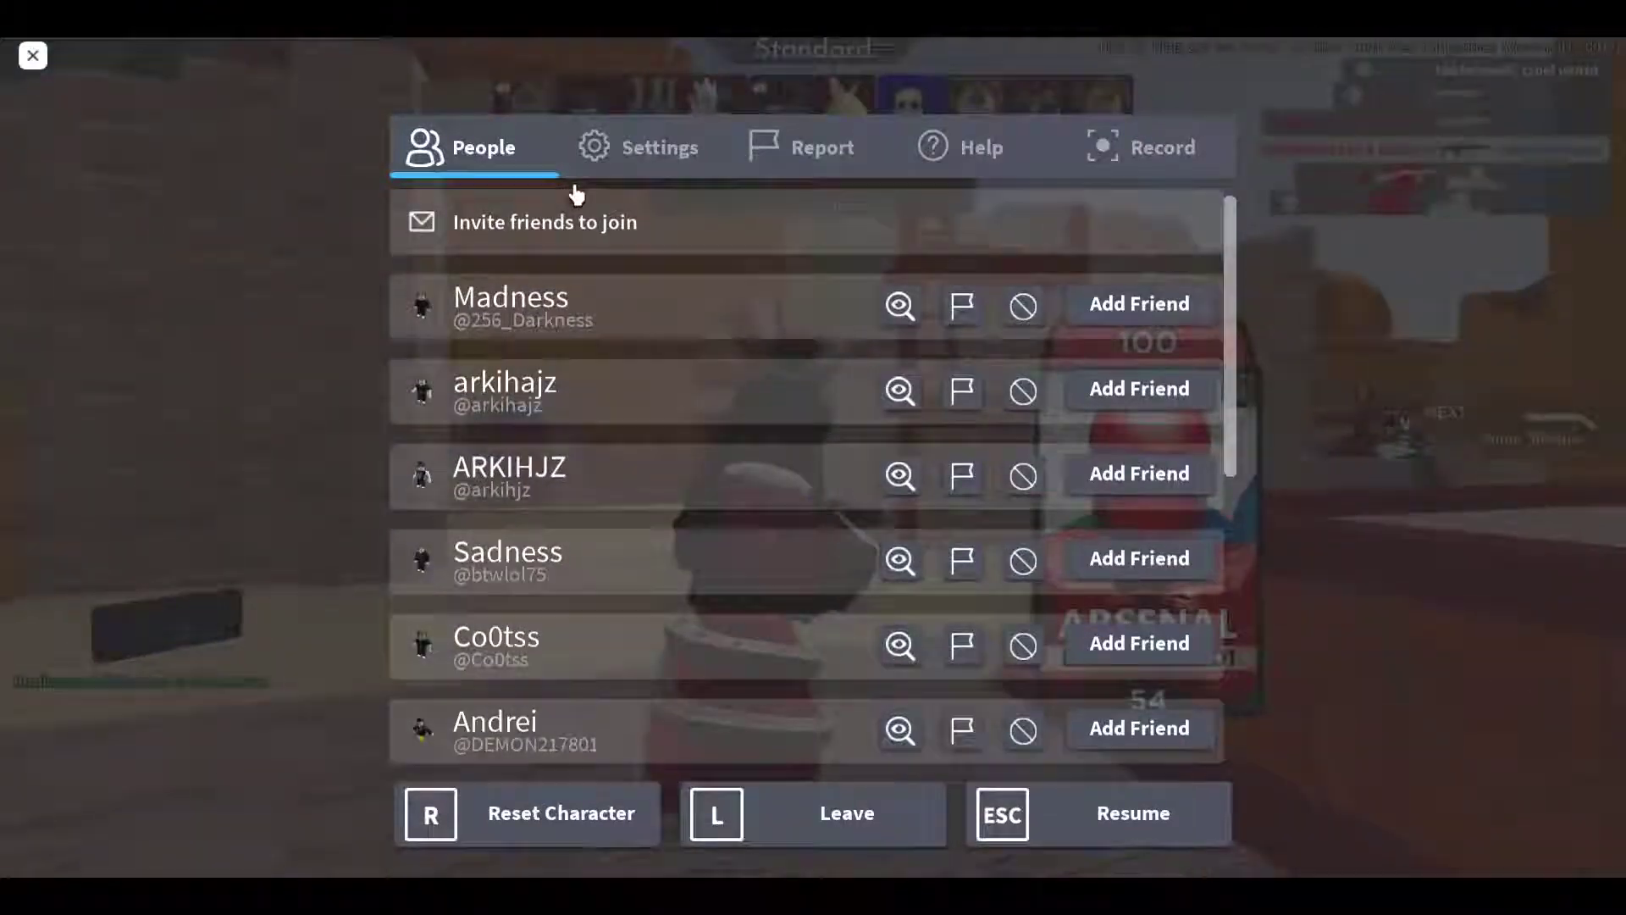
pyautogui.press('Escape')
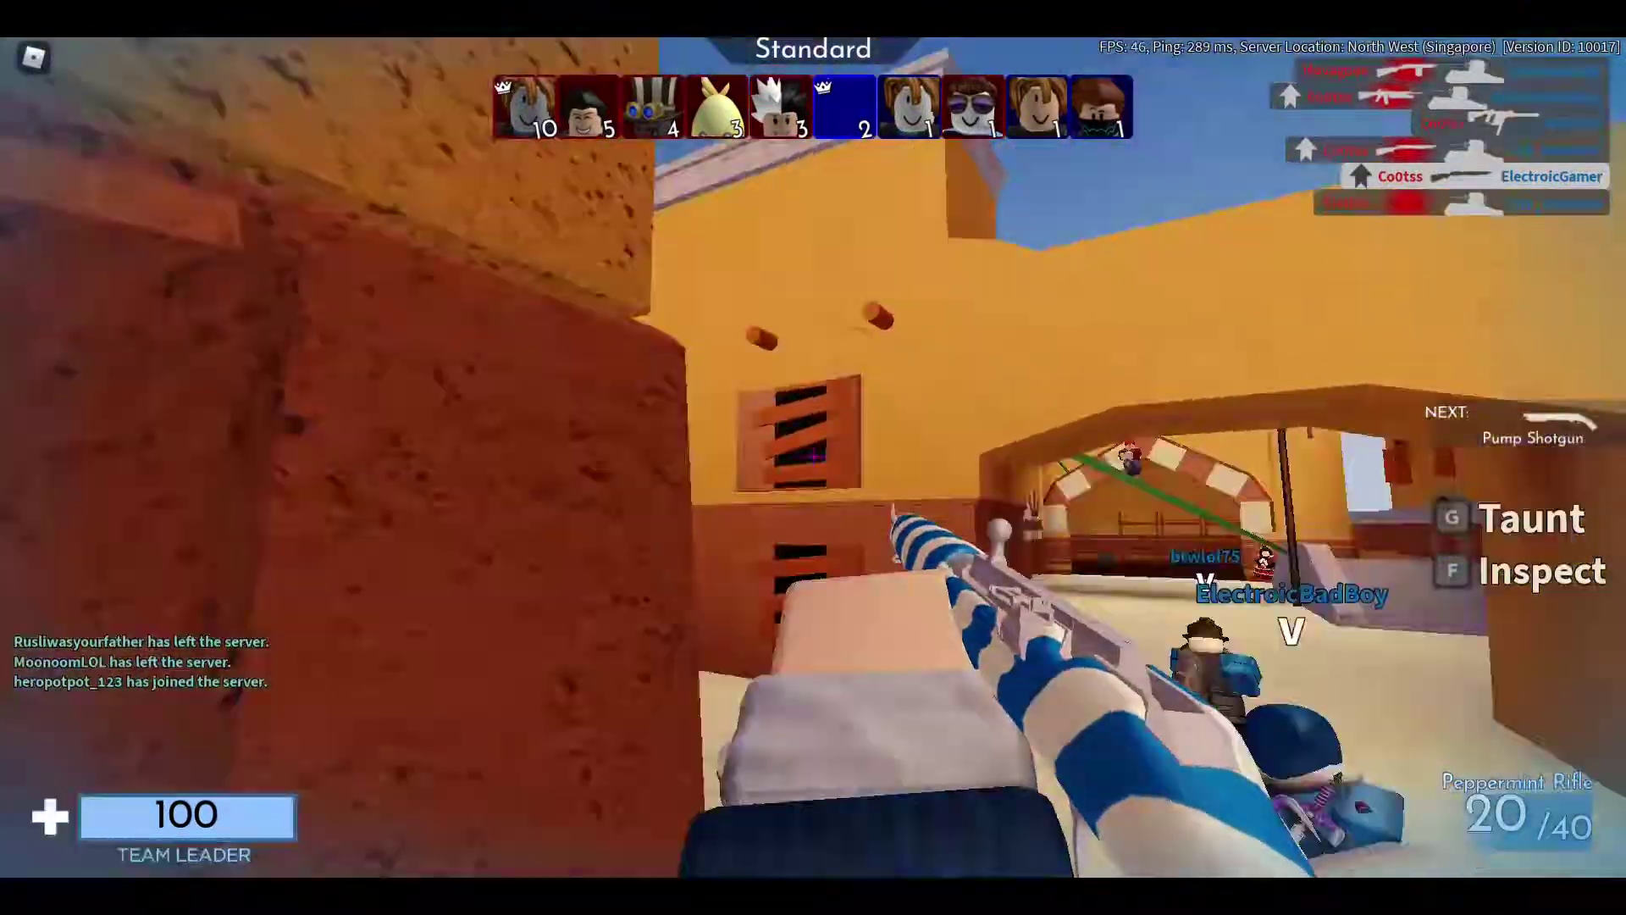
pyautogui.click(813, 458)
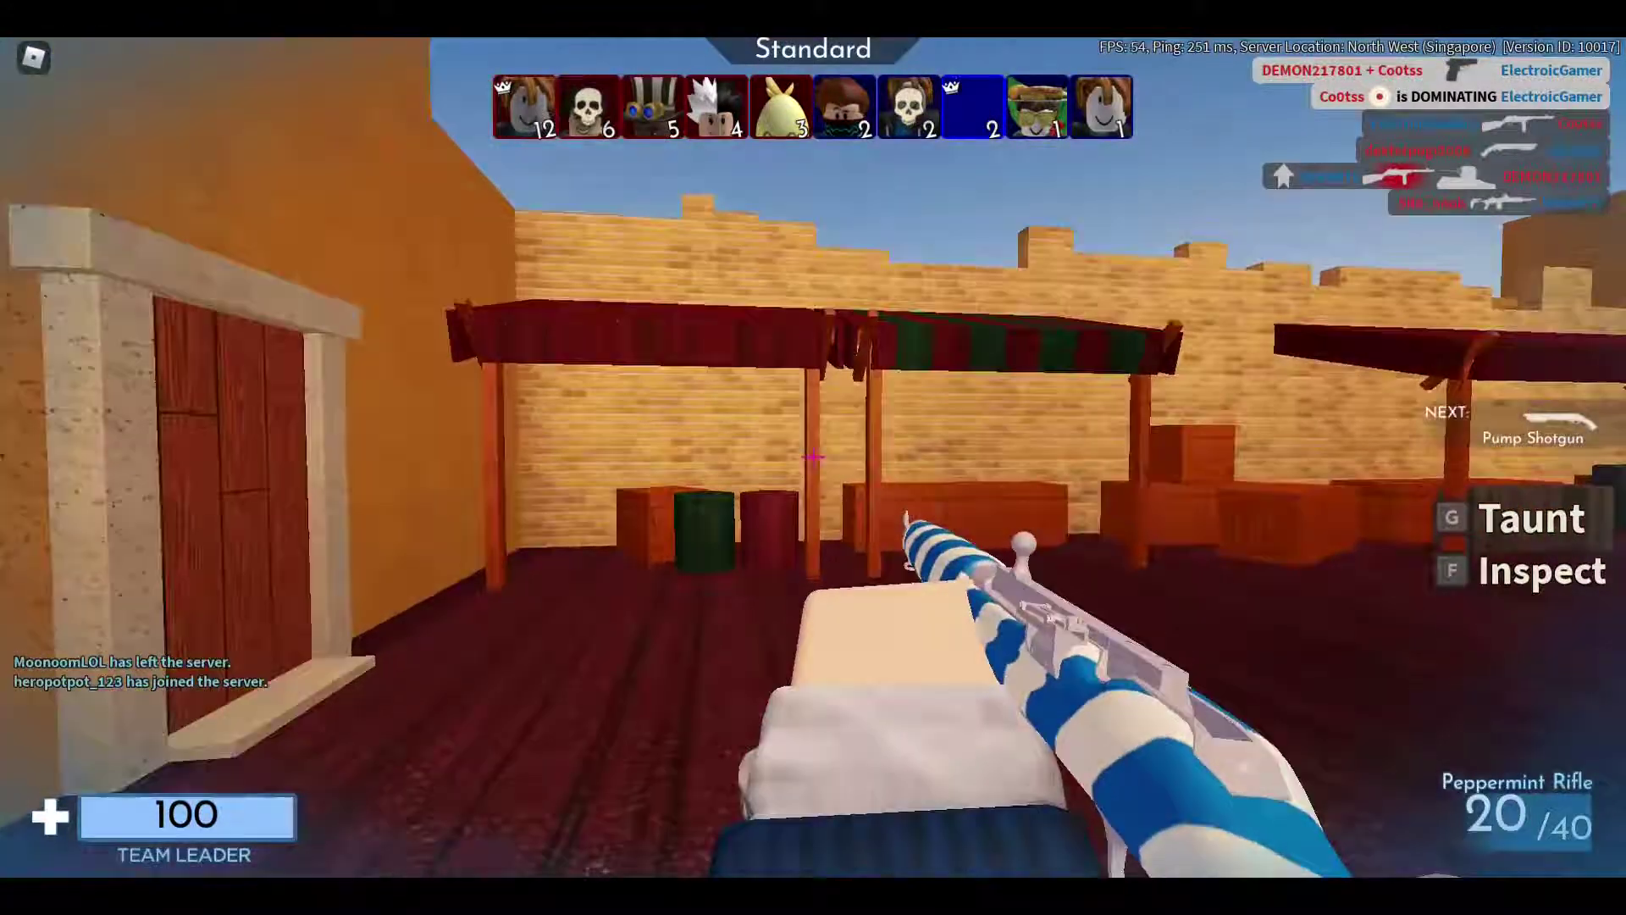
pyautogui.press('w')
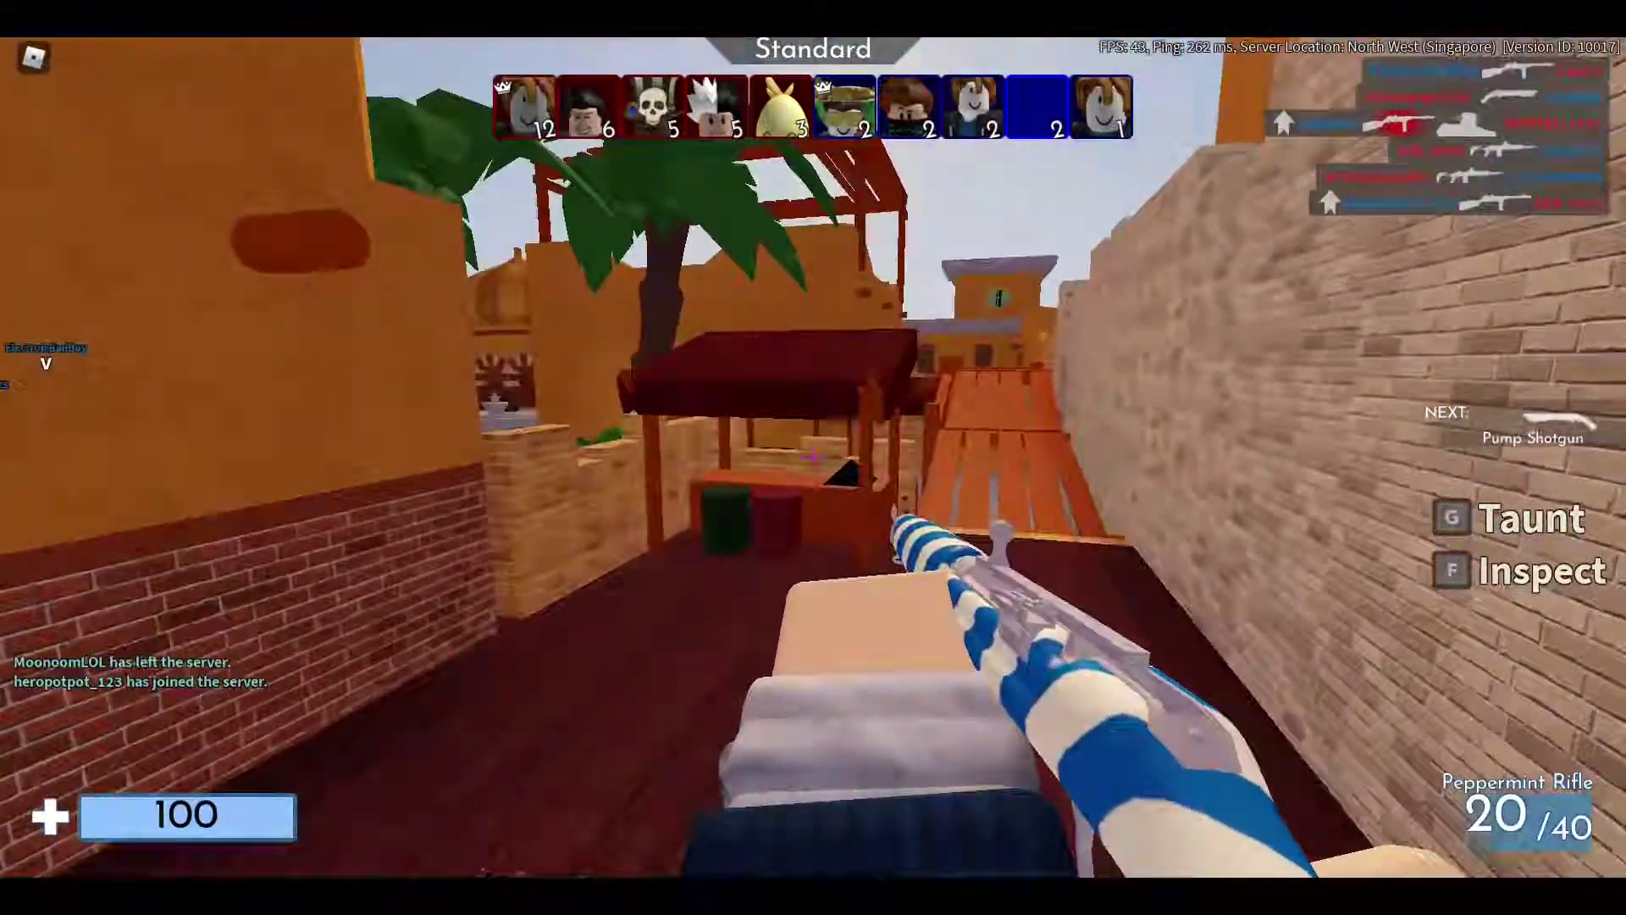
pyautogui.press('w')
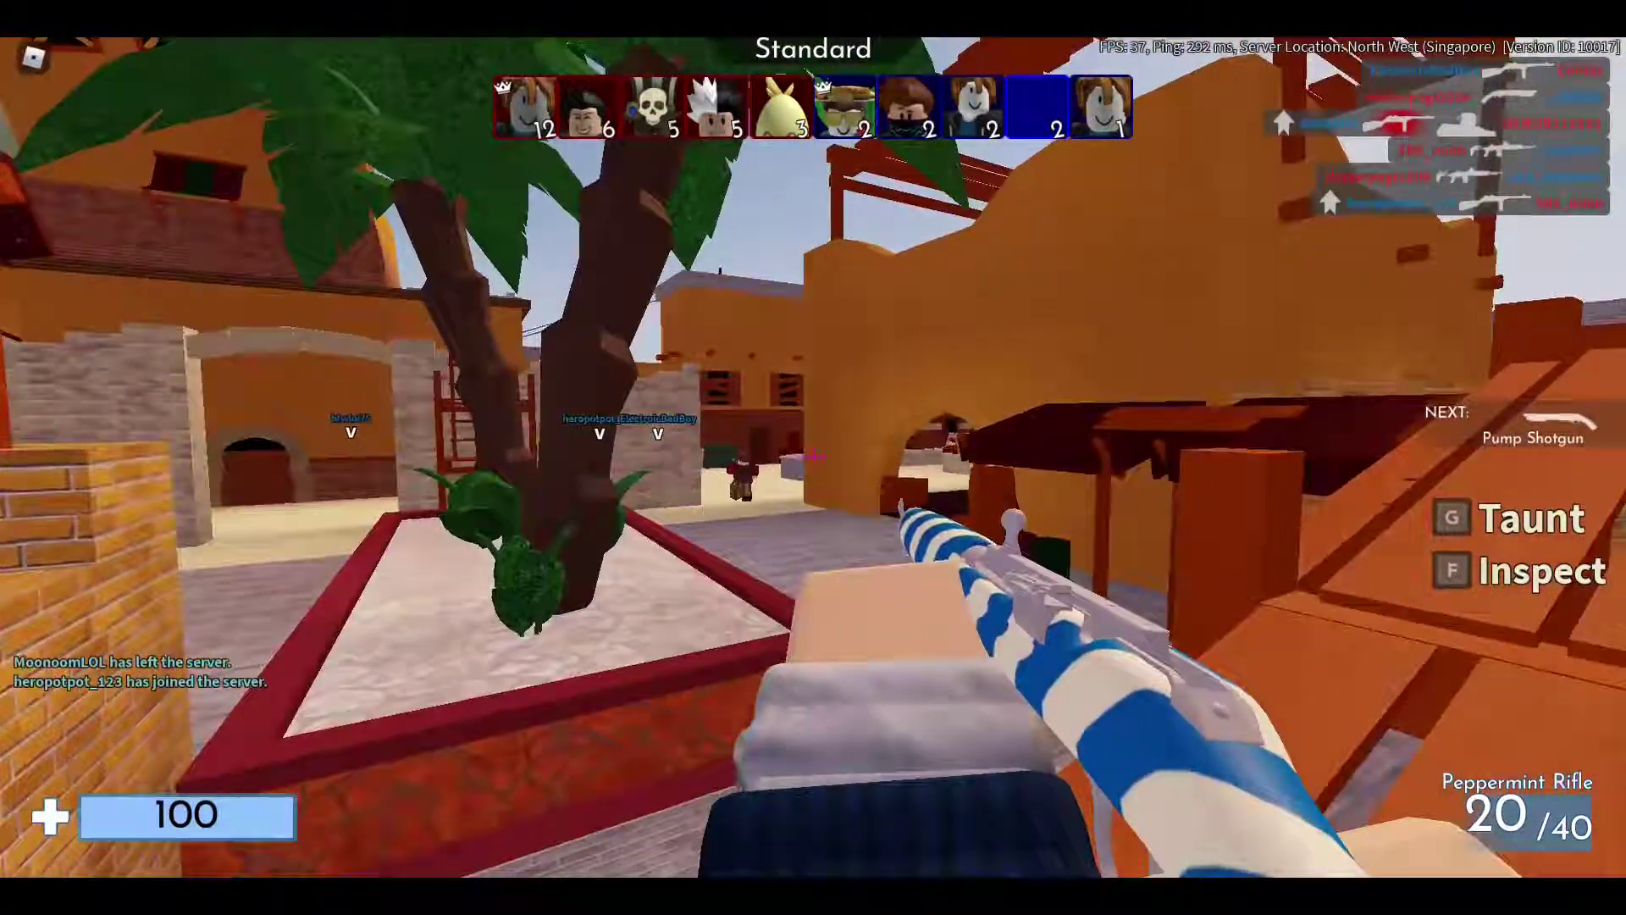
pyautogui.click(813, 457)
pyautogui.click(813, 457)
pyautogui.press('w')
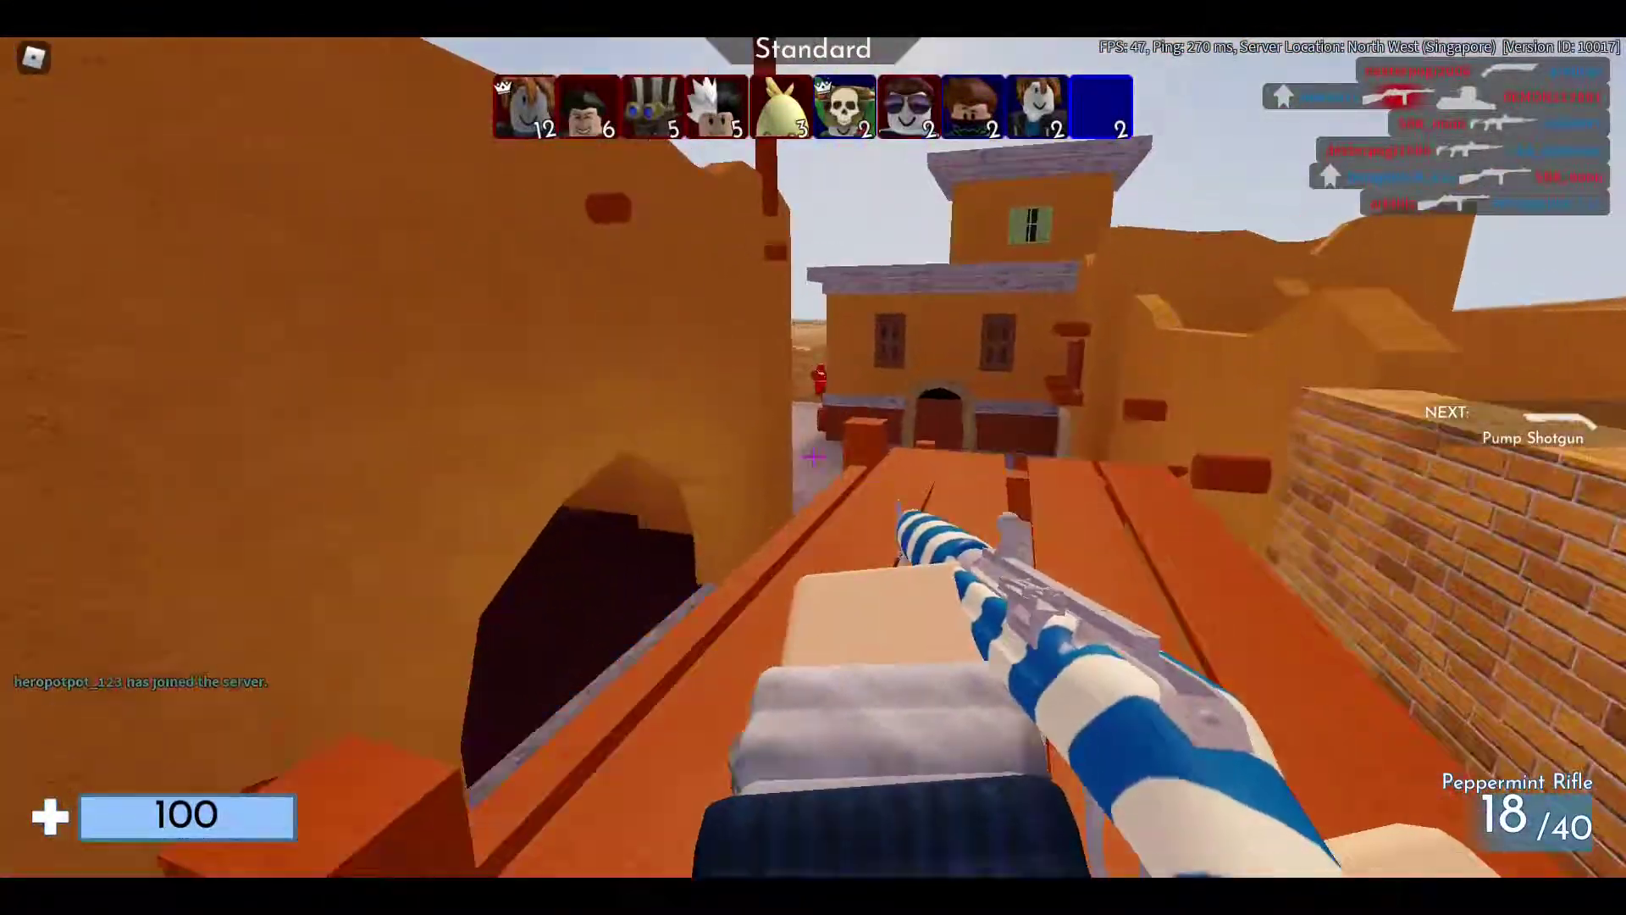
pyautogui.click(813, 457)
pyautogui.click(813, 457)
pyautogui.click(813, 457)
pyautogui.click(813, 457)
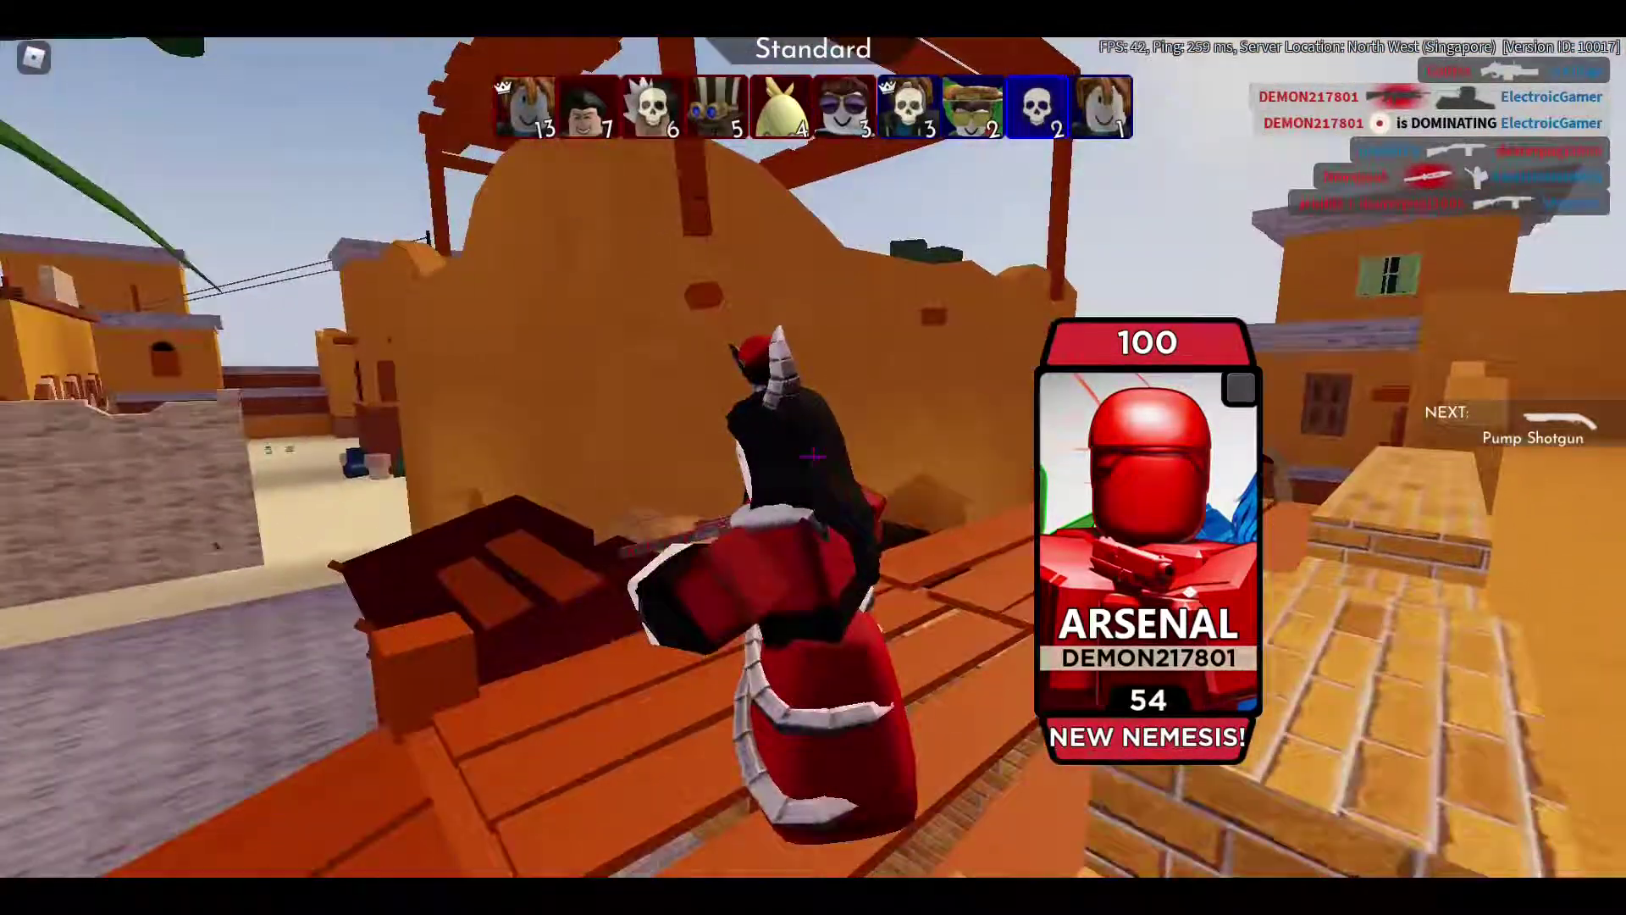
pyautogui.press('w')
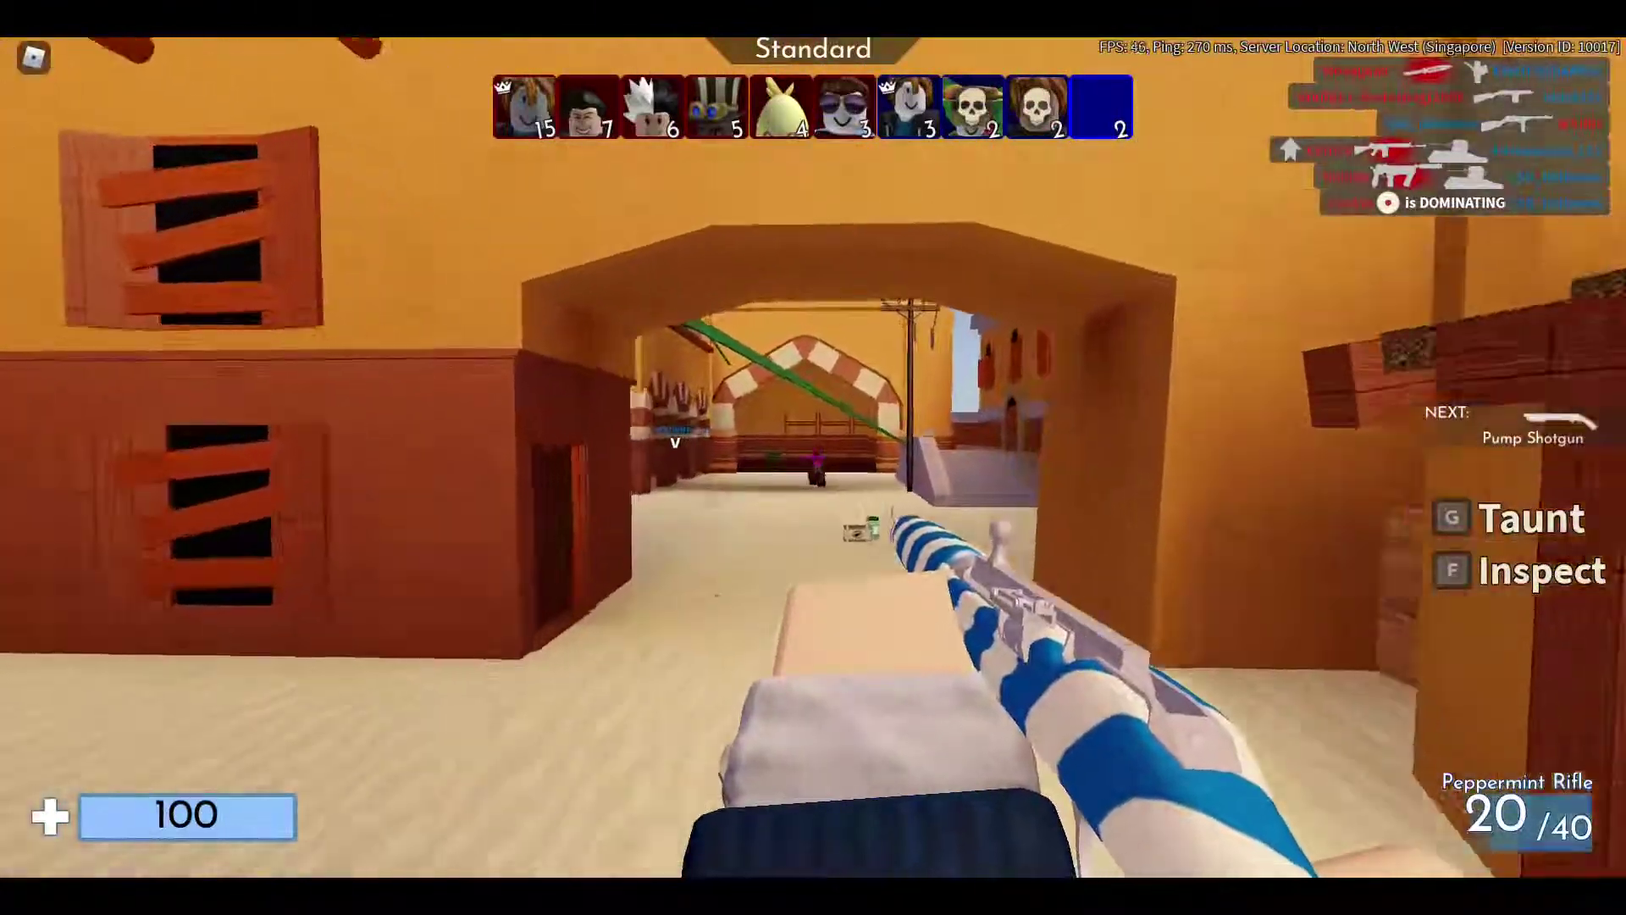
pyautogui.click(813, 457)
pyautogui.click(813, 458)
pyautogui.click(813, 457)
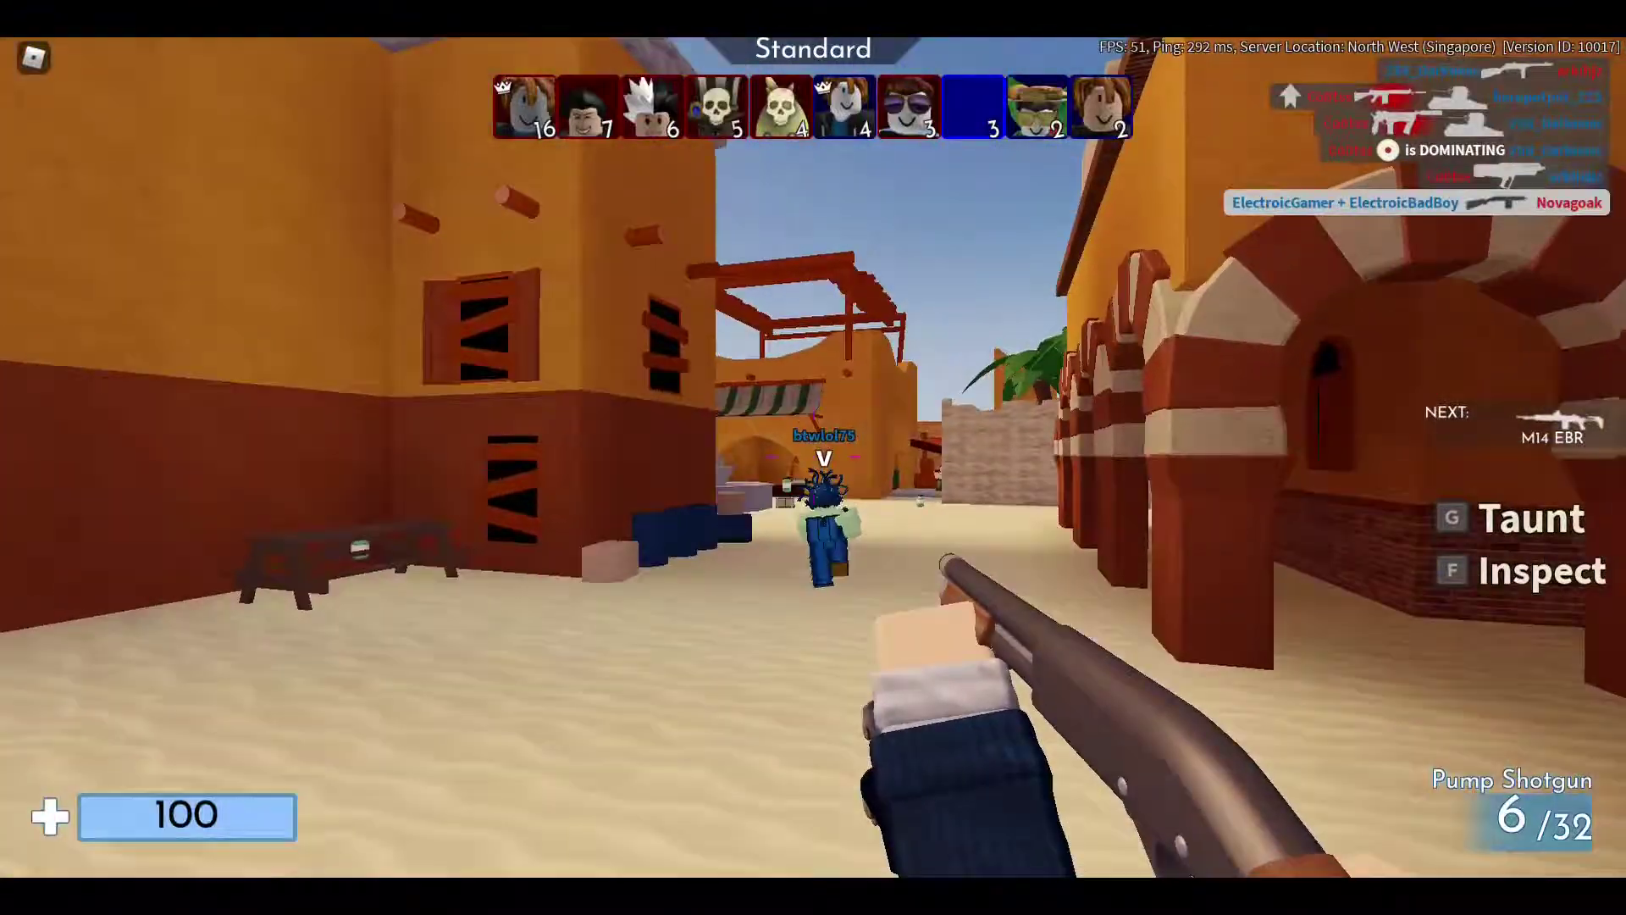
pyautogui.click(813, 458)
pyautogui.click(813, 457)
pyautogui.click(813, 458)
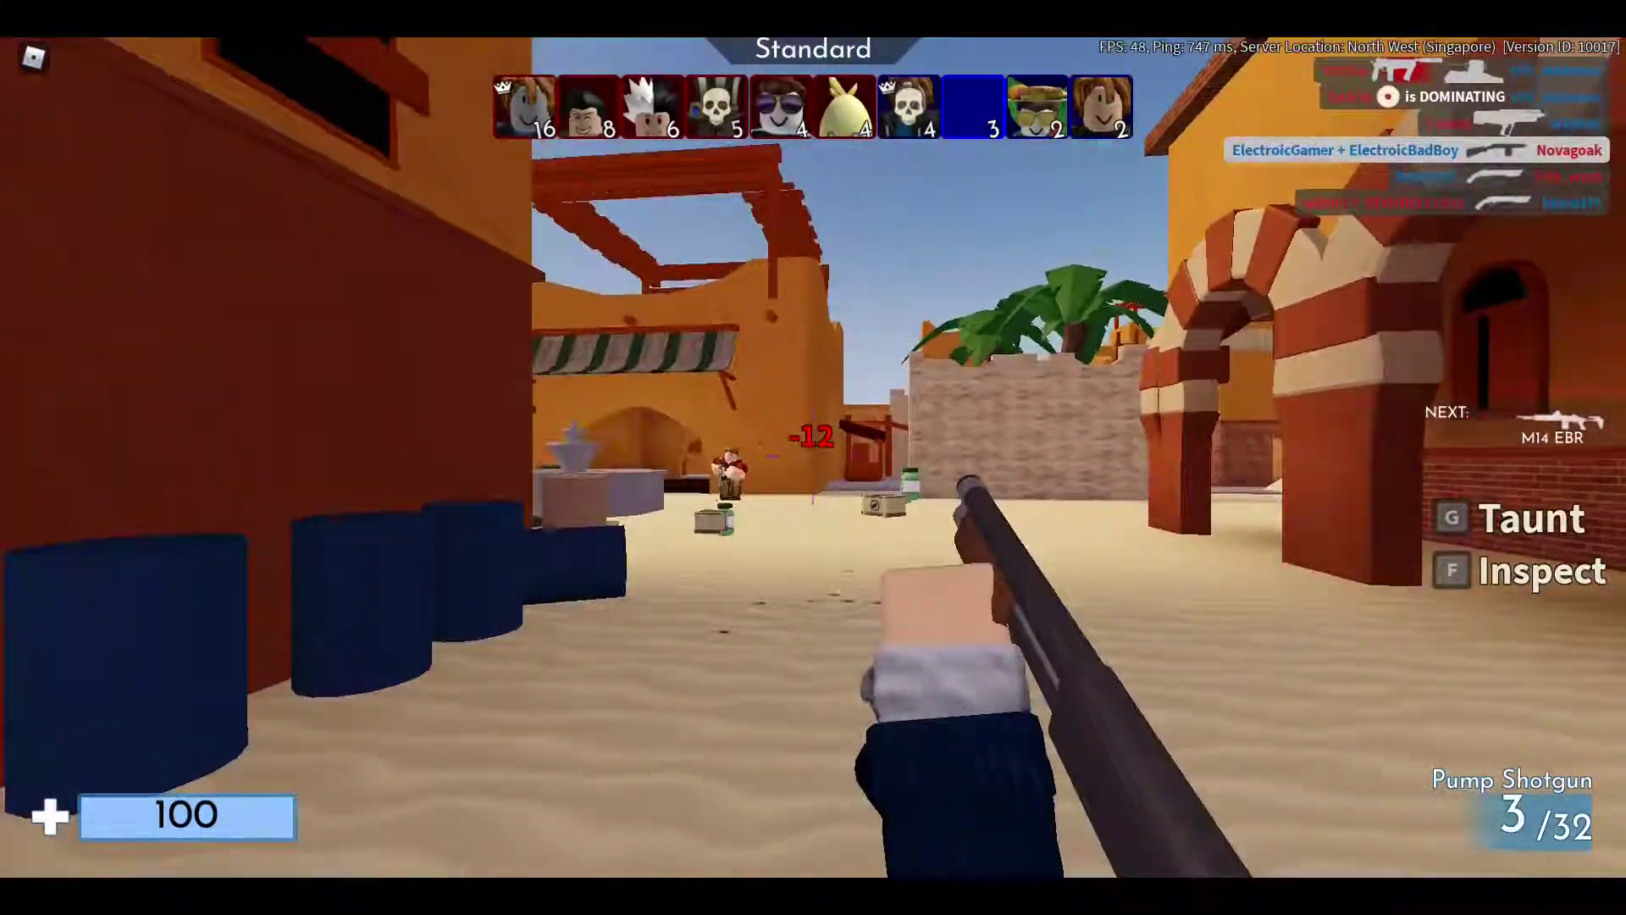
pyautogui.click(813, 458)
pyautogui.click(813, 458)
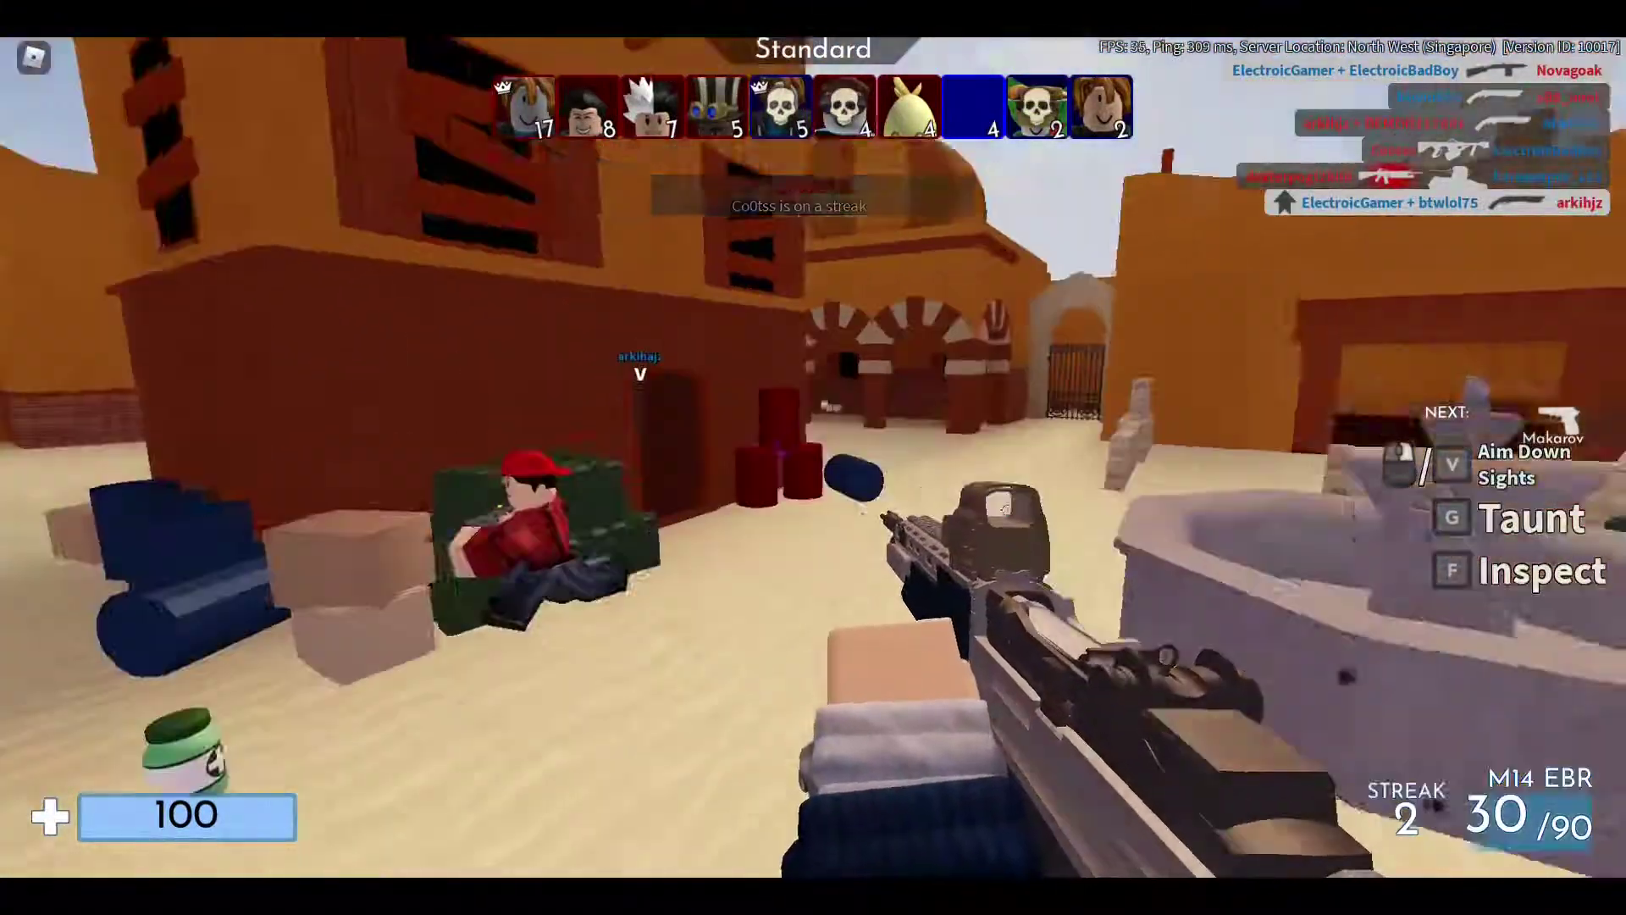
pyautogui.click(813, 457)
pyautogui.click(813, 458)
pyautogui.click(813, 458)
pyautogui.click(813, 457)
pyautogui.click(813, 458)
pyautogui.click(813, 457)
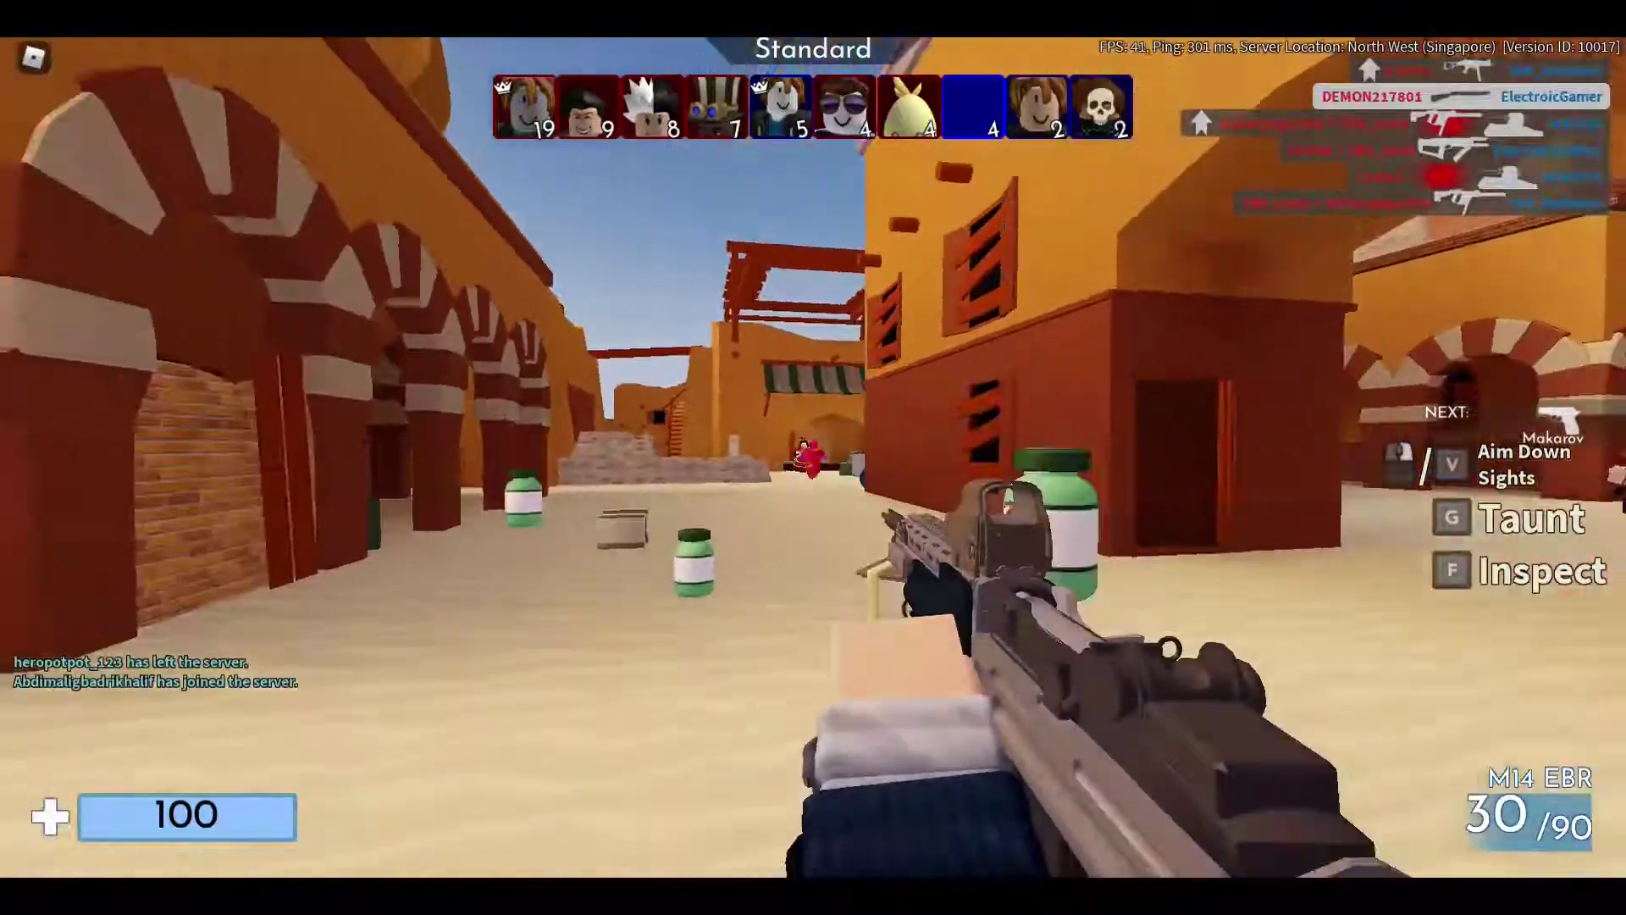
pyautogui.rightClick(813, 458)
pyautogui.click(813, 457)
pyautogui.click(813, 457)
pyautogui.click(813, 457)
pyautogui.click(813, 458)
pyautogui.click(813, 457)
pyautogui.click(813, 457)
pyautogui.click(813, 457)
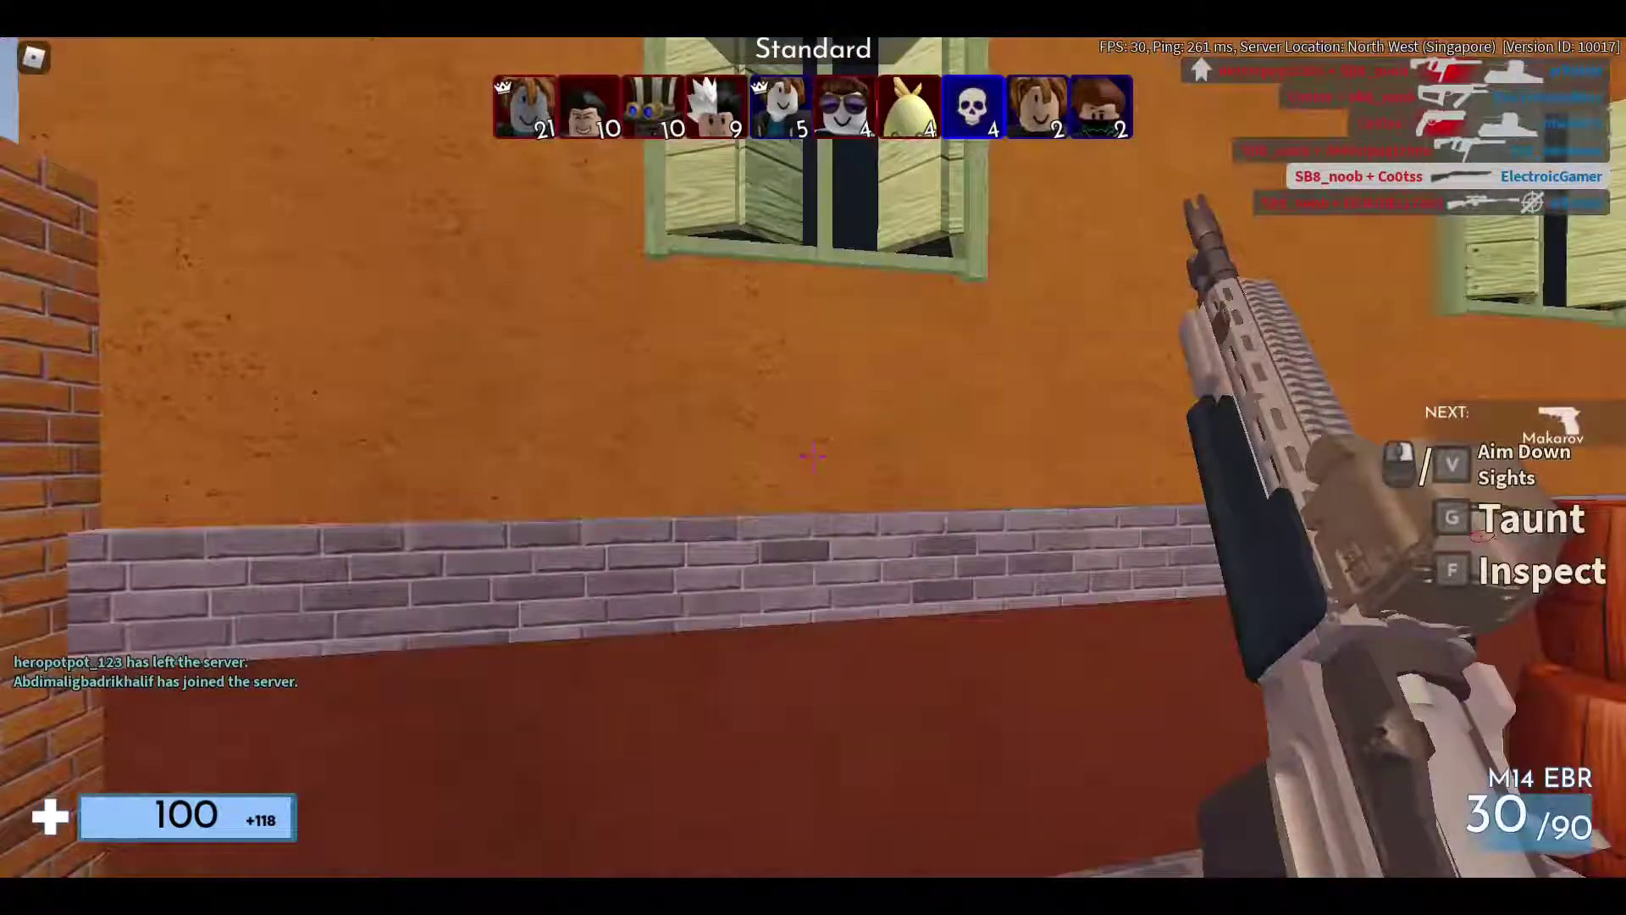
pyautogui.press('w')
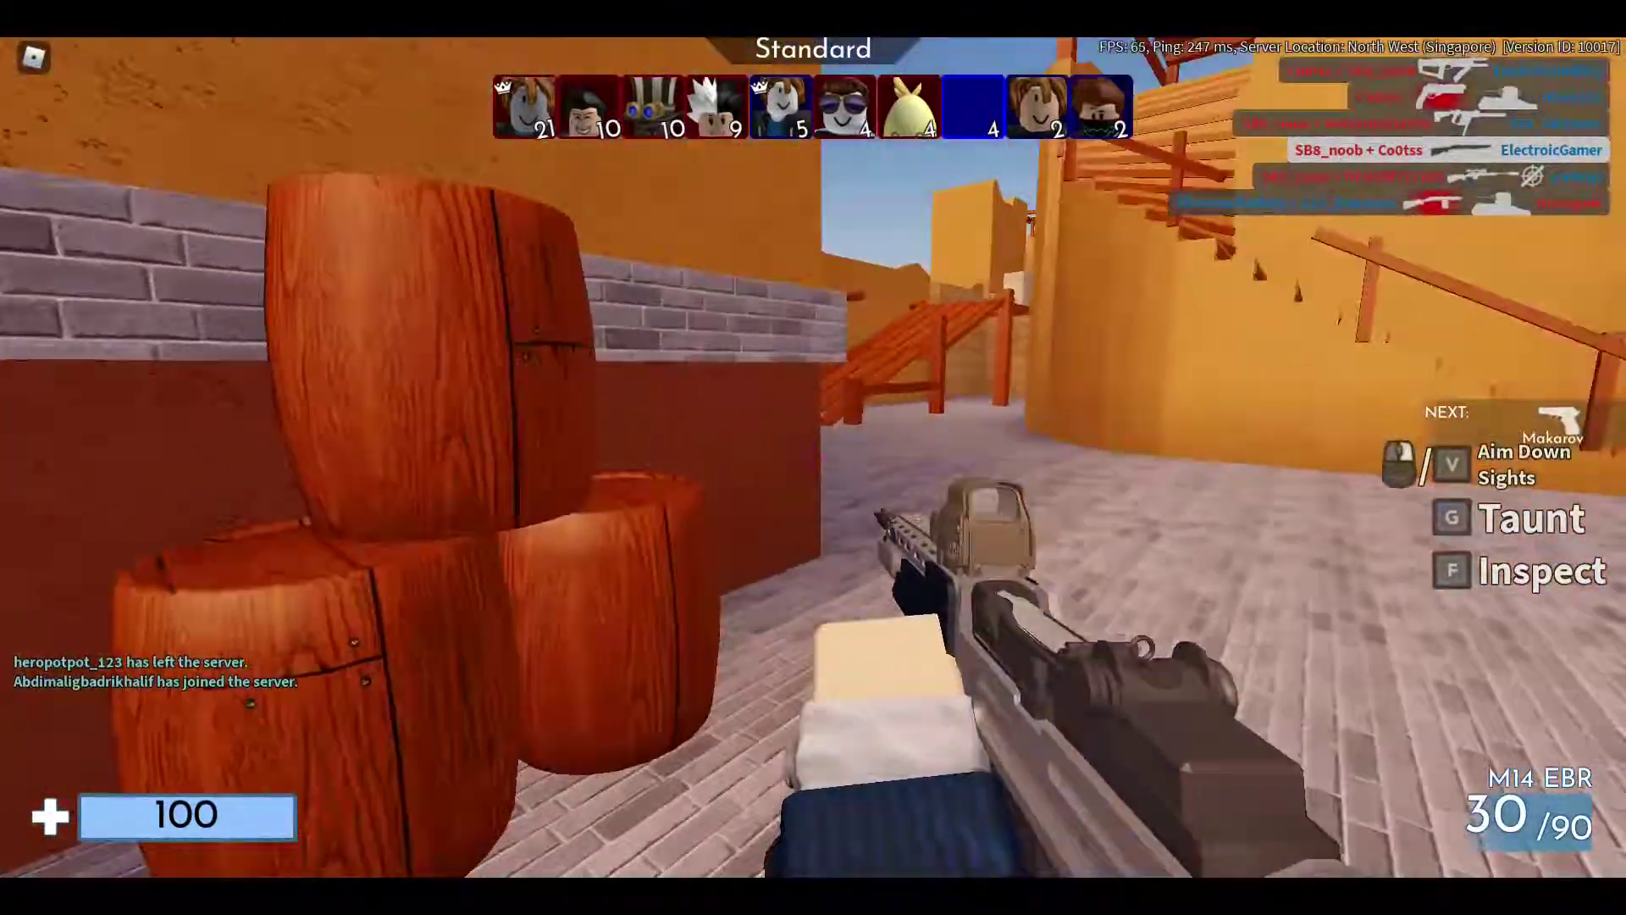
pyautogui.press('w')
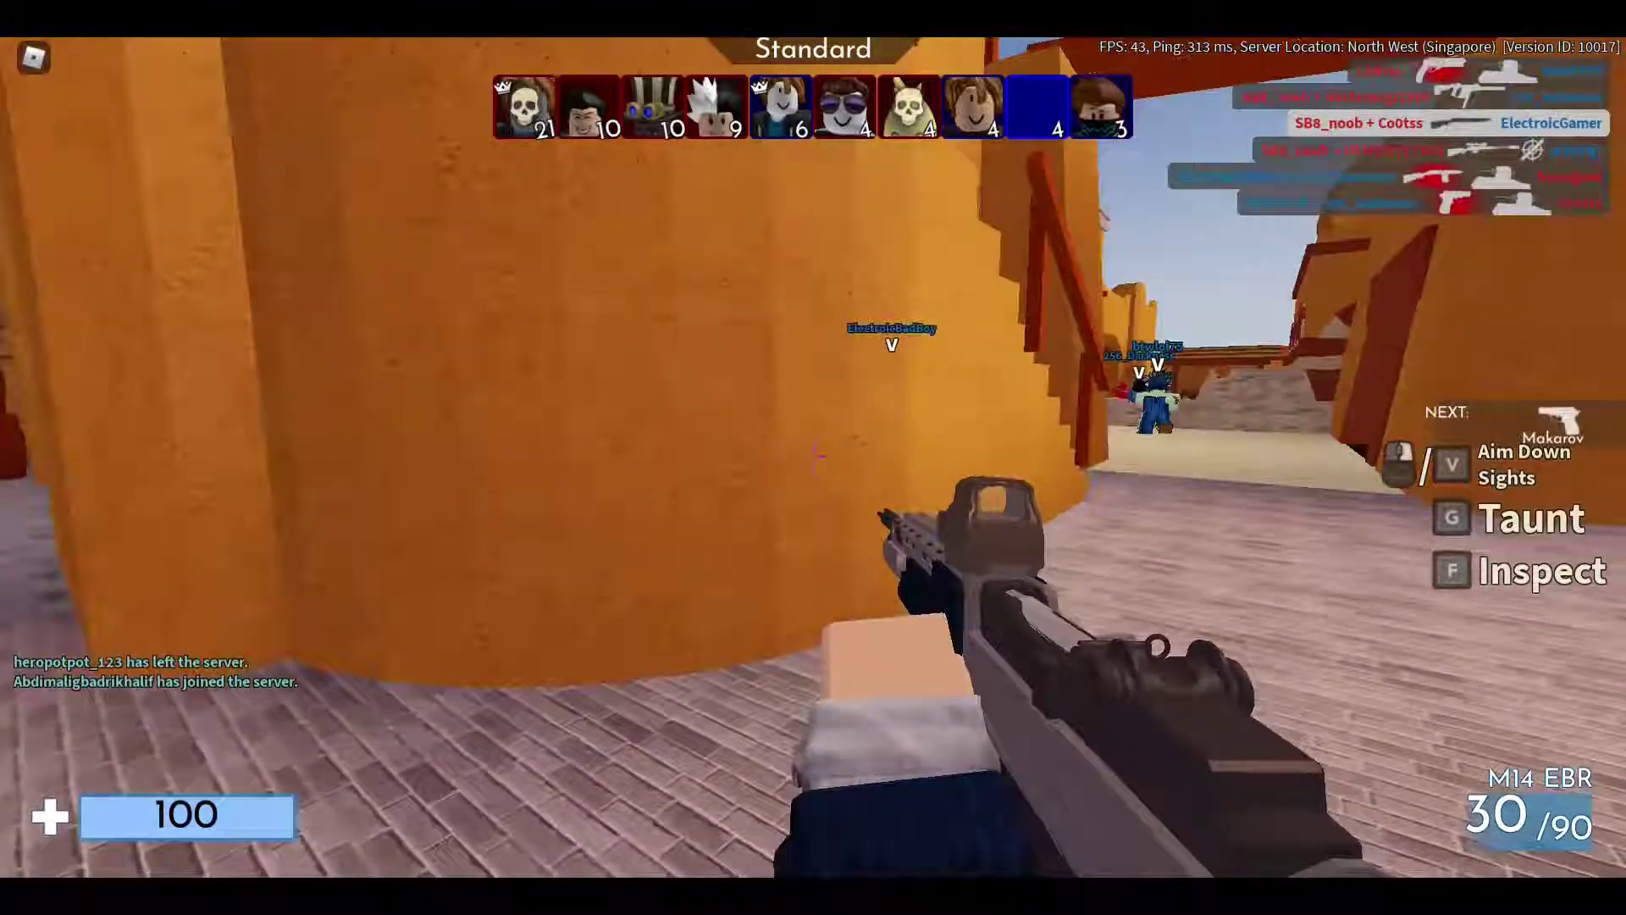
pyautogui.rightClick(813, 457)
pyautogui.click(813, 457)
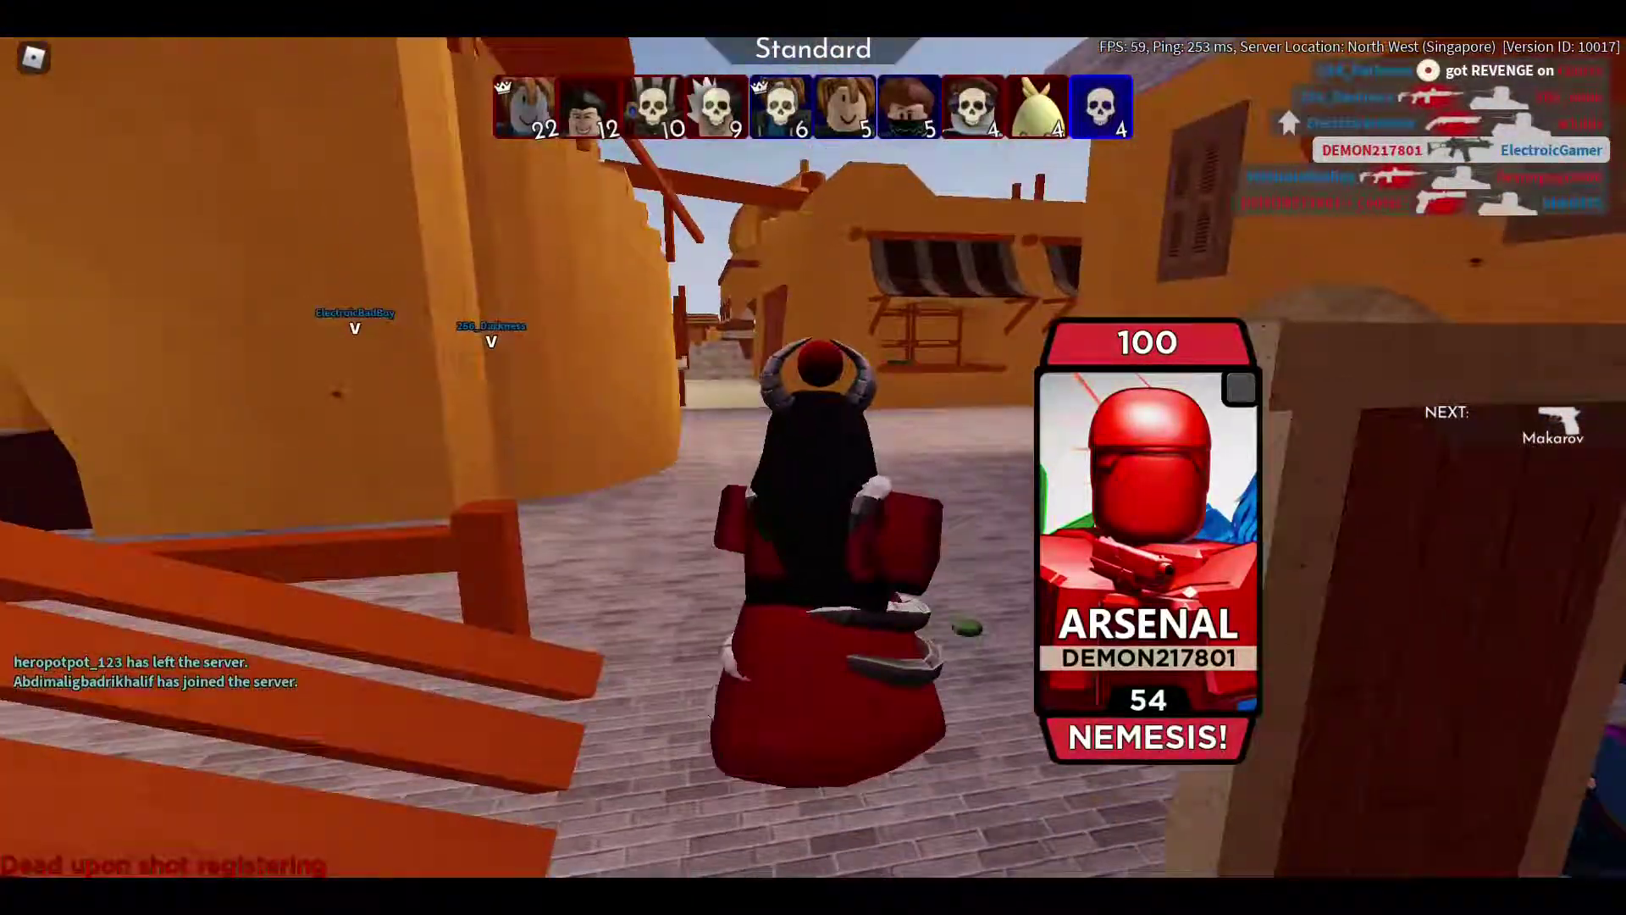
pyautogui.press('w')
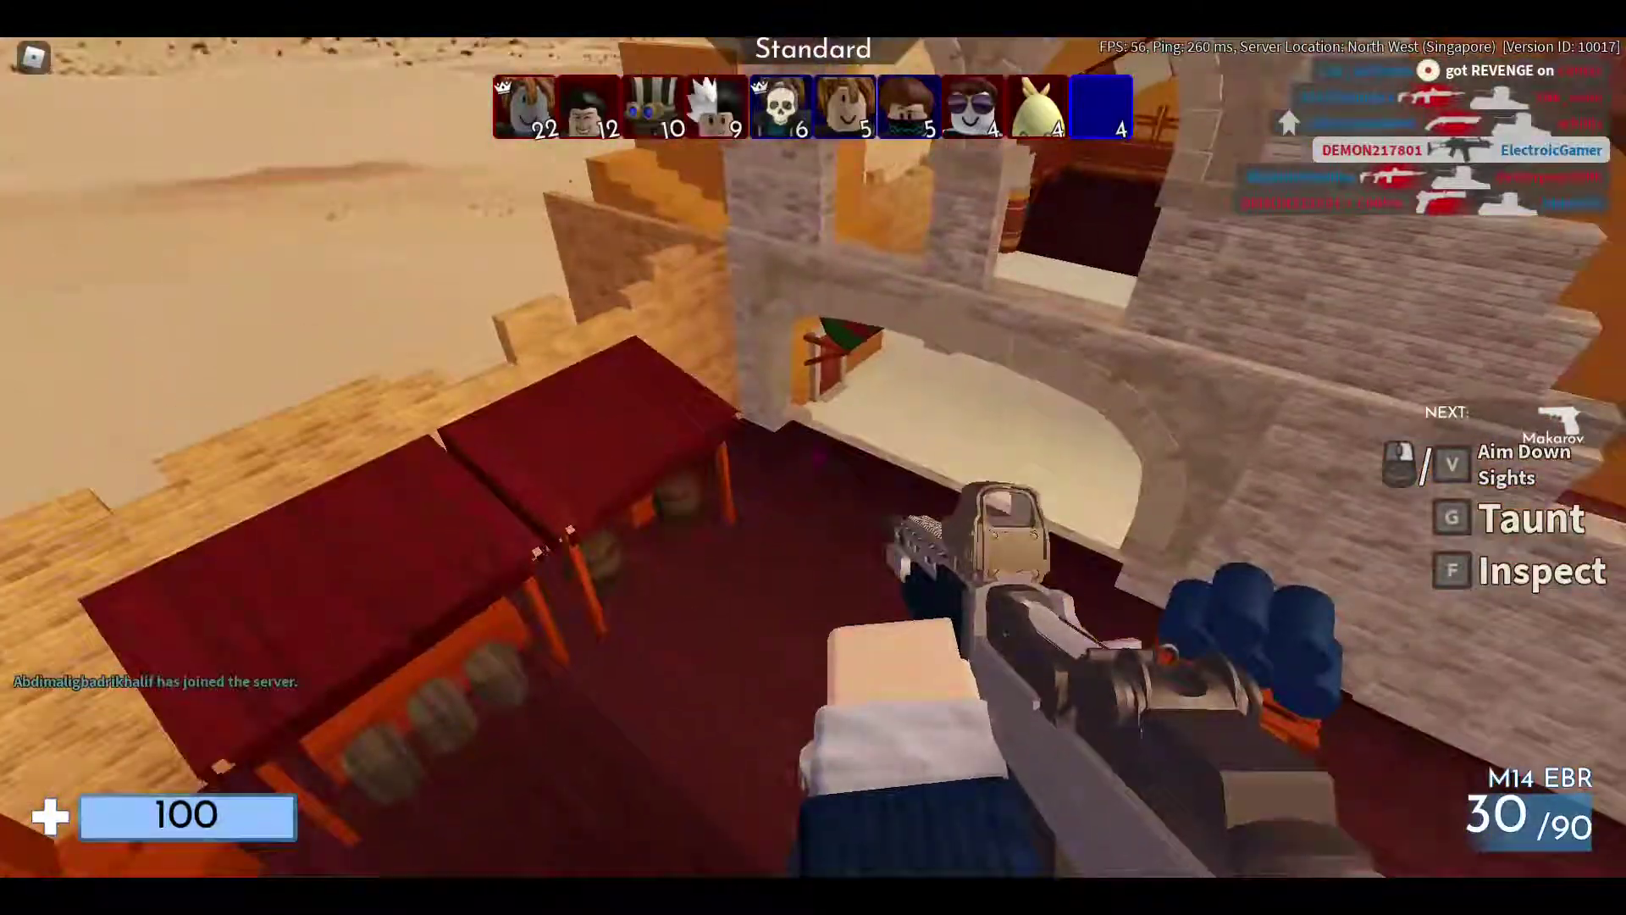
pyautogui.press('w')
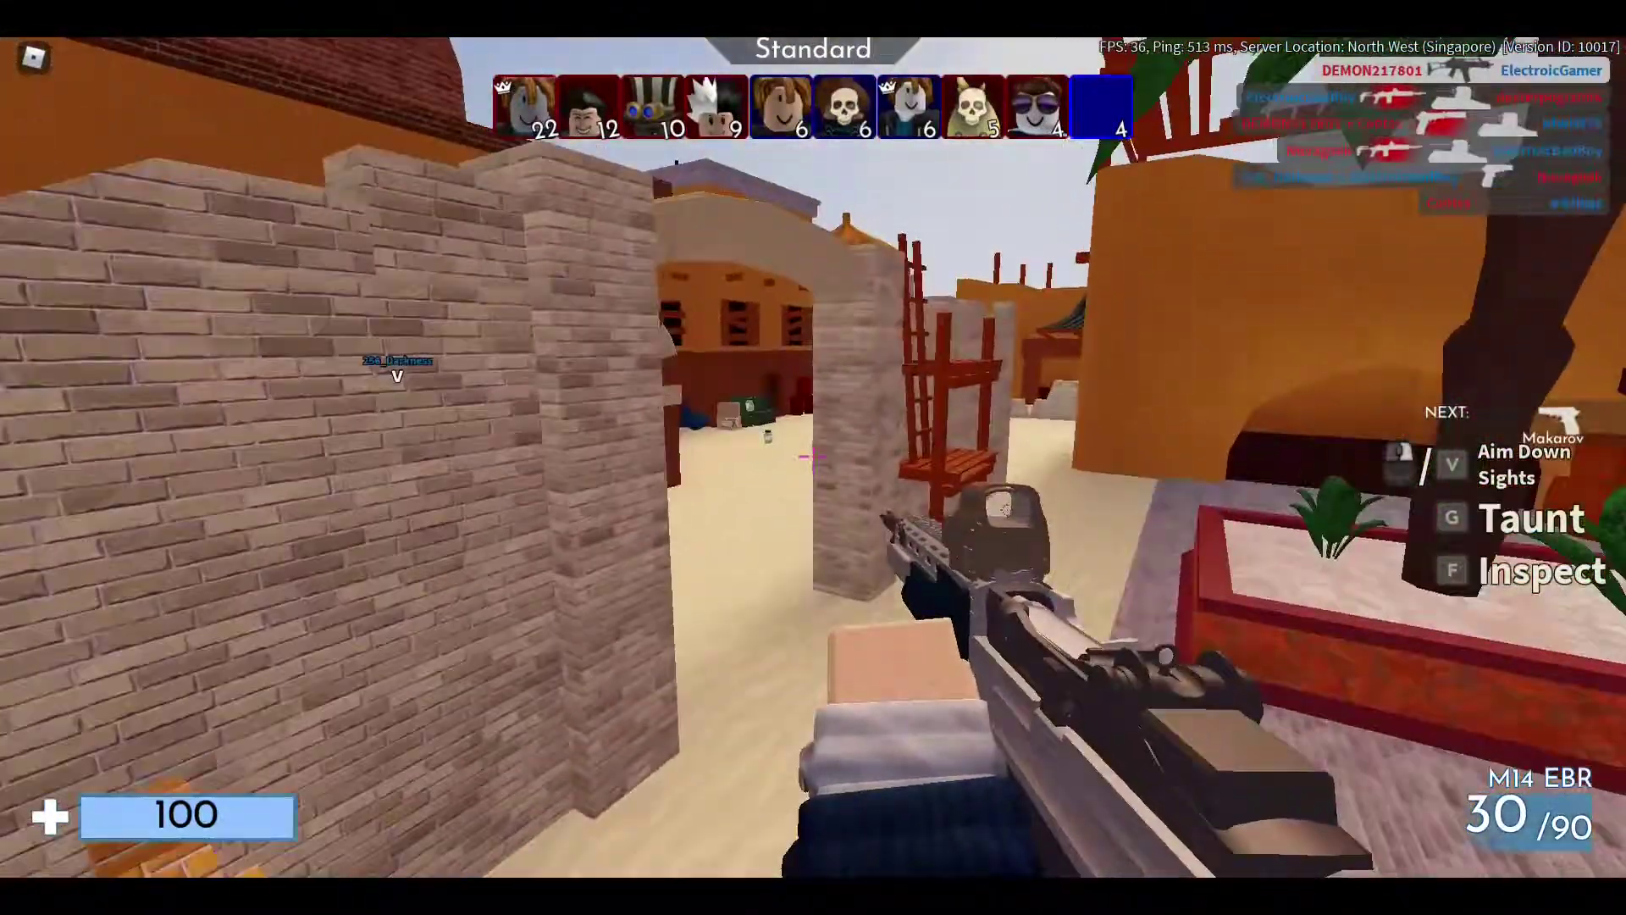
pyautogui.press('w')
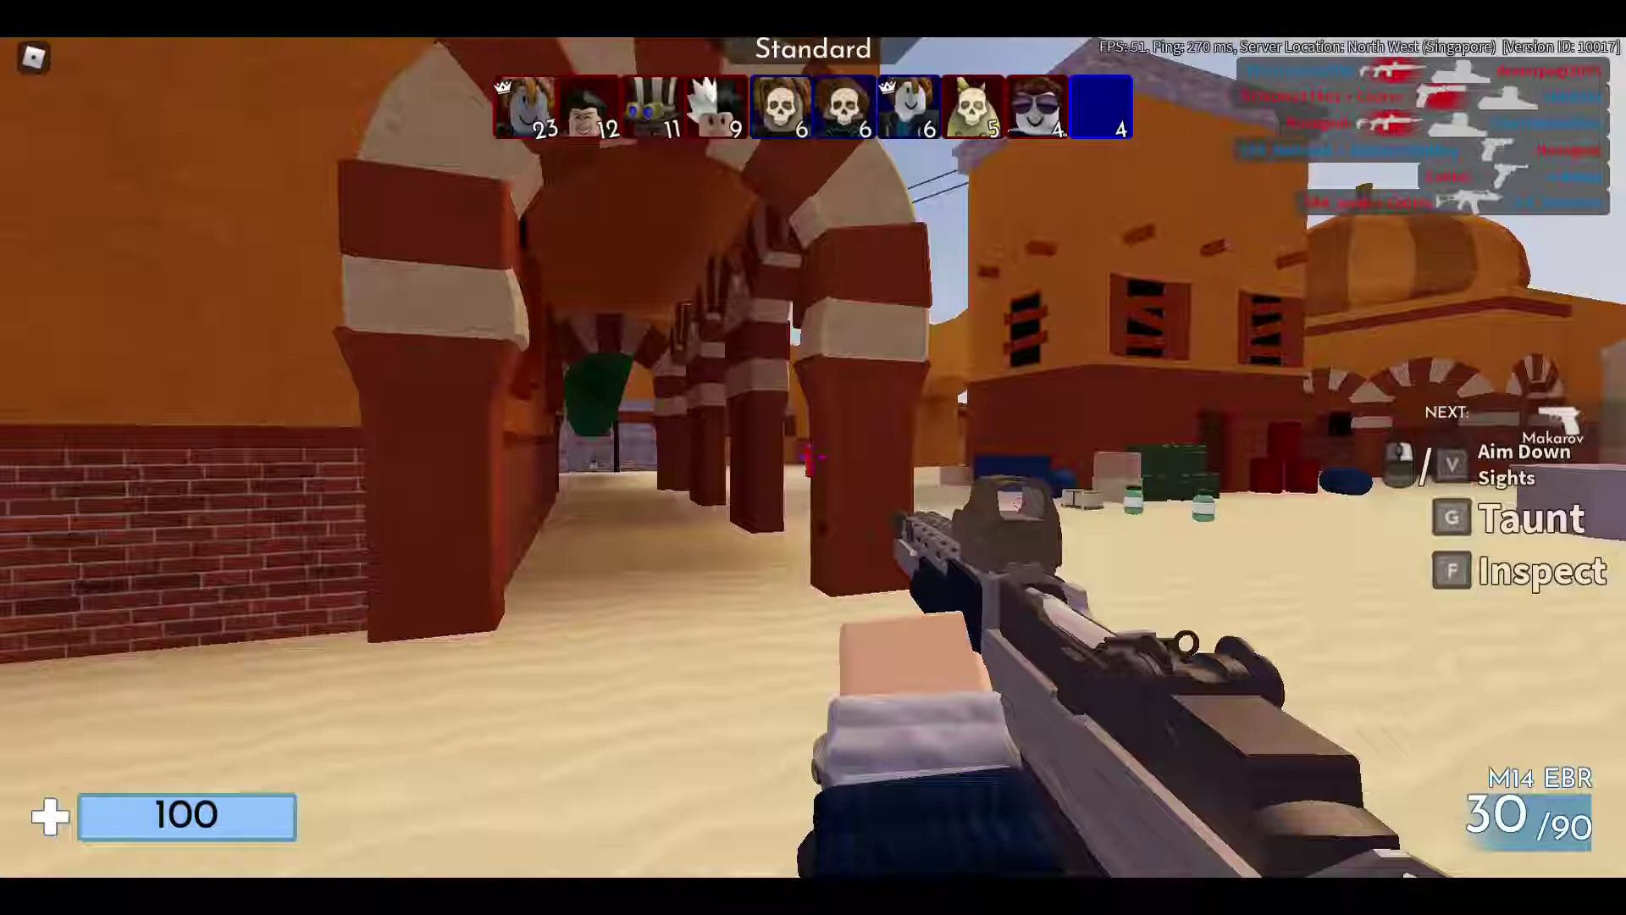
pyautogui.click(813, 458)
pyautogui.click(813, 457)
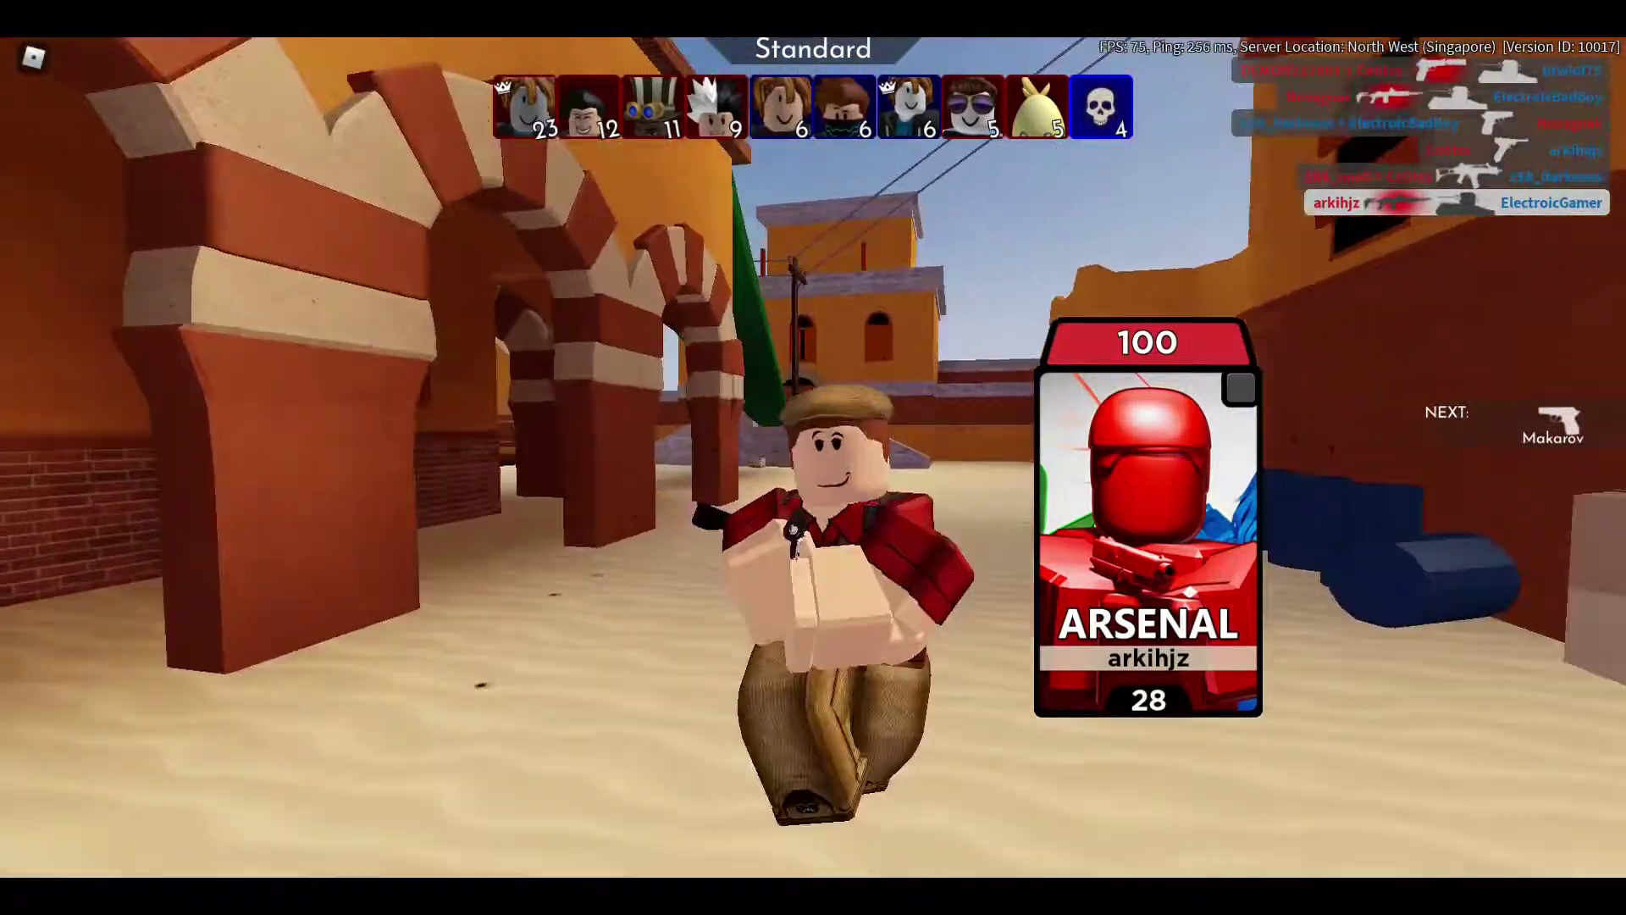
pyautogui.press('w')
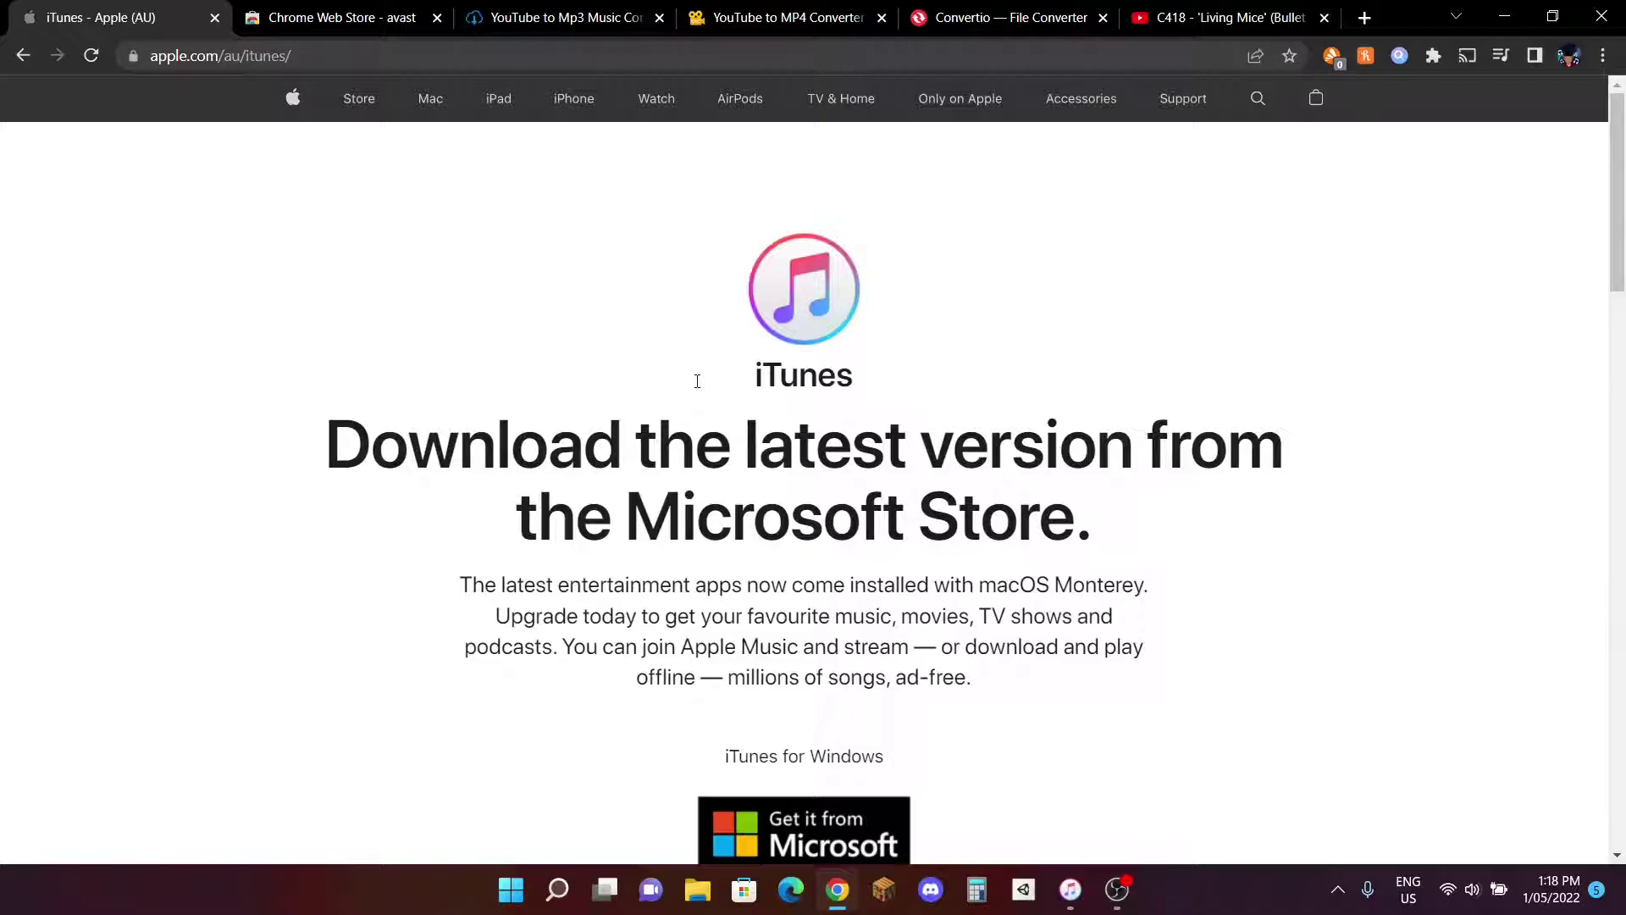
# Step: Examine the download options on Apple's iTunes page and its macOS version, and return to the Microsoft Store download page
pyautogui.scroll(-10, 793, 449)
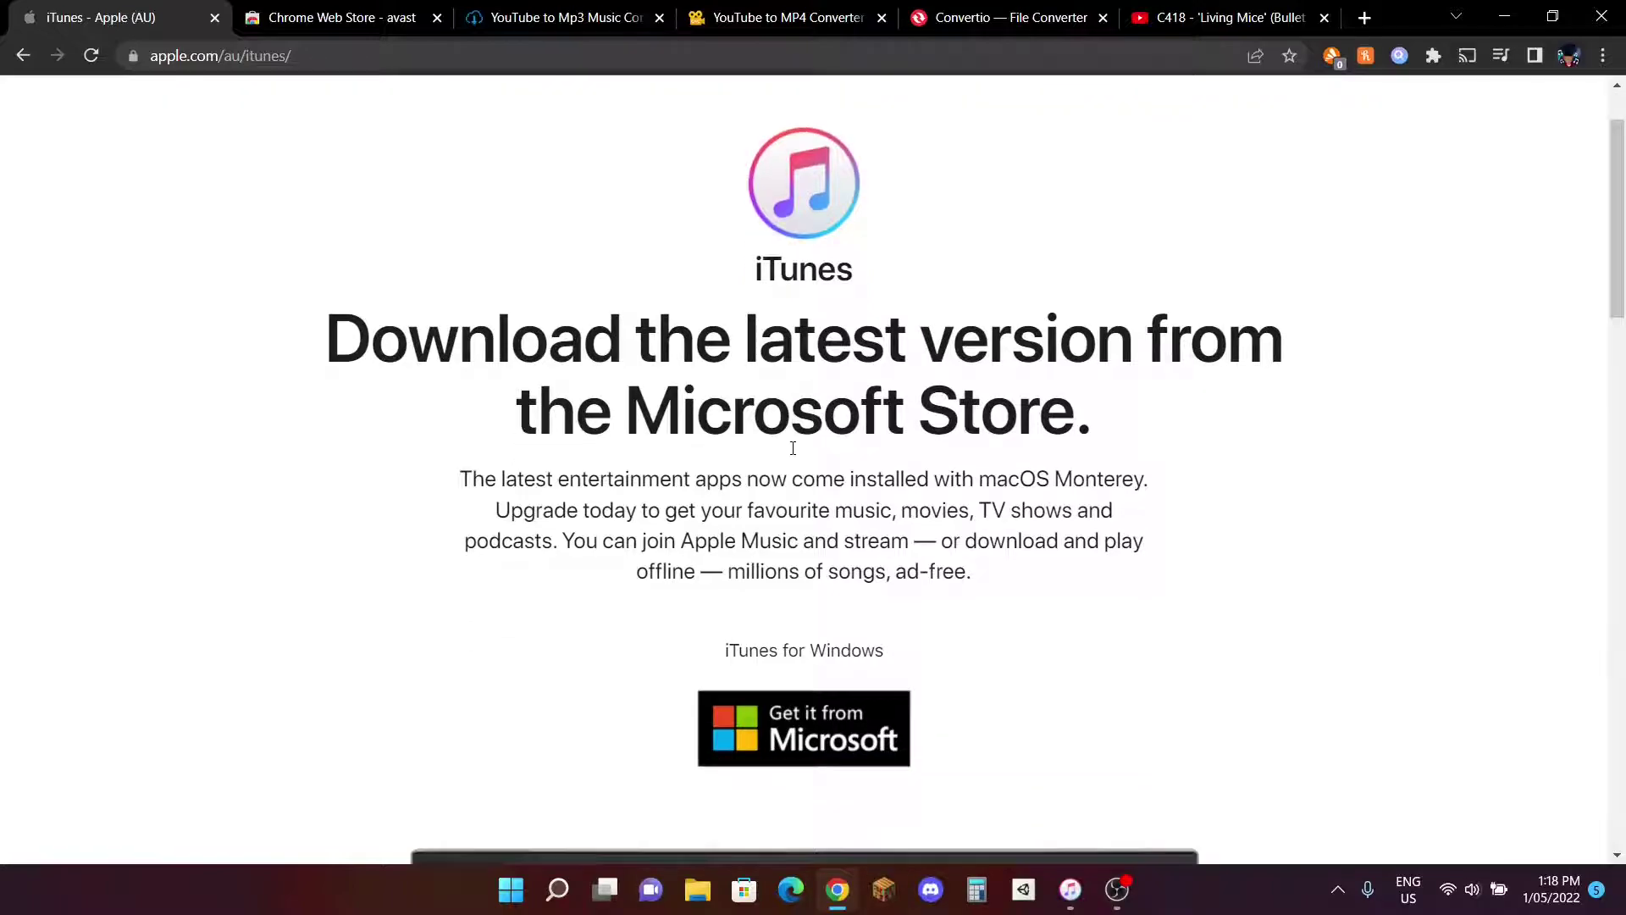
pyautogui.scroll(-1, 784, 449)
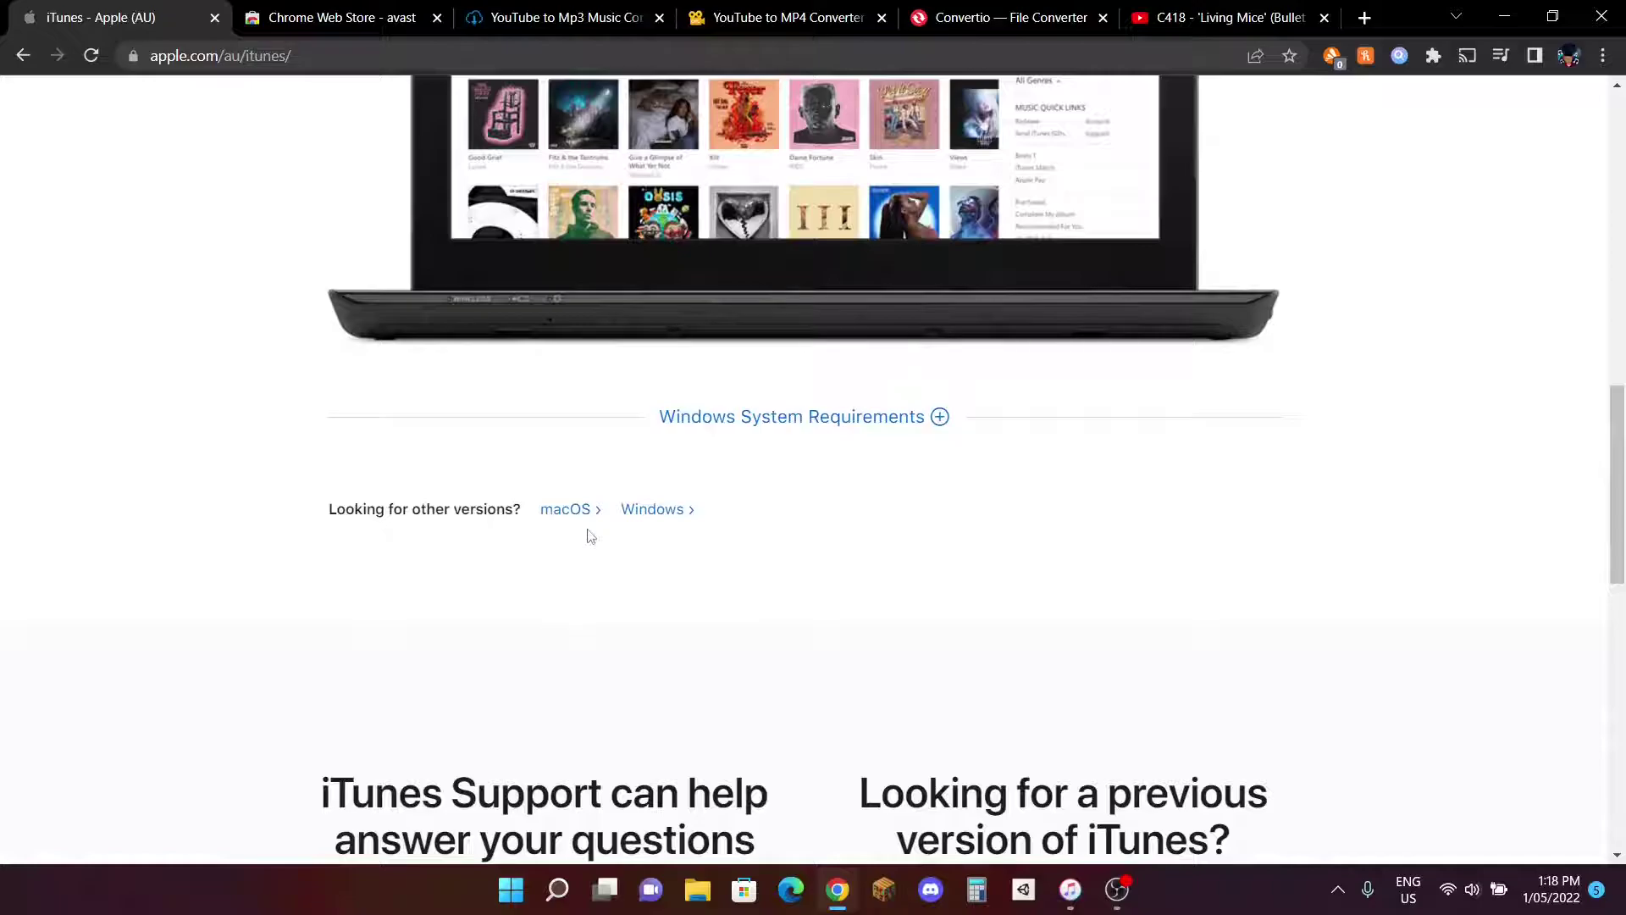
pyautogui.click(639, 520)
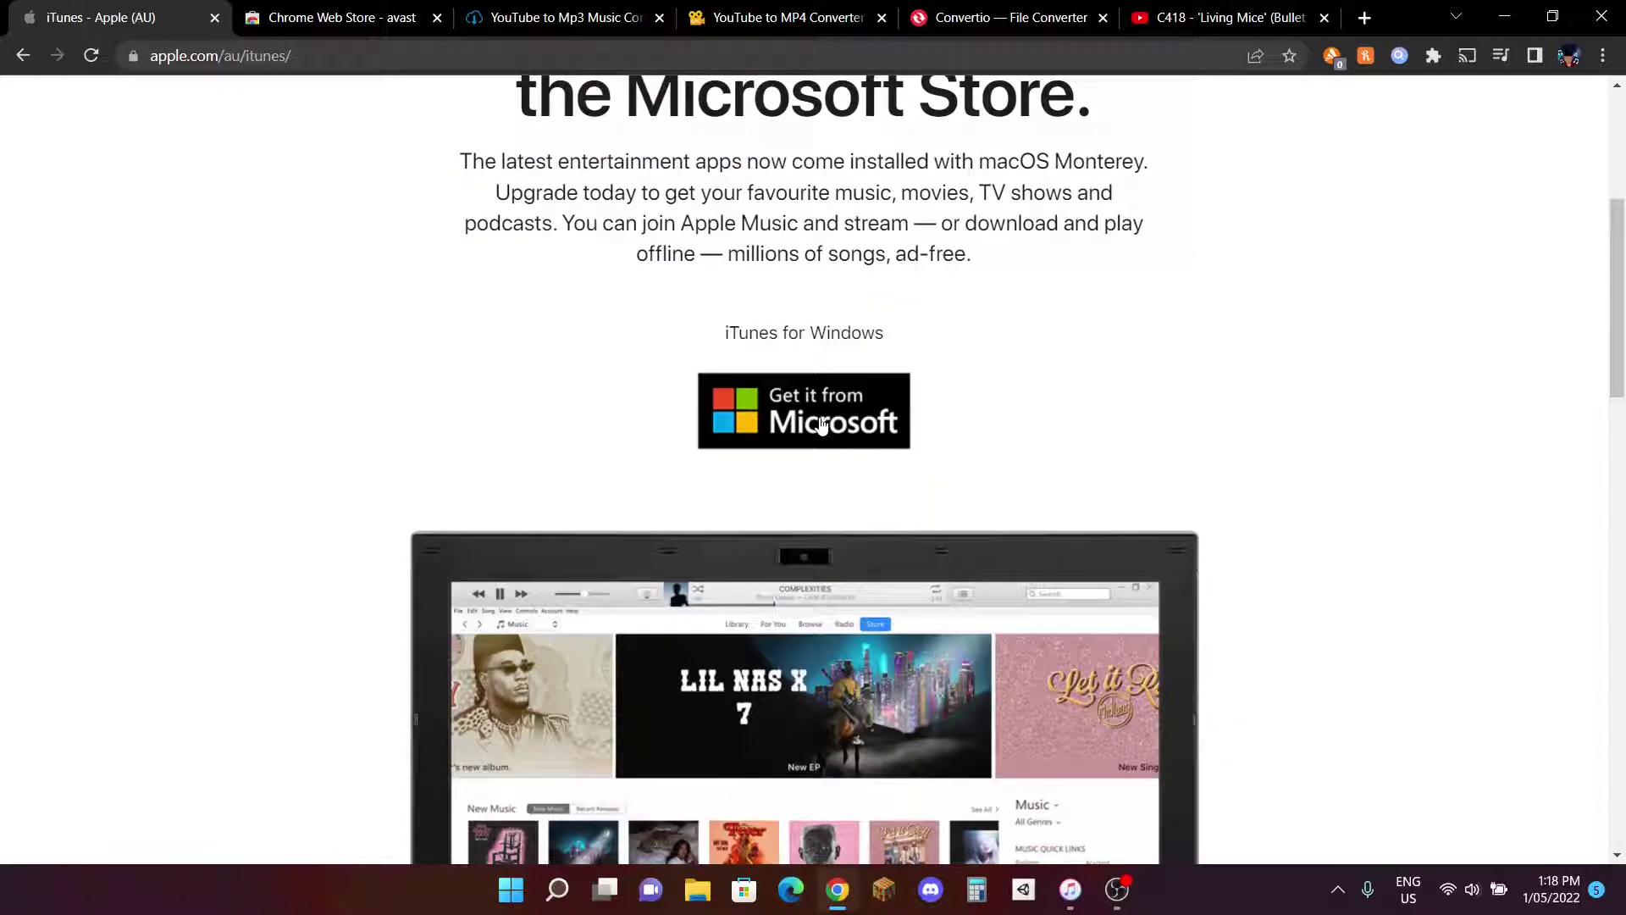
pyautogui.scroll(-6, 815, 429)
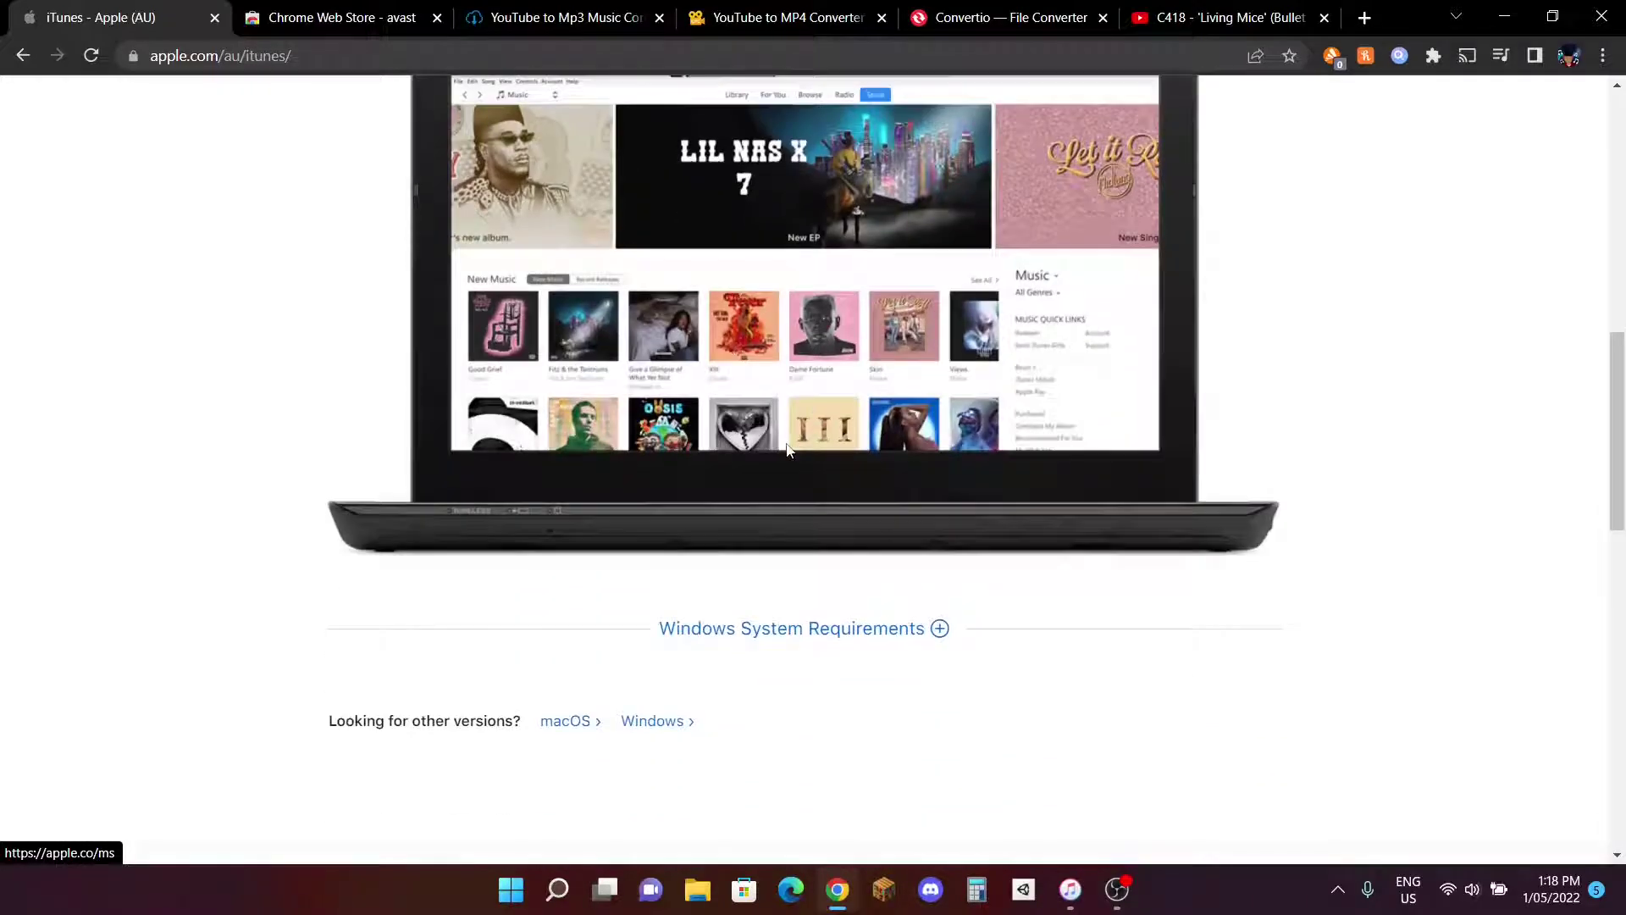
pyautogui.scroll(-1, 858, 814)
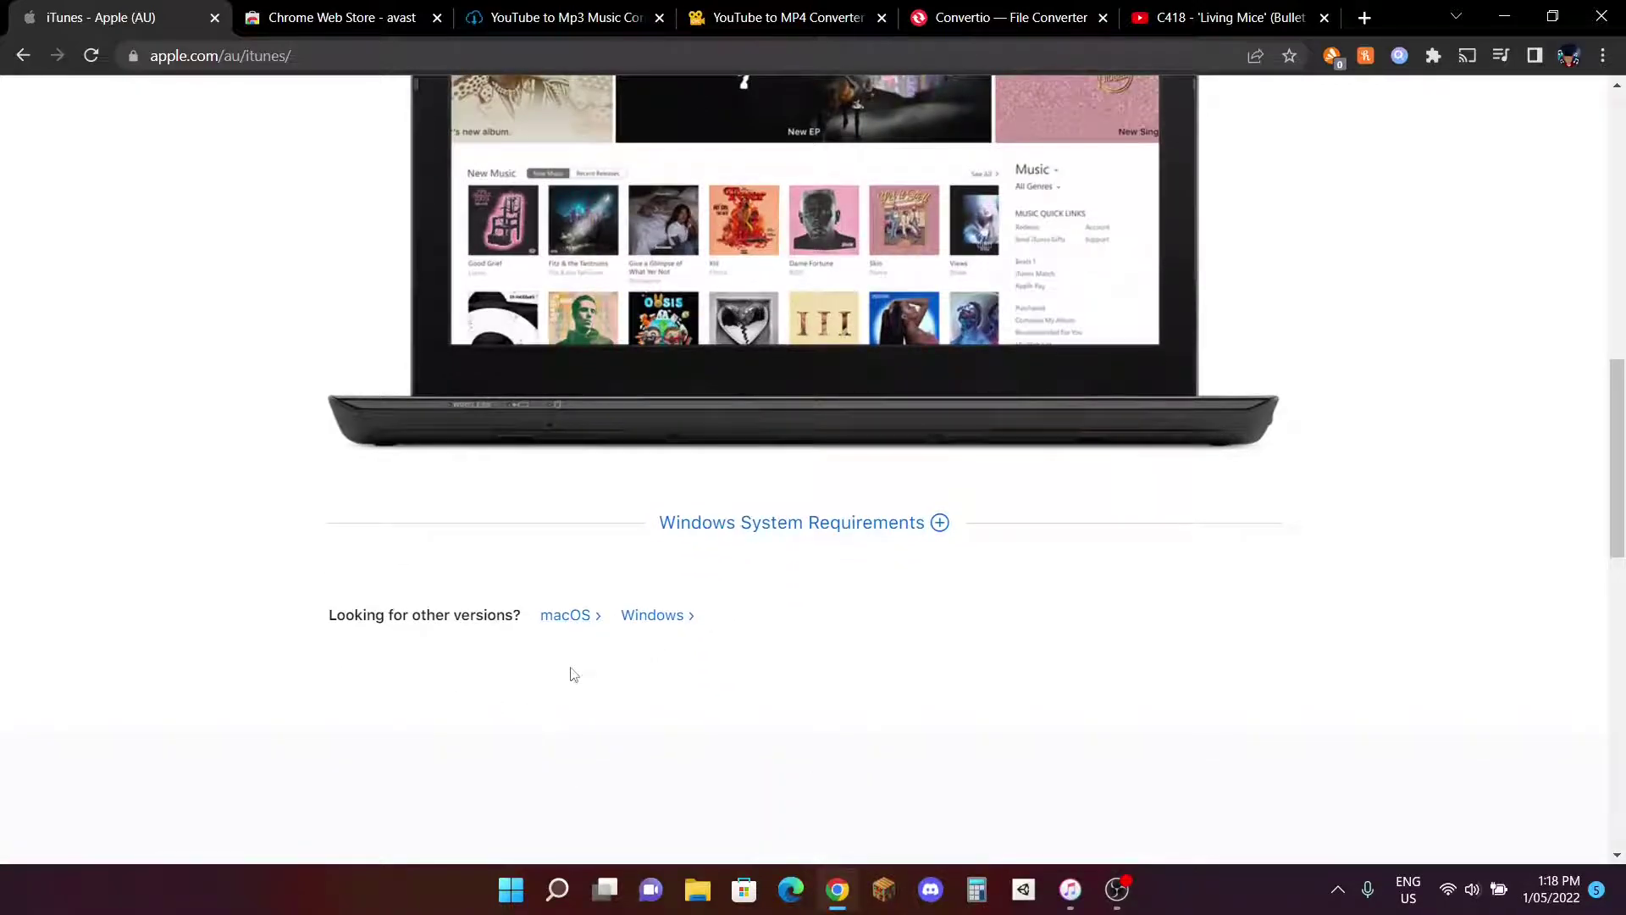
pyautogui.click(594, 624)
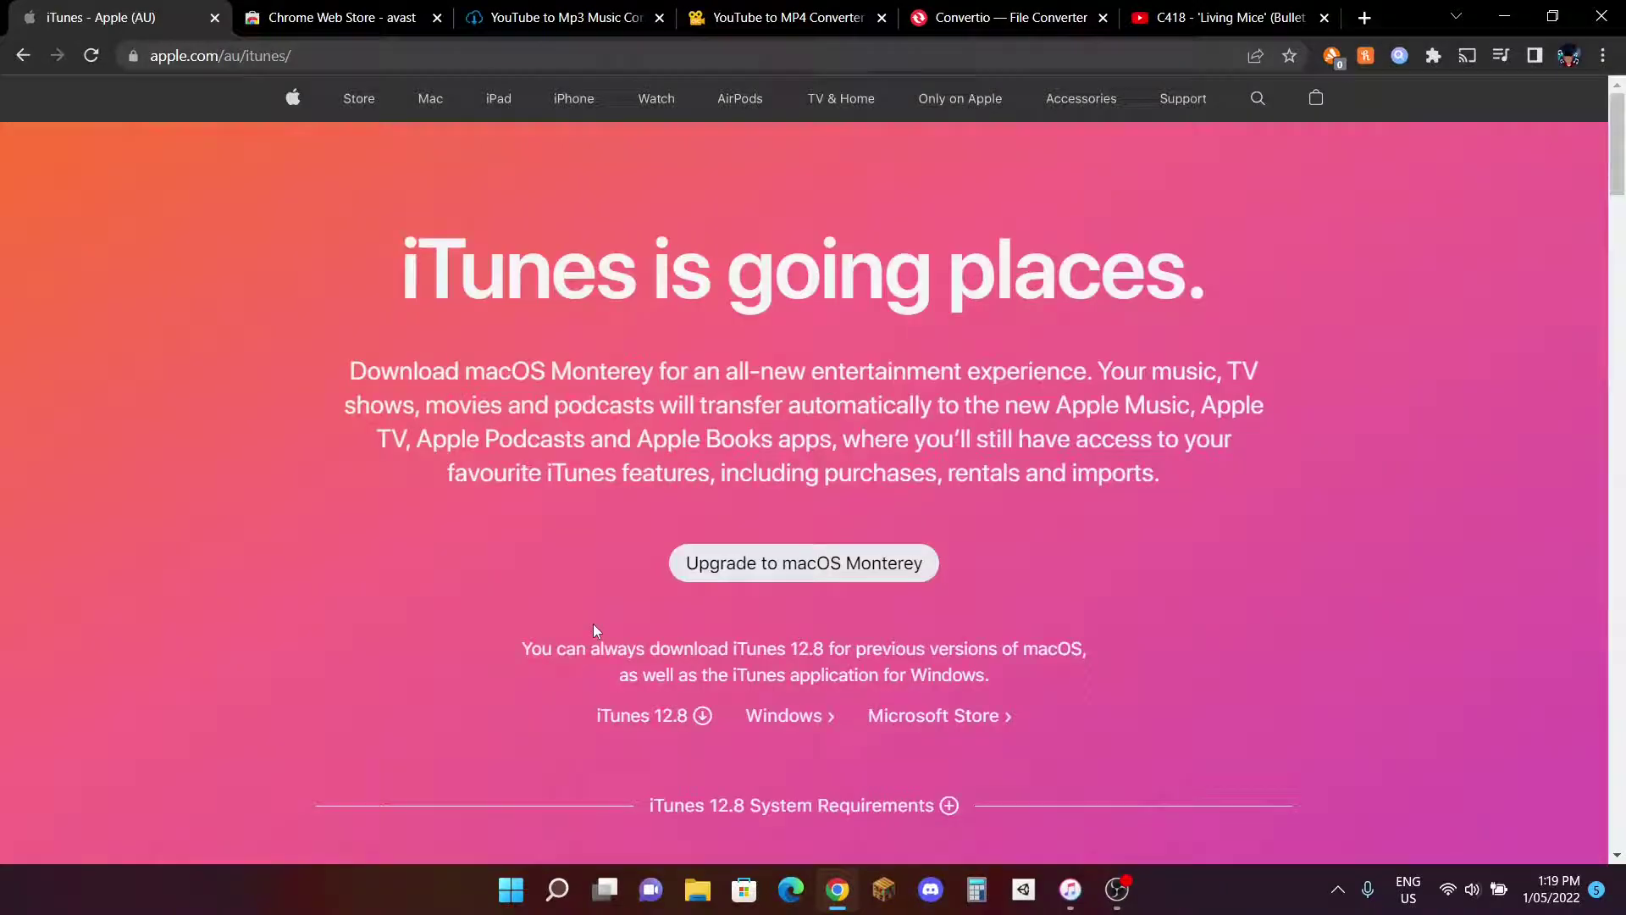
pyautogui.scroll(-6, 594, 625)
pyautogui.scroll(-20, 594, 627)
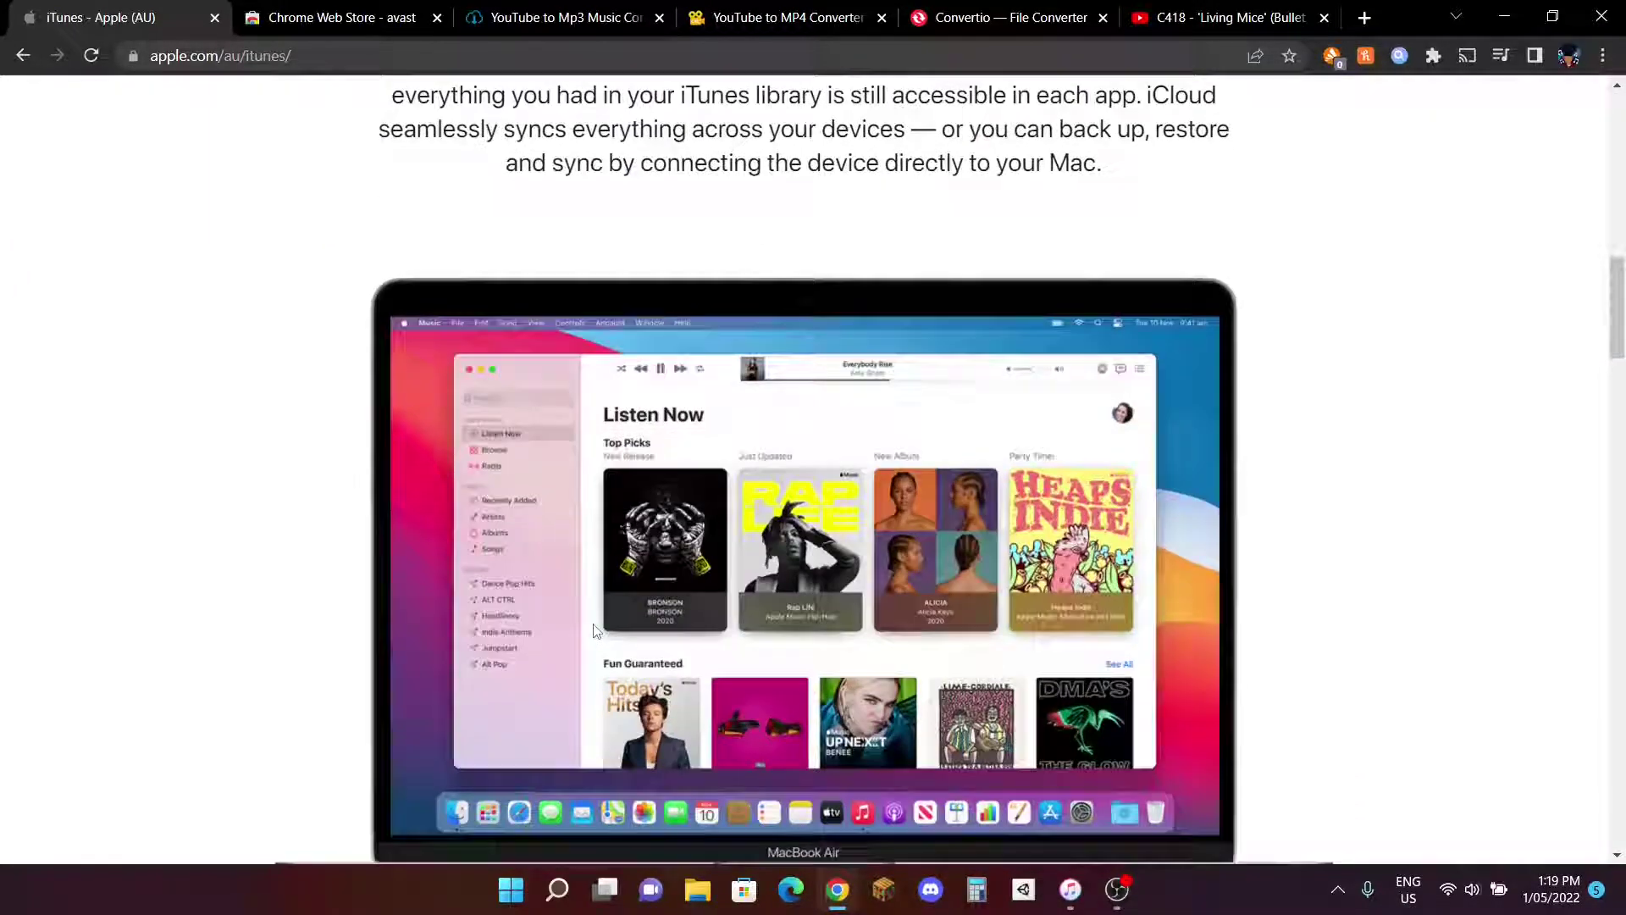
pyautogui.scroll(20, 594, 631)
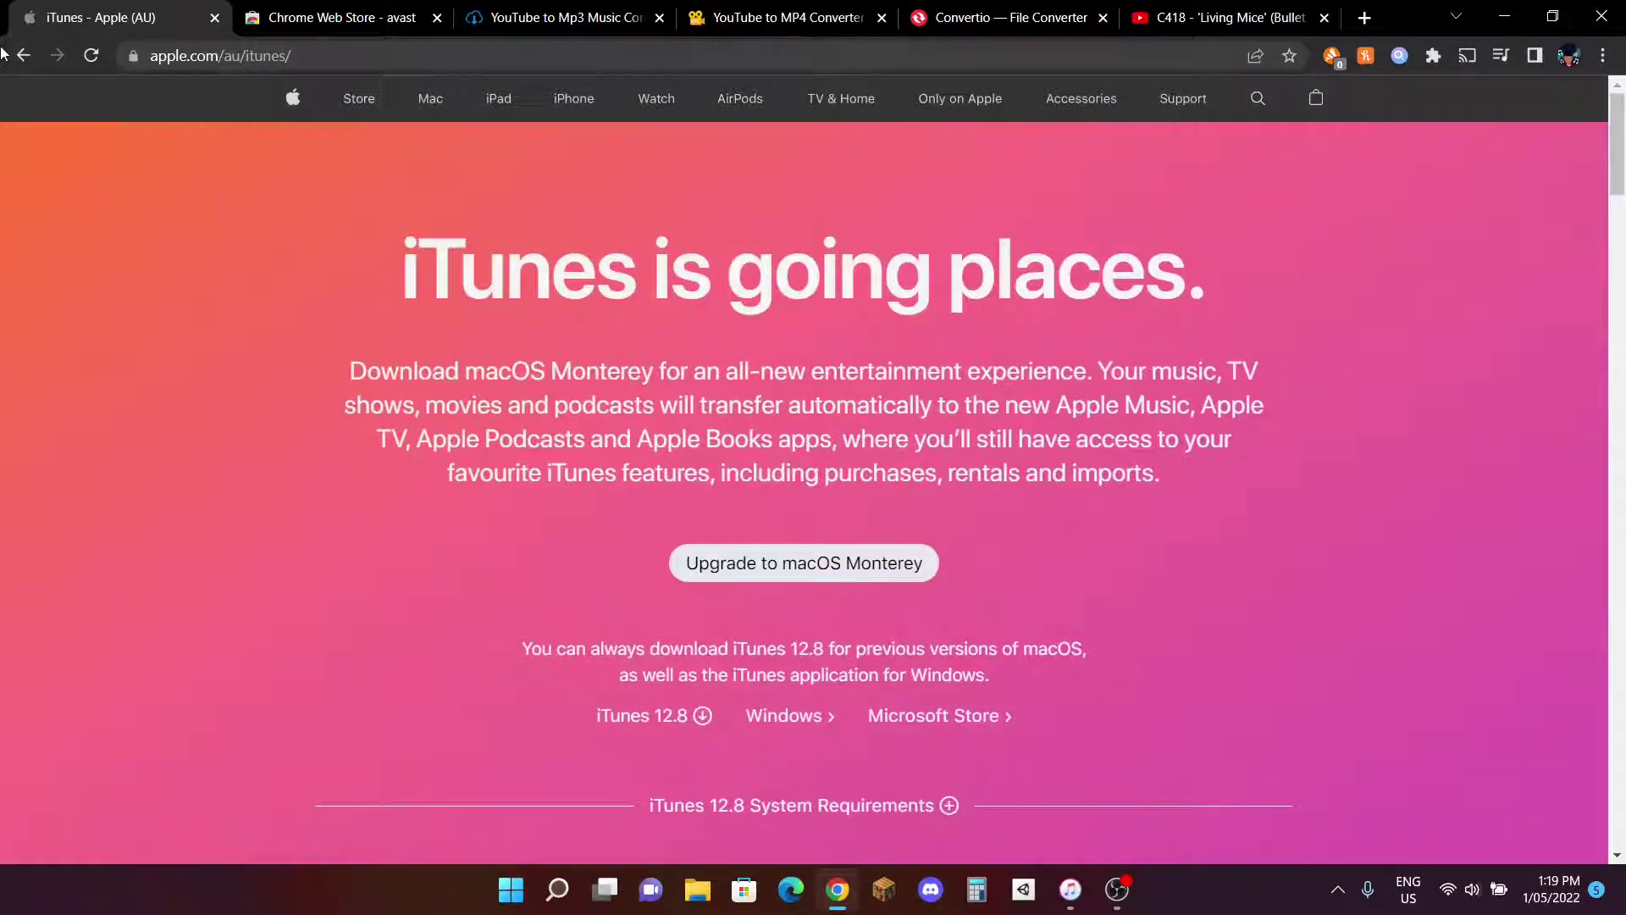
pyautogui.click(19, 54)
# Step: Open the Windows version of the iTunes download page and locate the 64-bit installer download
pyautogui.scroll(-3, 692, 382)
pyautogui.scroll(4, 692, 383)
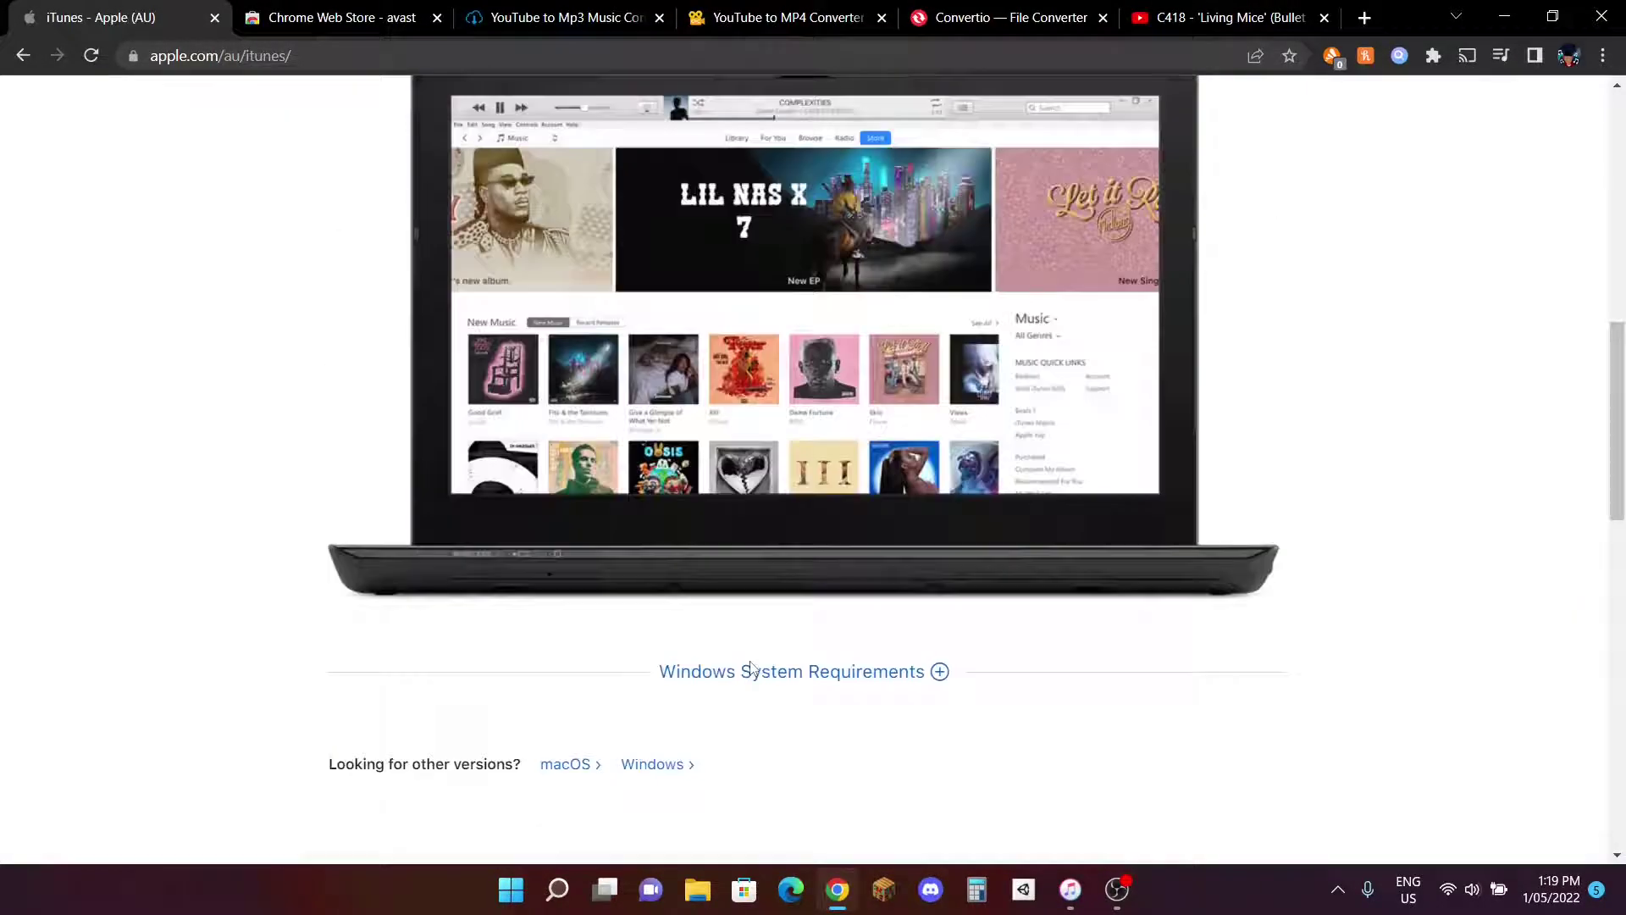
pyautogui.scroll(-8, 750, 666)
pyautogui.scroll(8, 751, 667)
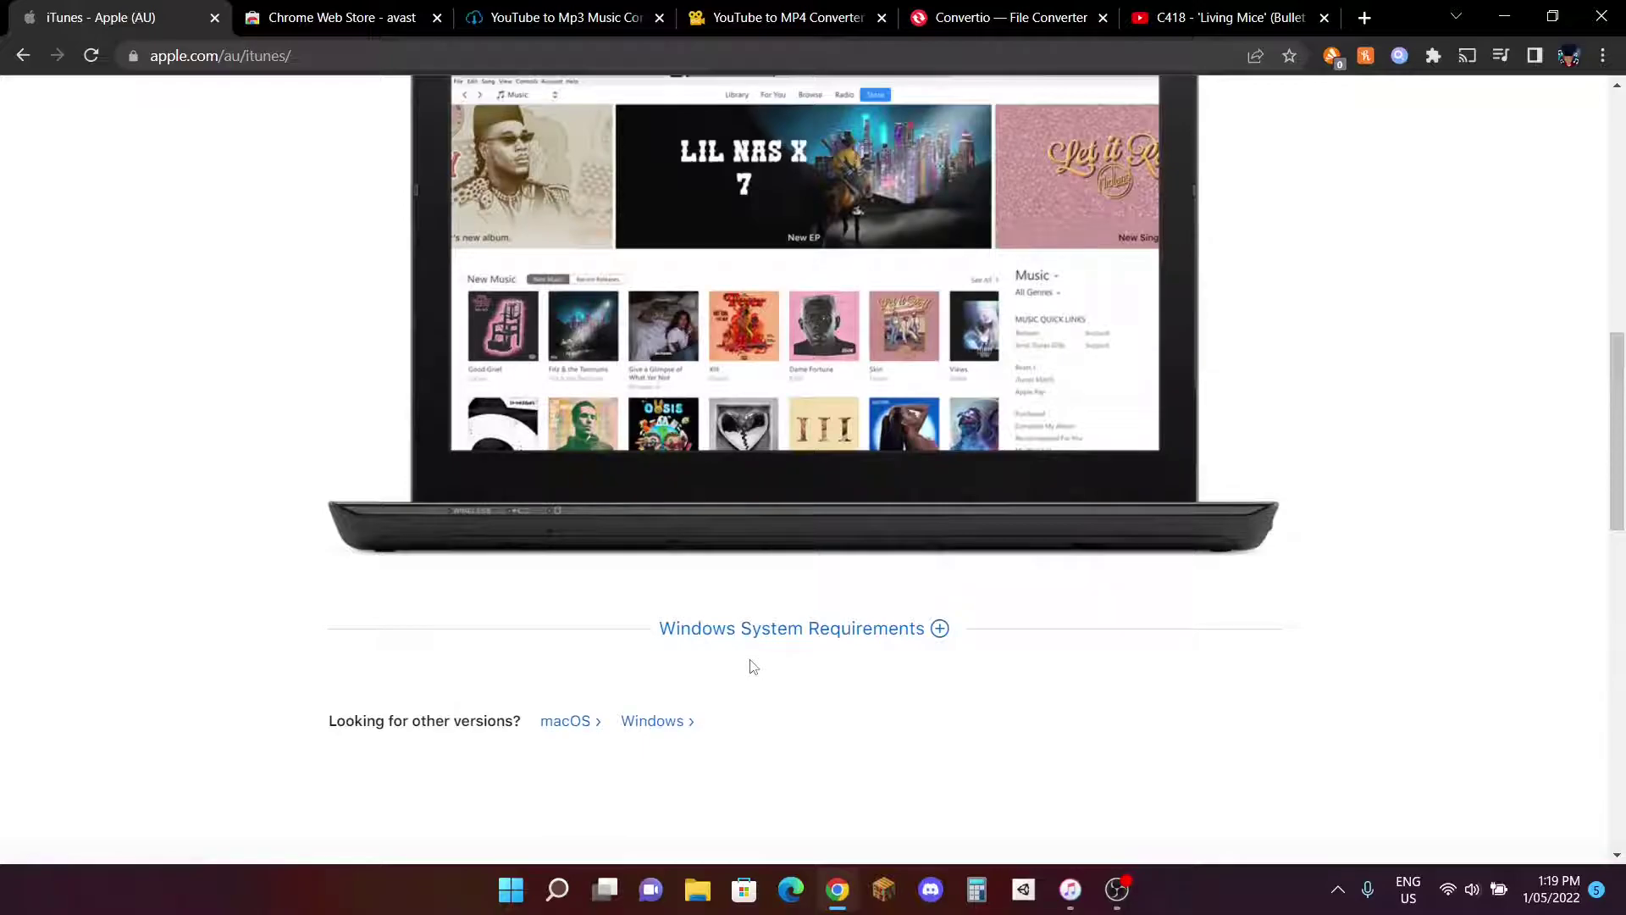
pyautogui.click(652, 721)
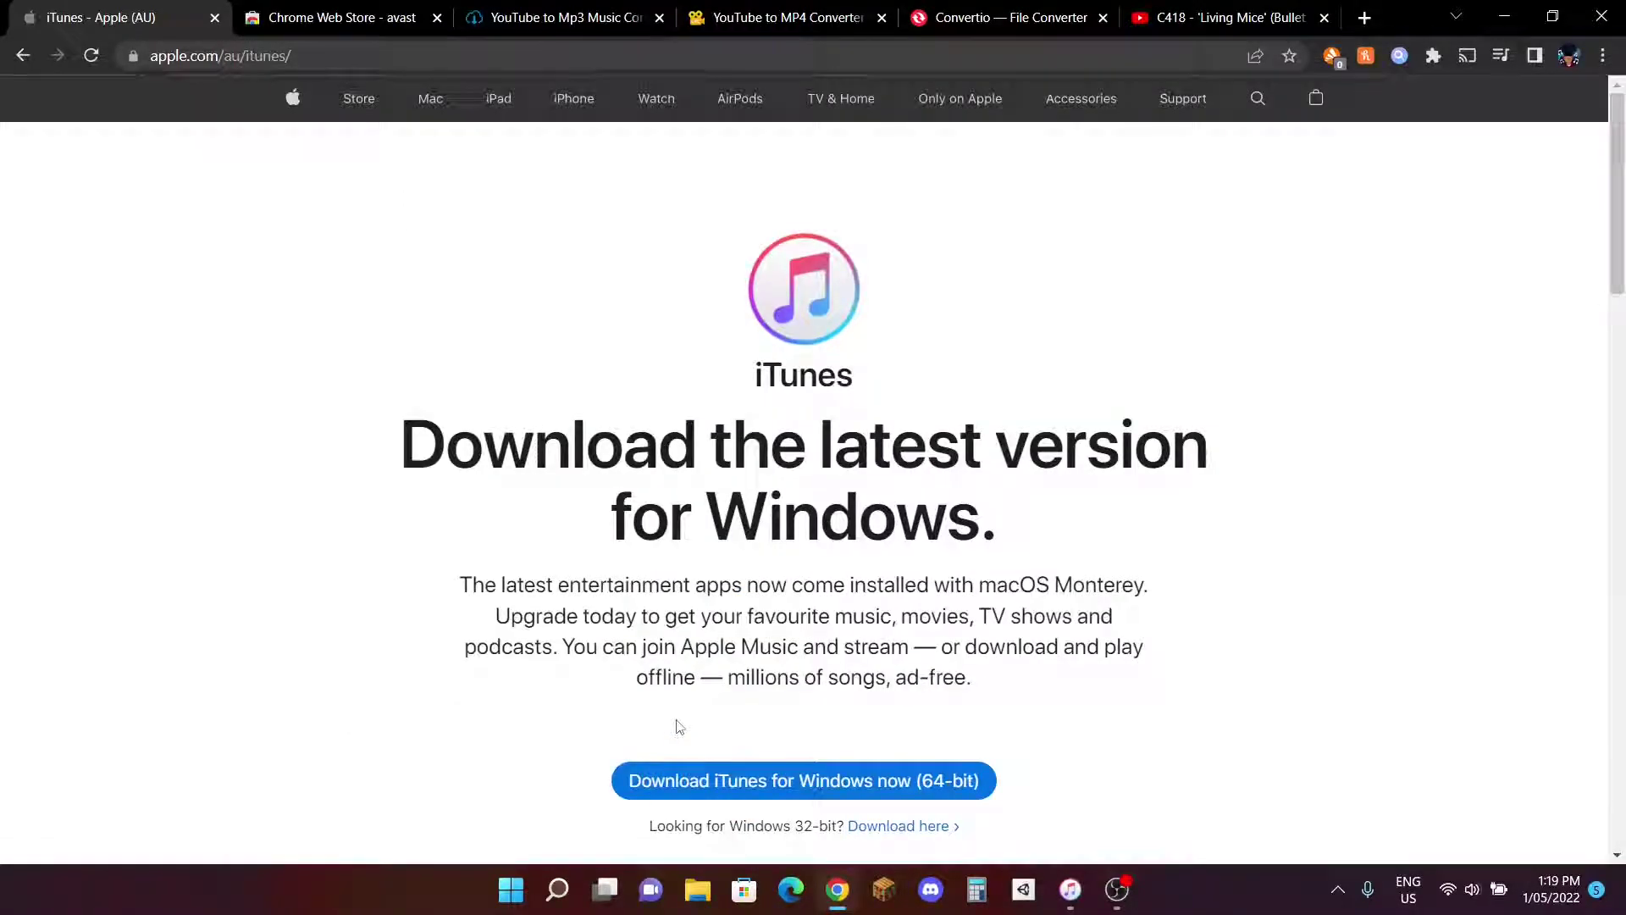
pyautogui.scroll(-2, 678, 727)
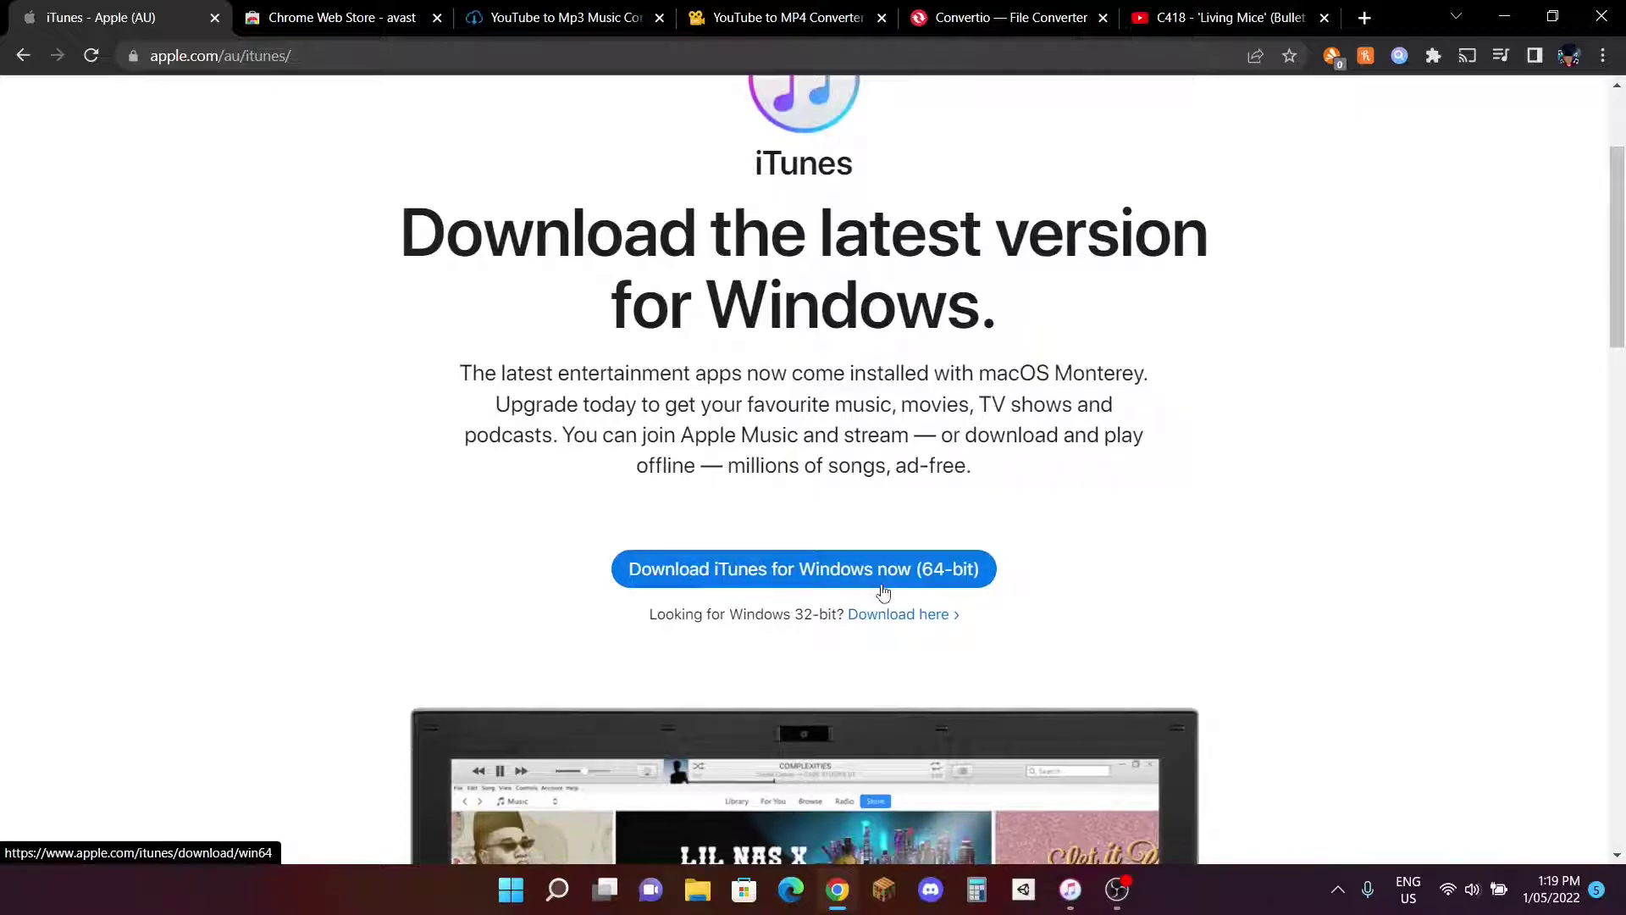
# Step: Check the 64-bit and 32-bit Windows installer options on the iTunes download page
pyautogui.scroll(3, 892, 581)
pyautogui.scroll(-1, 891, 581)
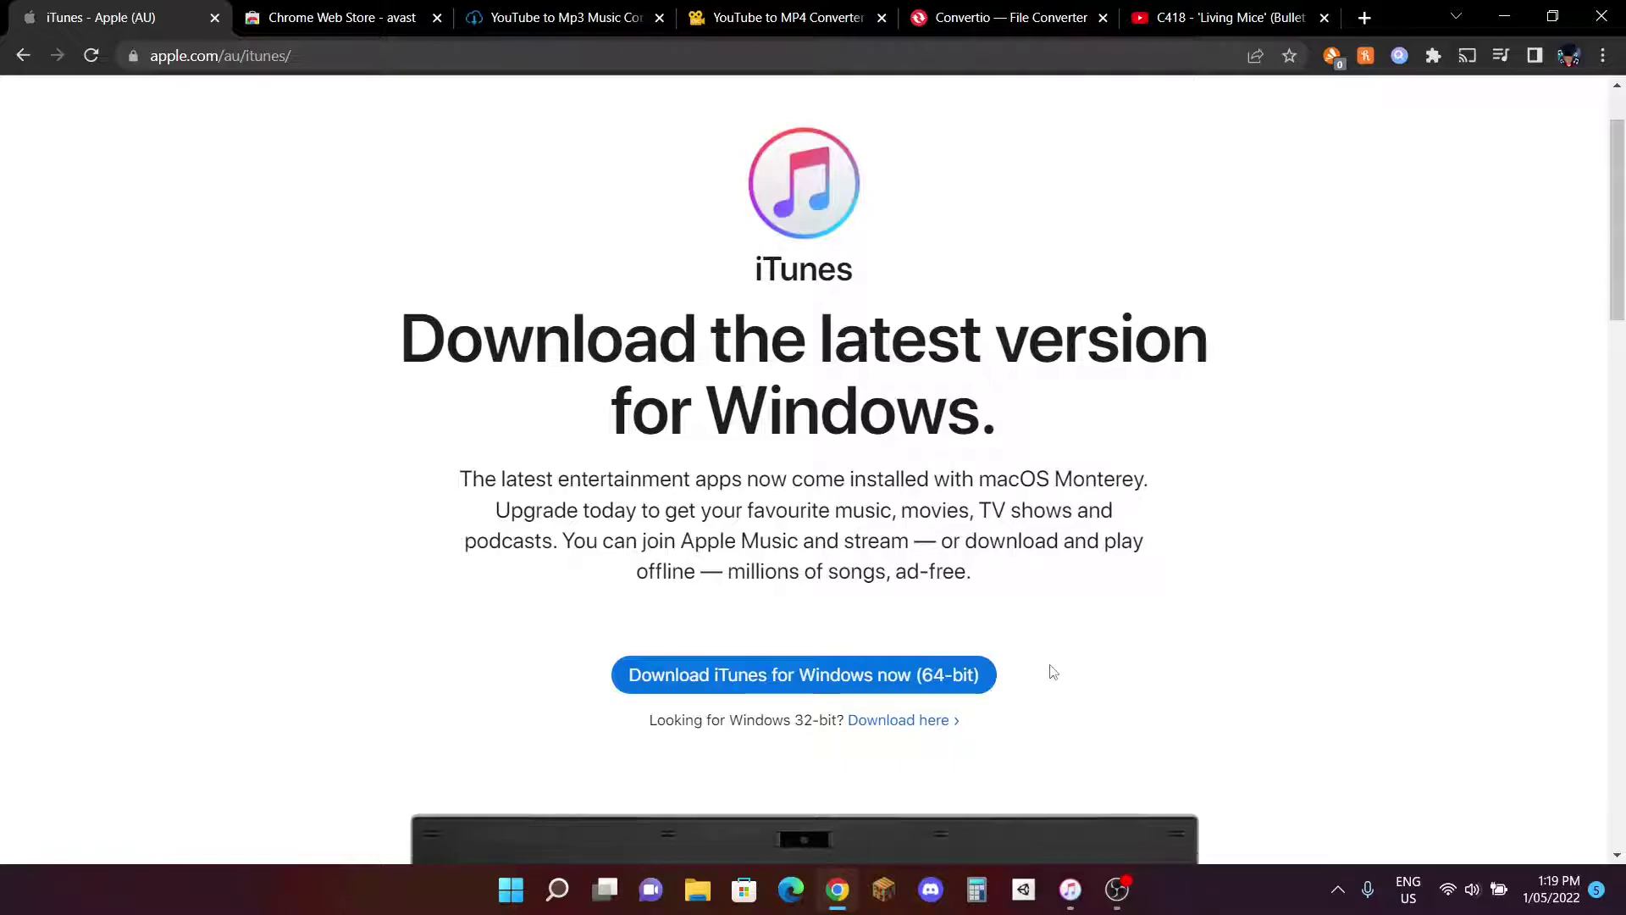
pyautogui.tripleClick(804, 720)
pyautogui.click(878, 769)
# Step: Switch to iTunes, look through the Recently Added, Artists, Albums and Songs library views, and return to the browser
pyautogui.click(1070, 888)
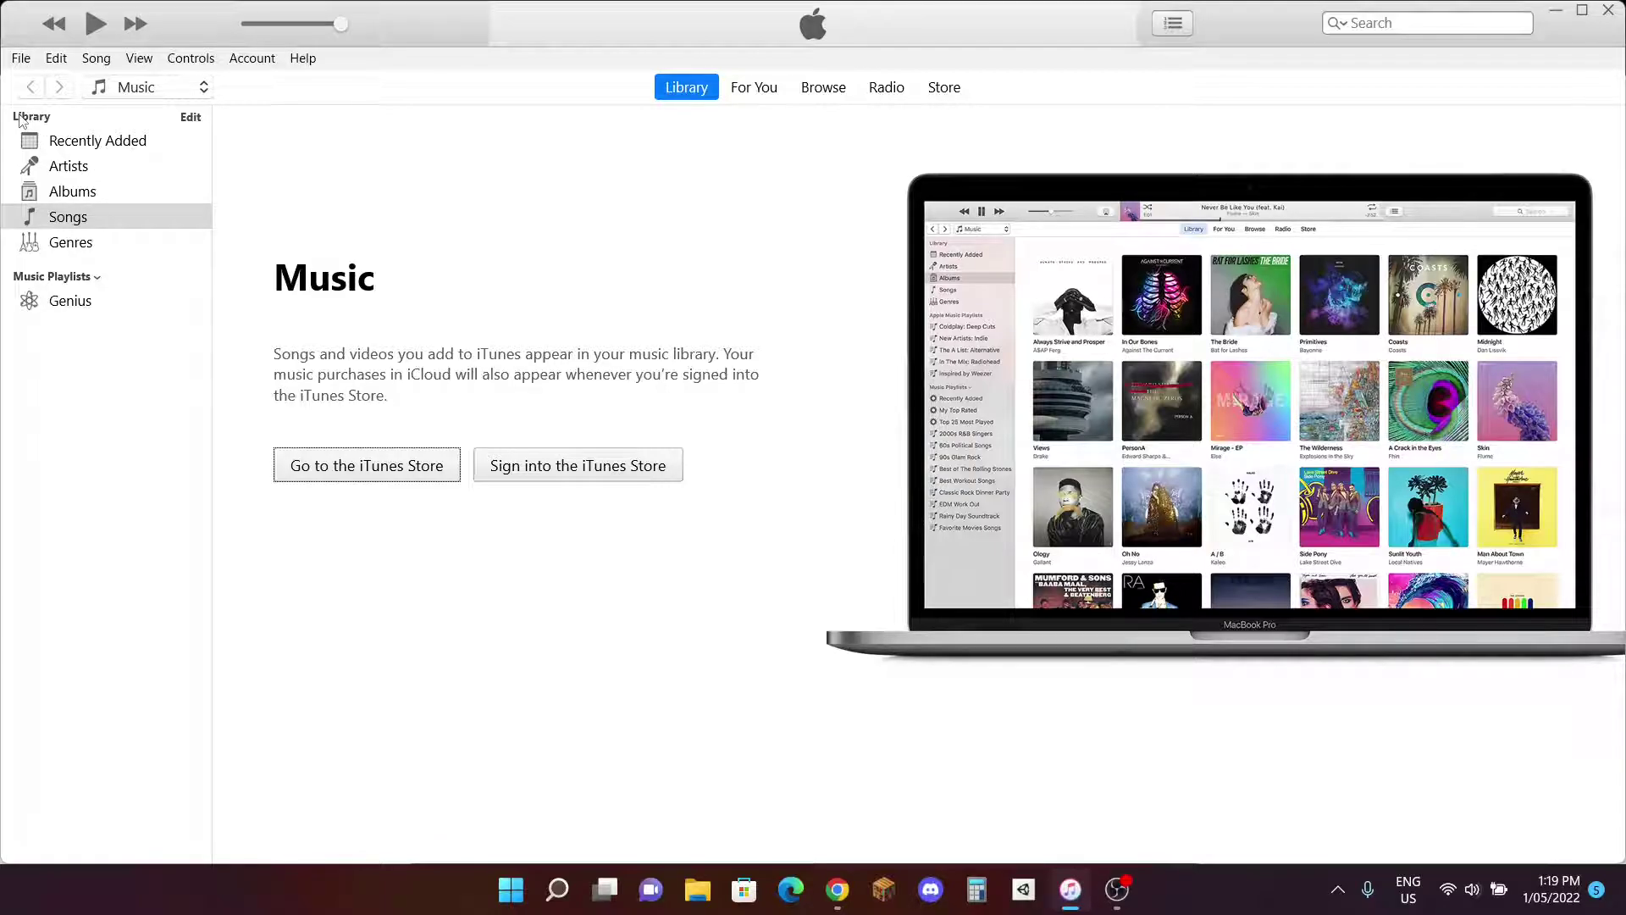
pyautogui.click(115, 144)
pyautogui.click(109, 171)
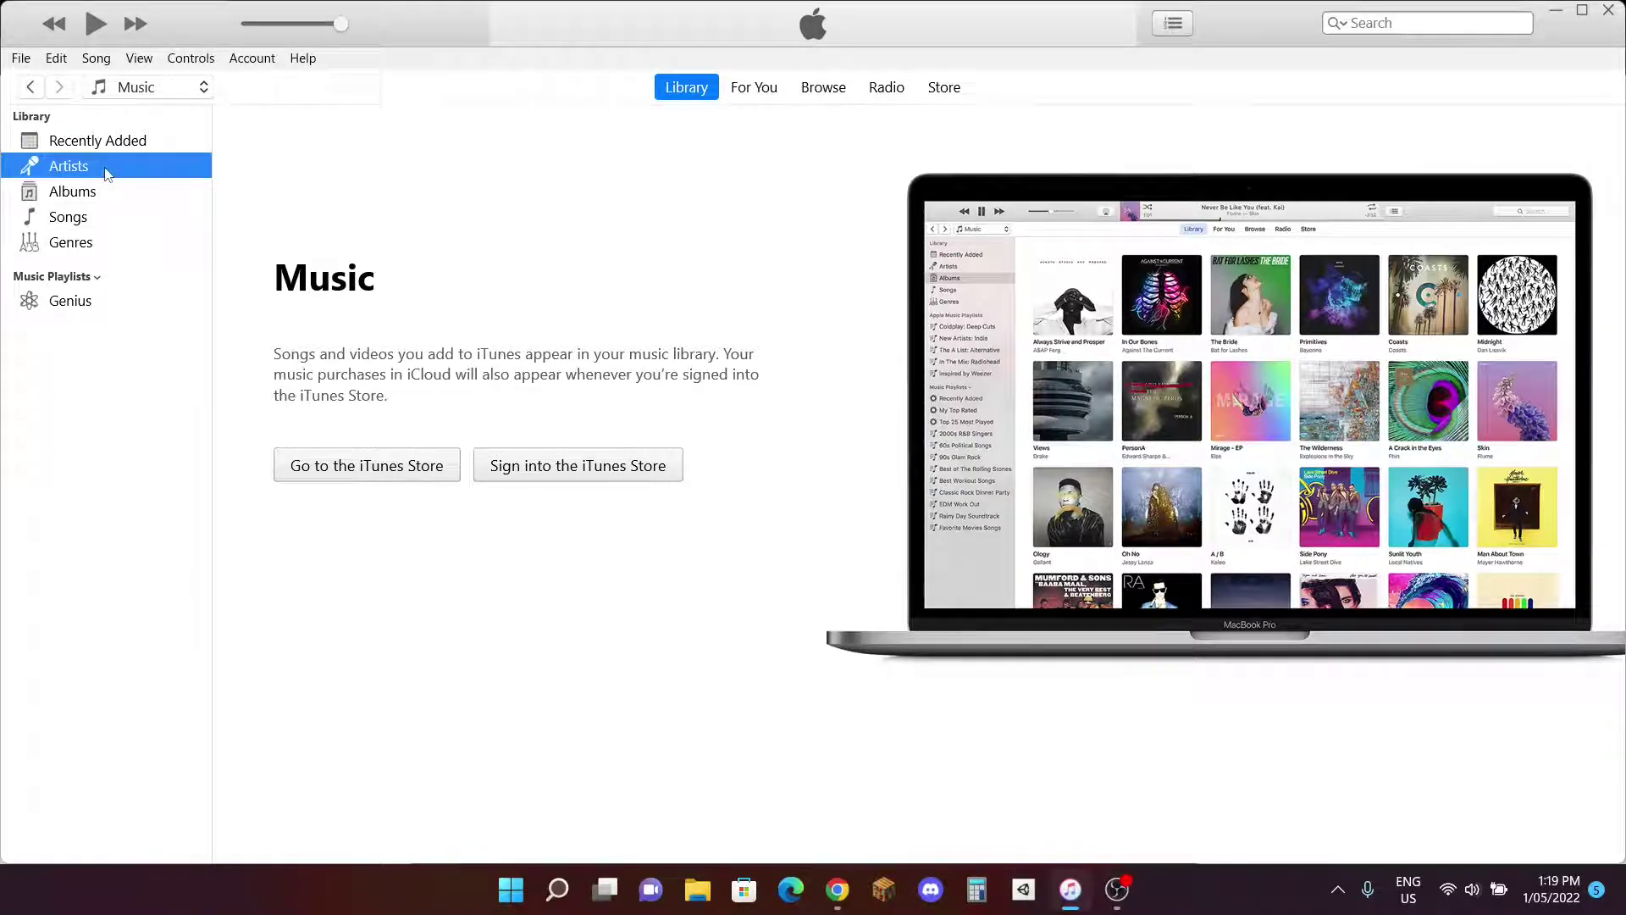
pyautogui.click(102, 196)
pyautogui.click(97, 222)
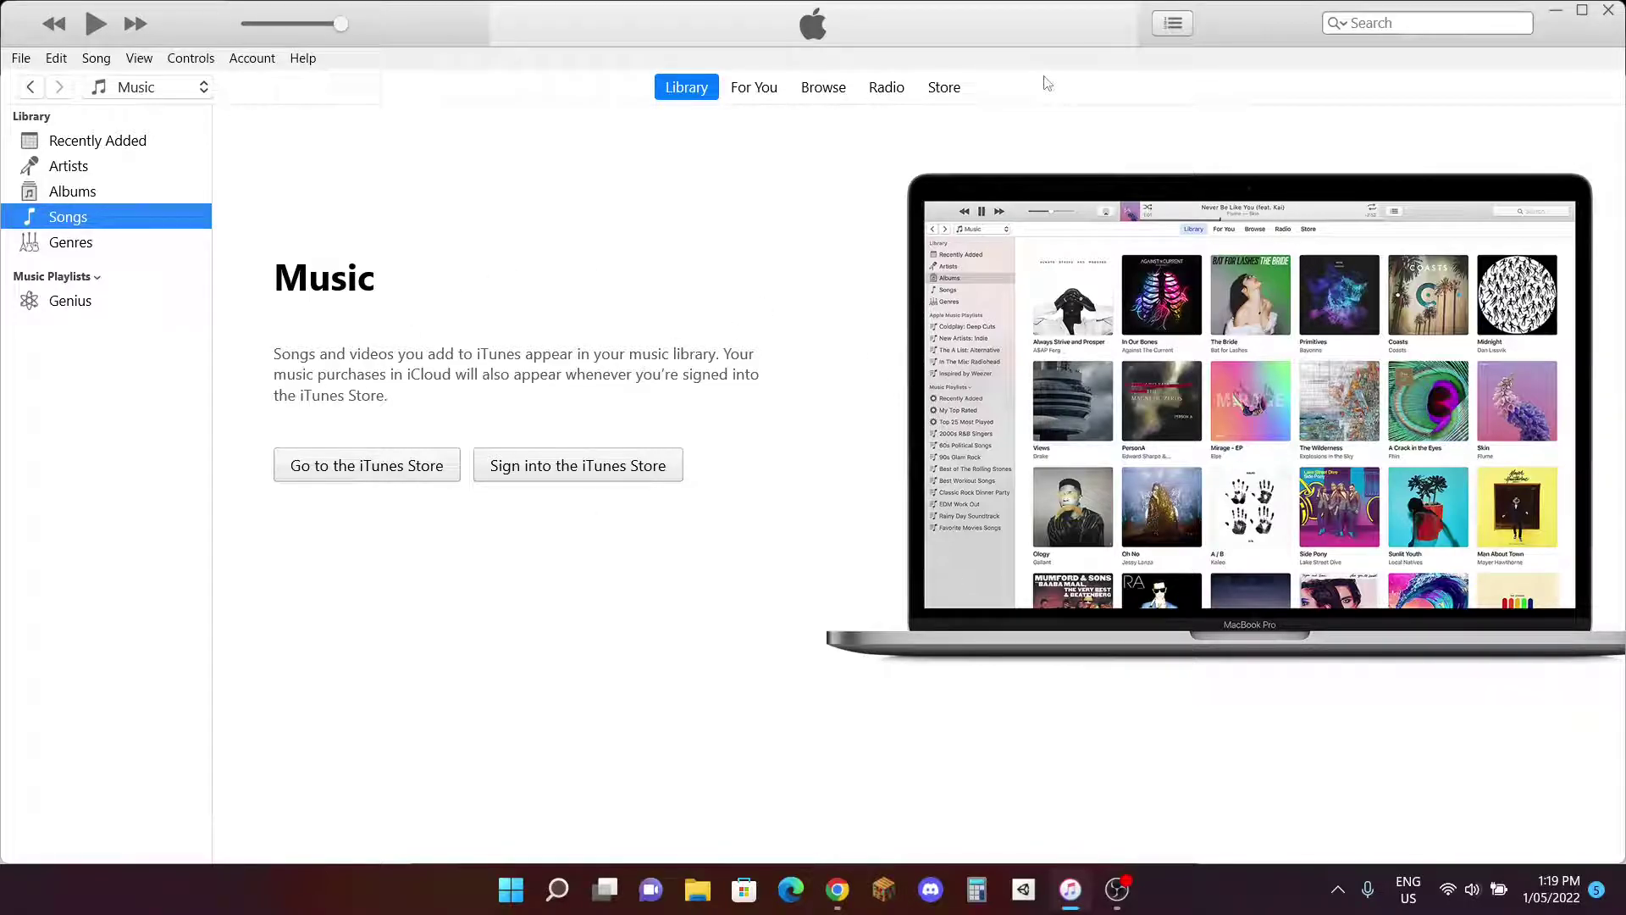
pyautogui.click(1558, 13)
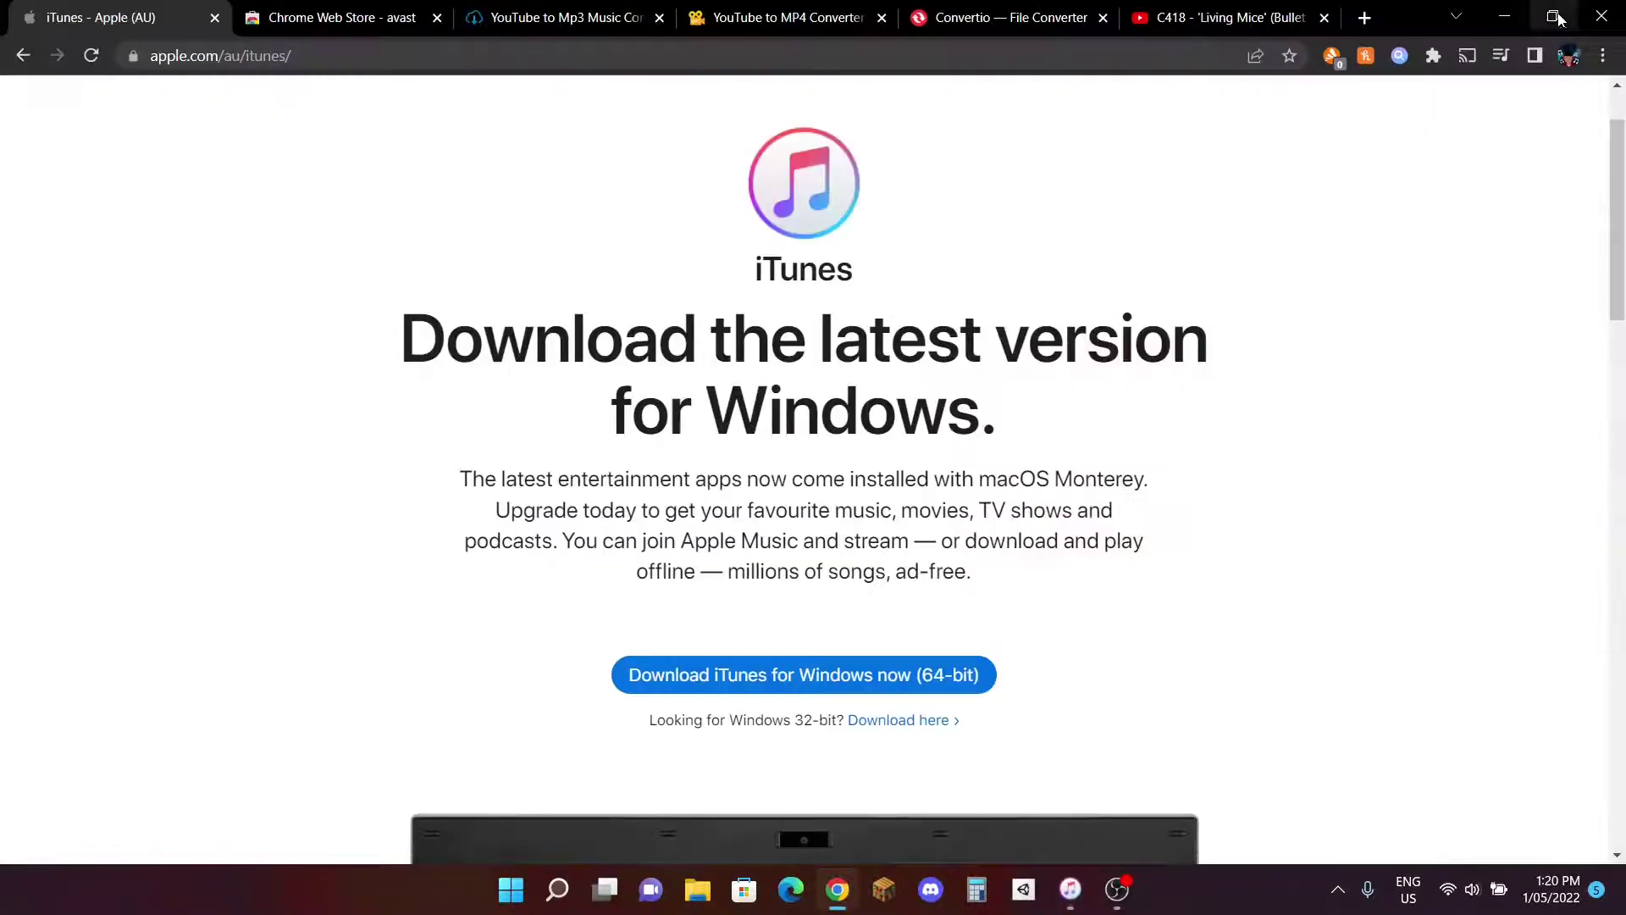
# Step: View the Avast Online Security & Privacy extension's page in the Chrome Web Store and return to the avast search results
pyautogui.click(327, 18)
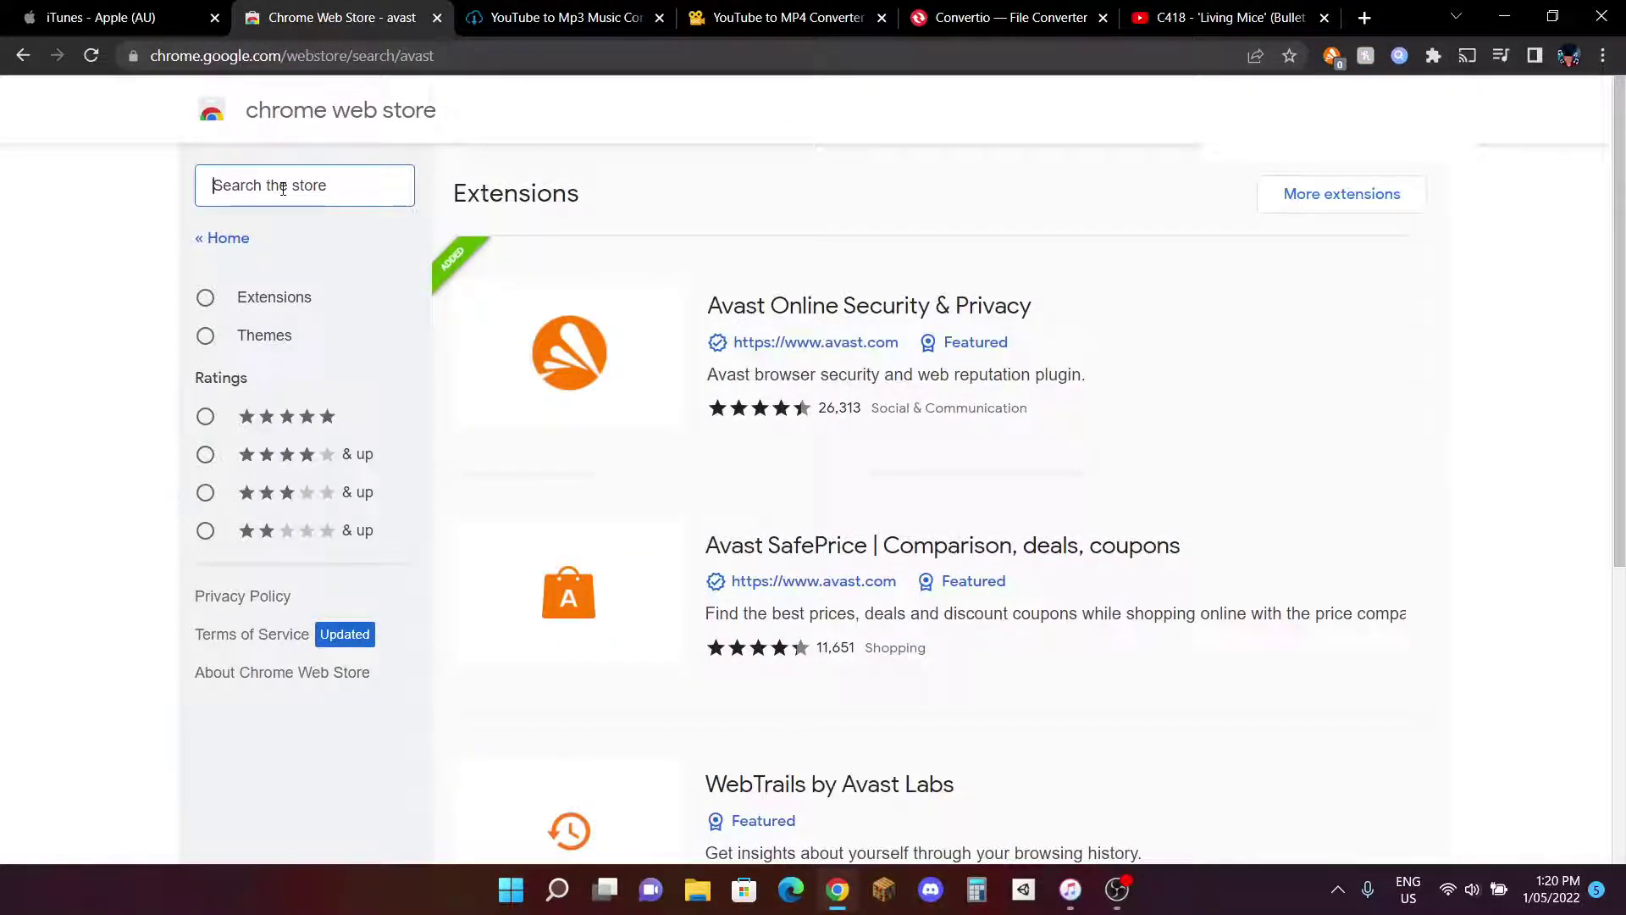
pyautogui.click(433, 56)
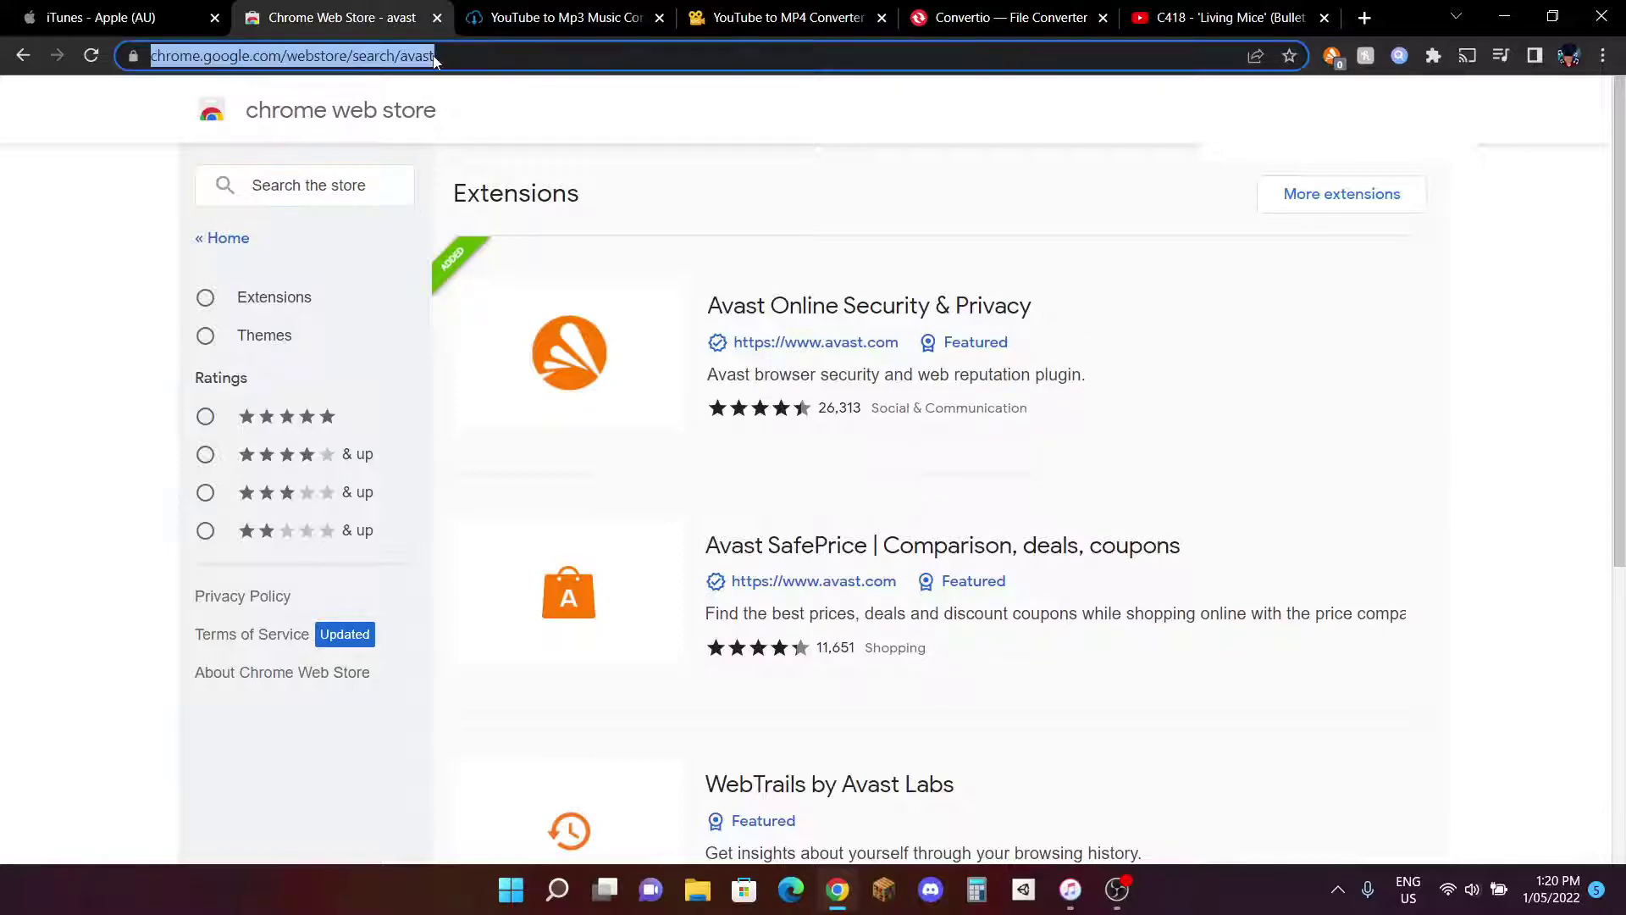
pyautogui.click(534, 66)
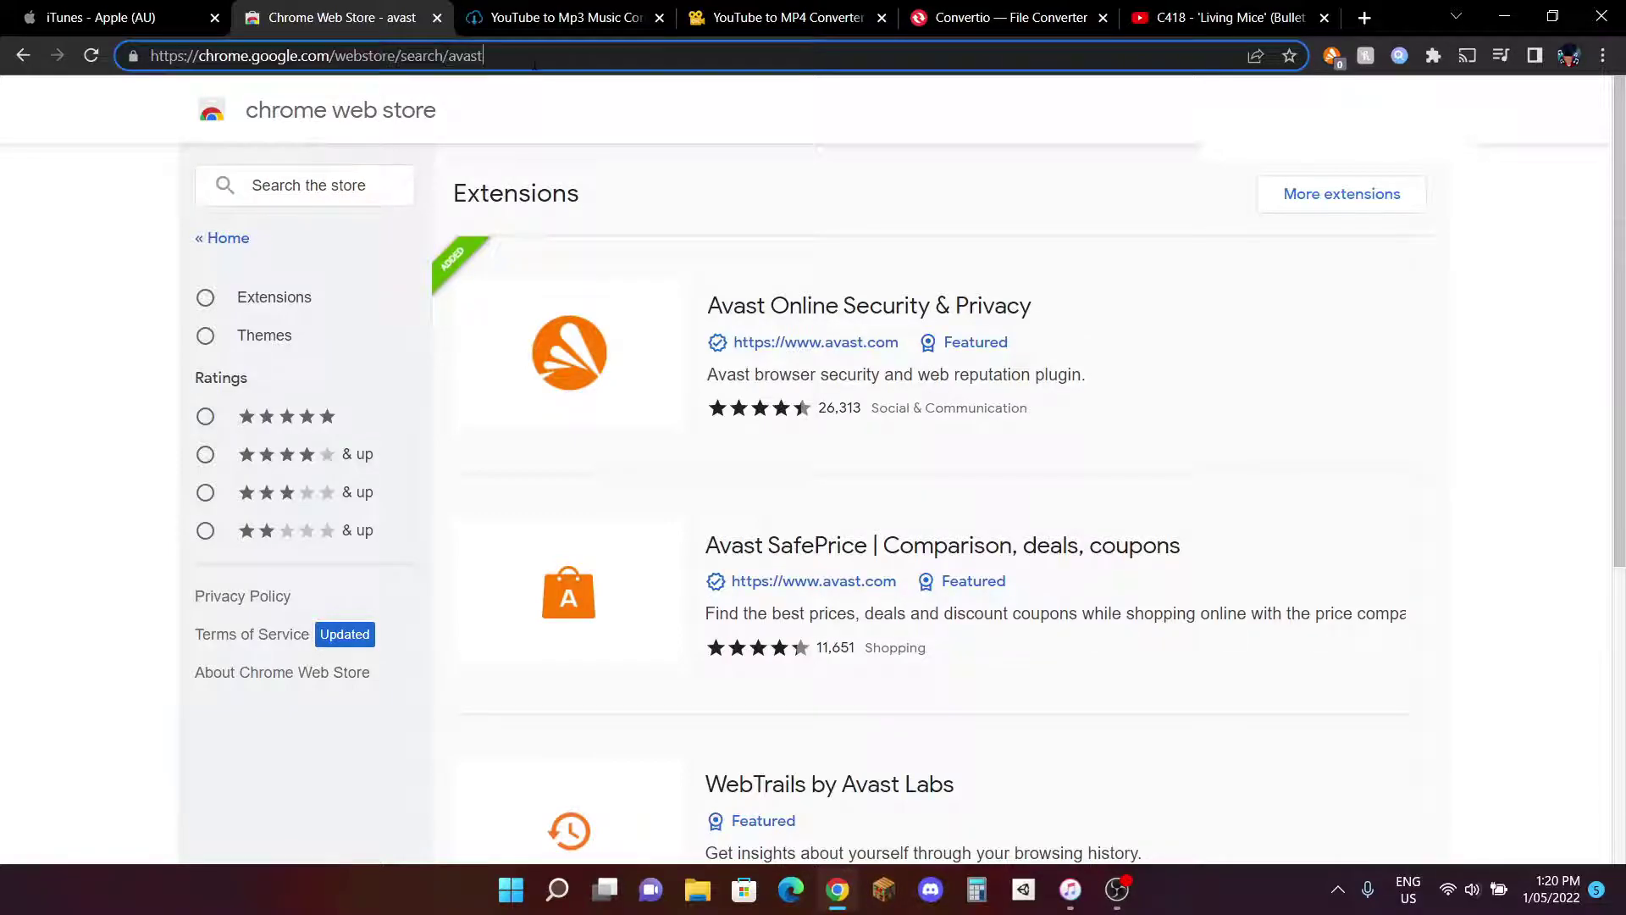
pyautogui.click(589, 141)
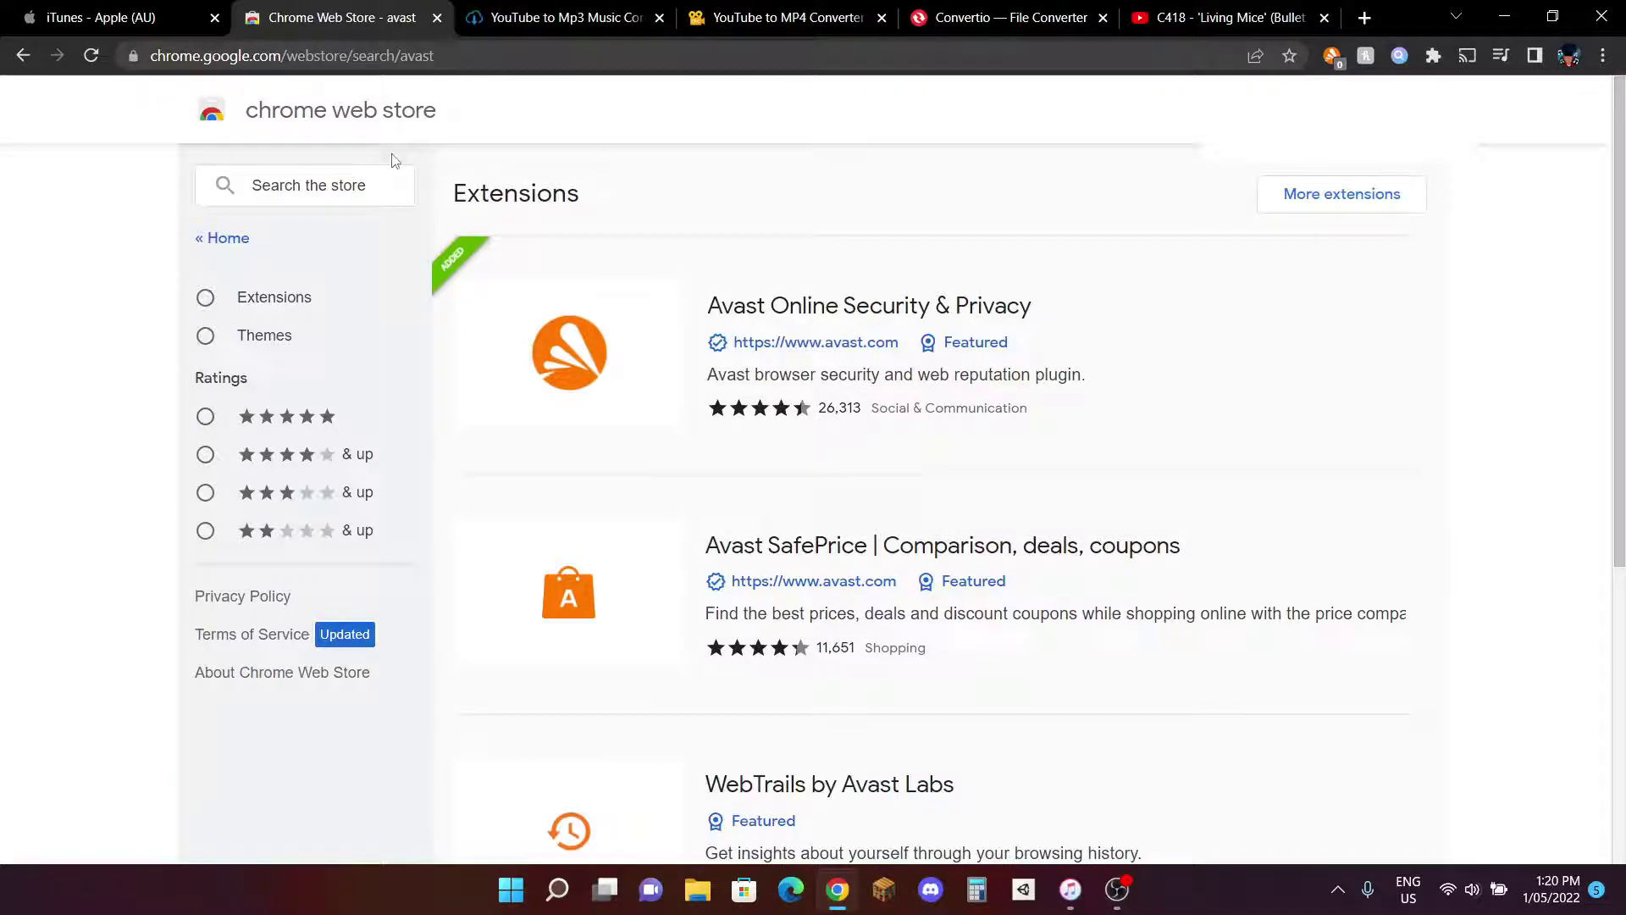
pyautogui.click(371, 188)
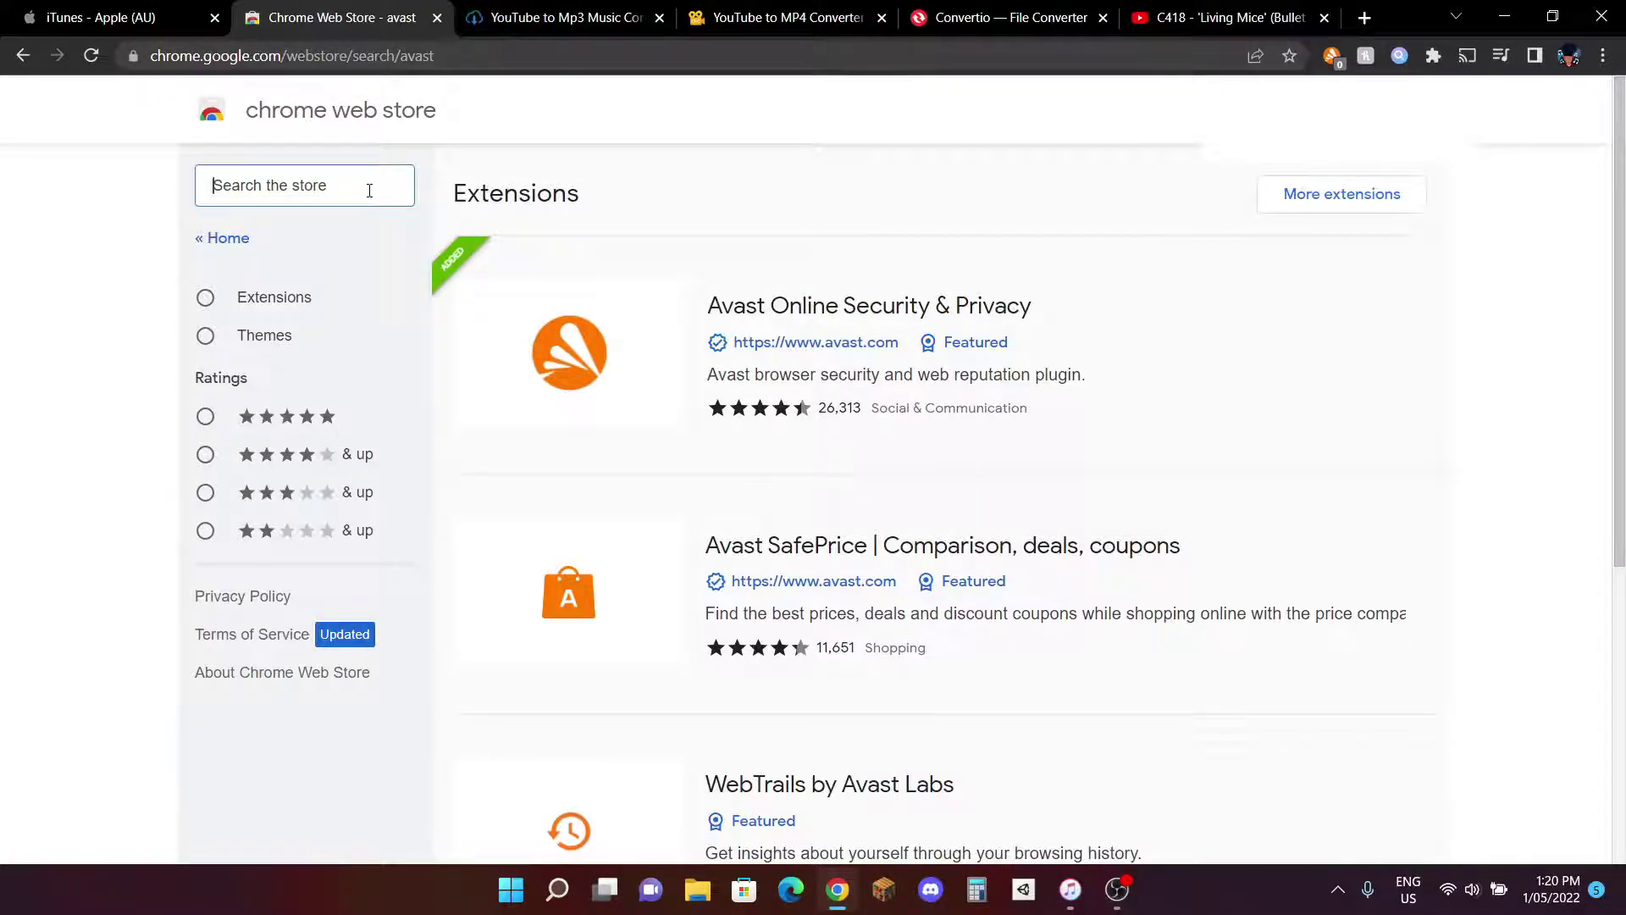
pyautogui.click(726, 164)
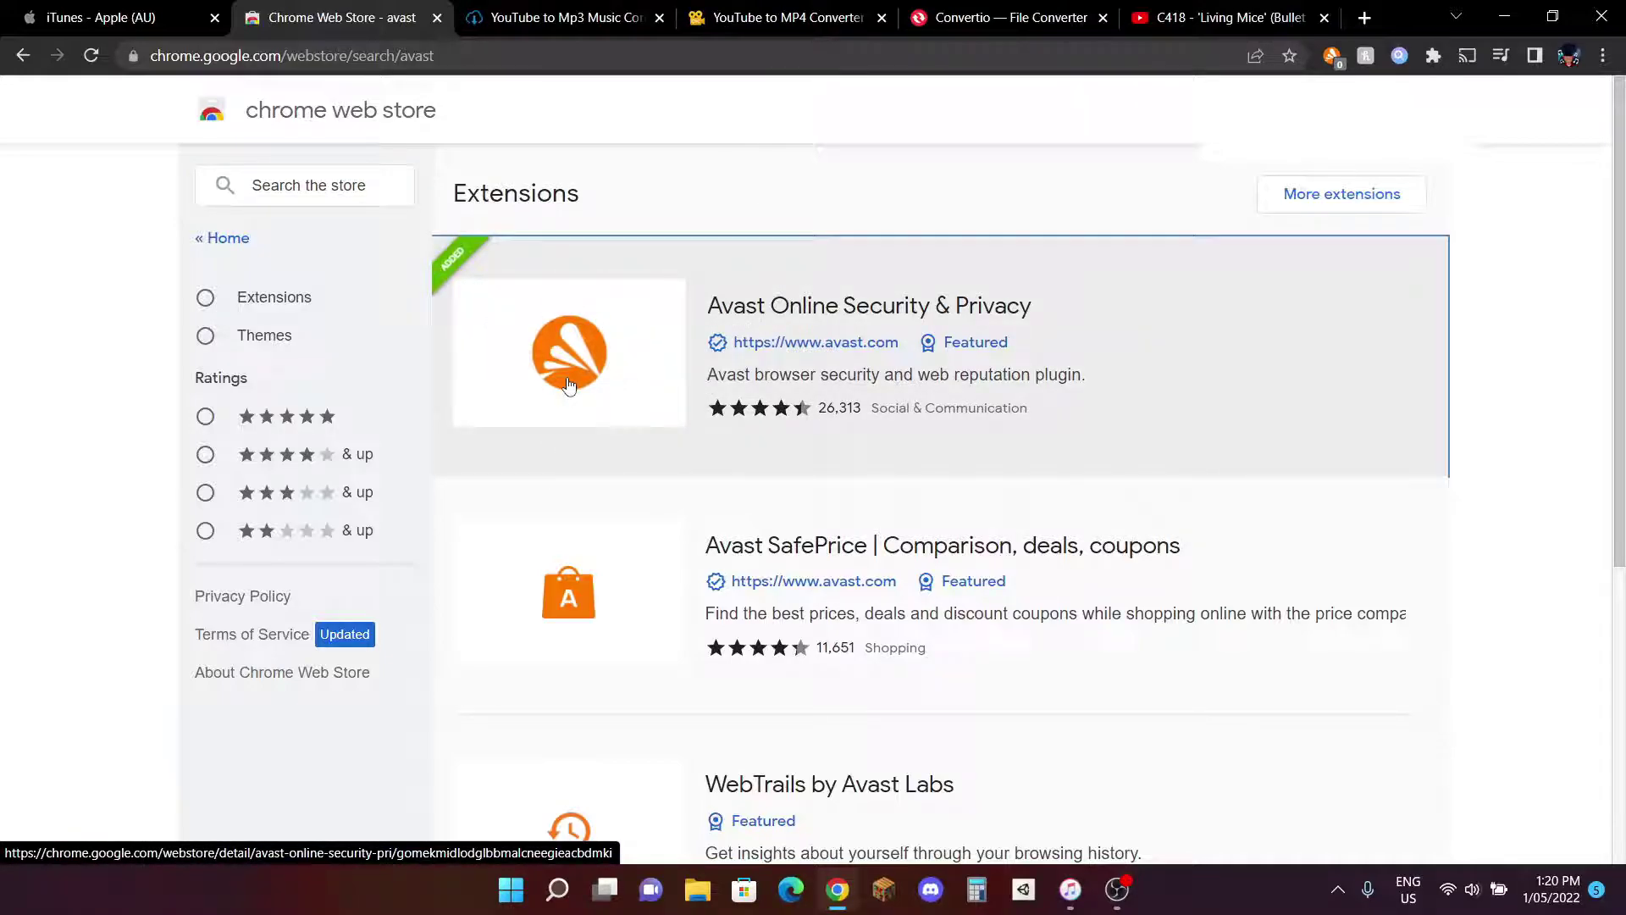
pyautogui.click(552, 410)
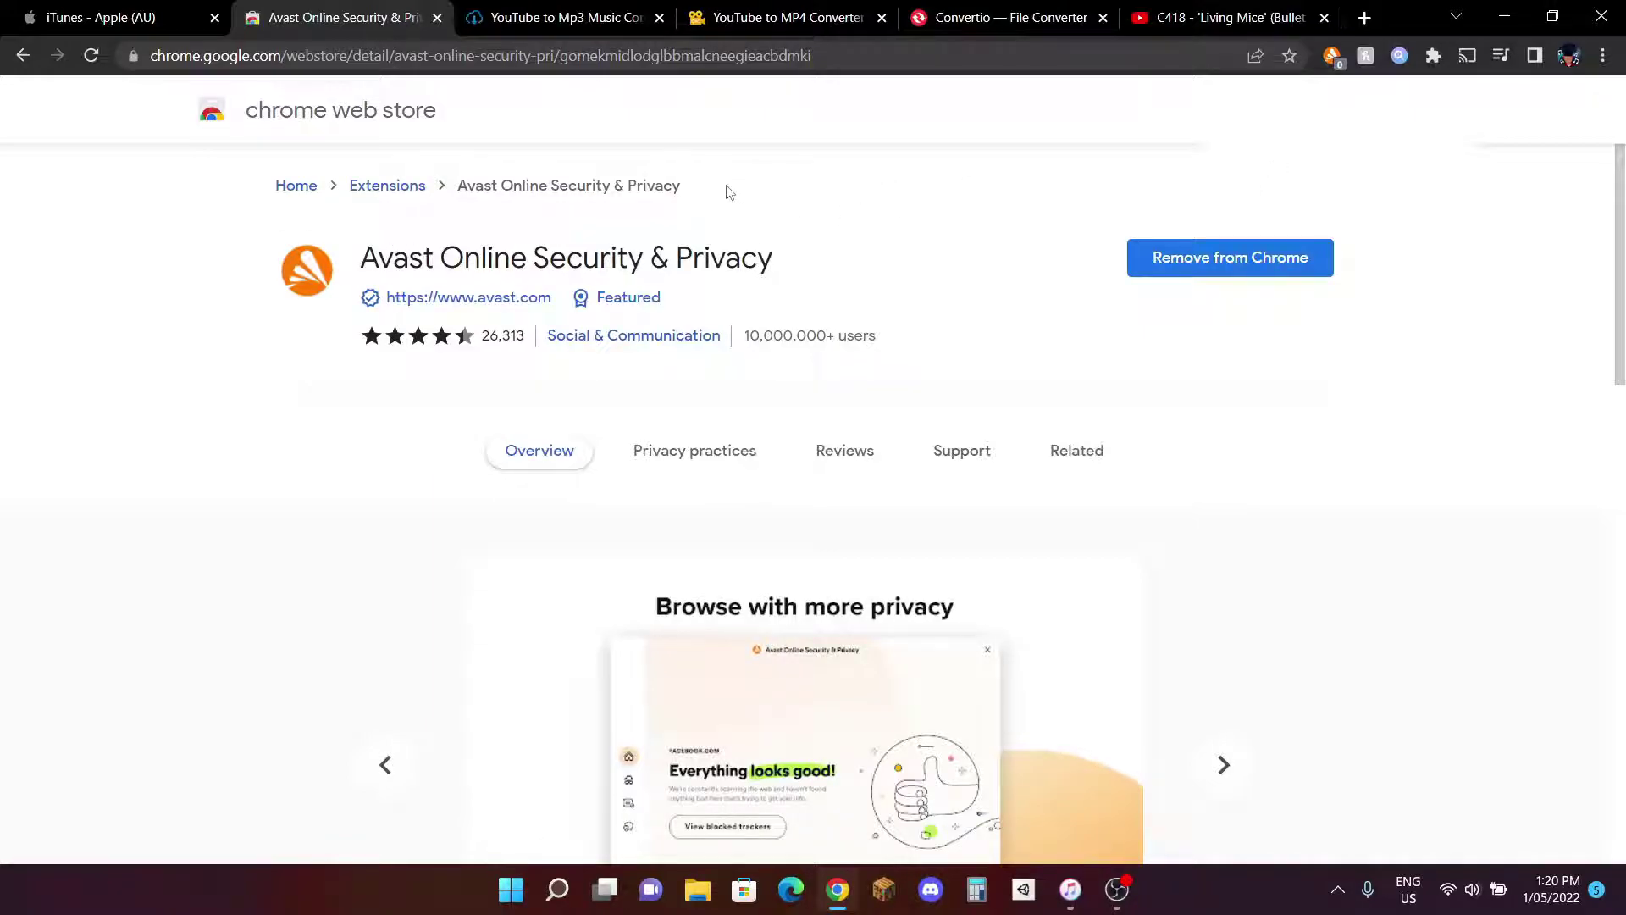
pyautogui.hotkey('alt', 'Left')
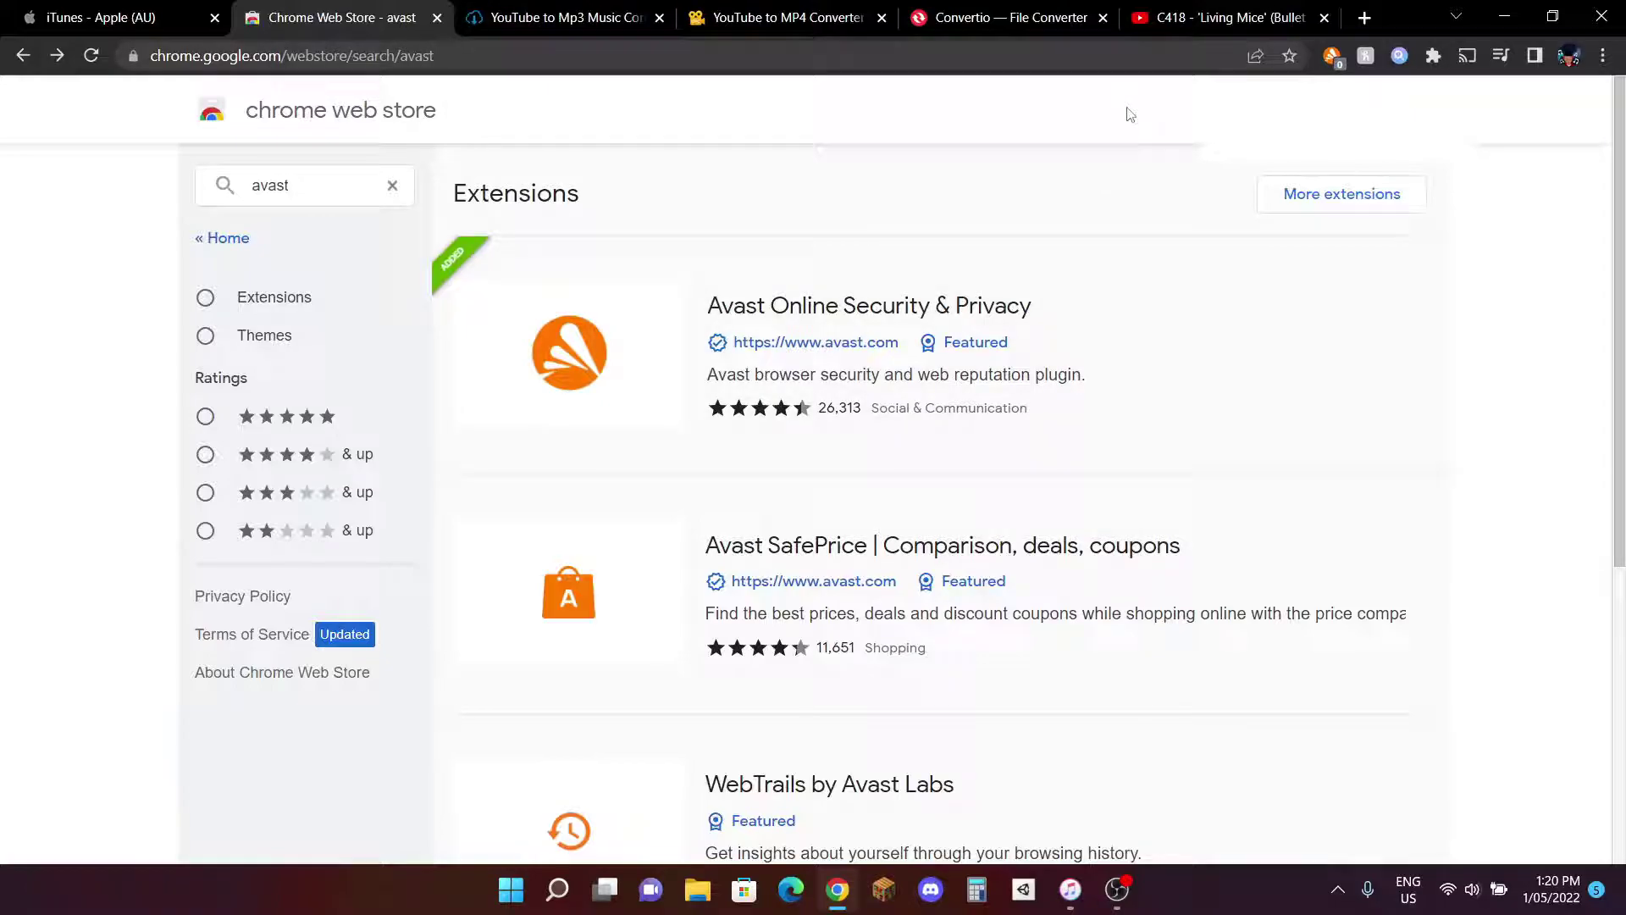
# Step: Open the YouTube page of C418 - 'Living Mice' (Bullet Beatz Lo-fi Remix), briefly play the video and examine its details
pyautogui.hotkey('ctrl', '9')
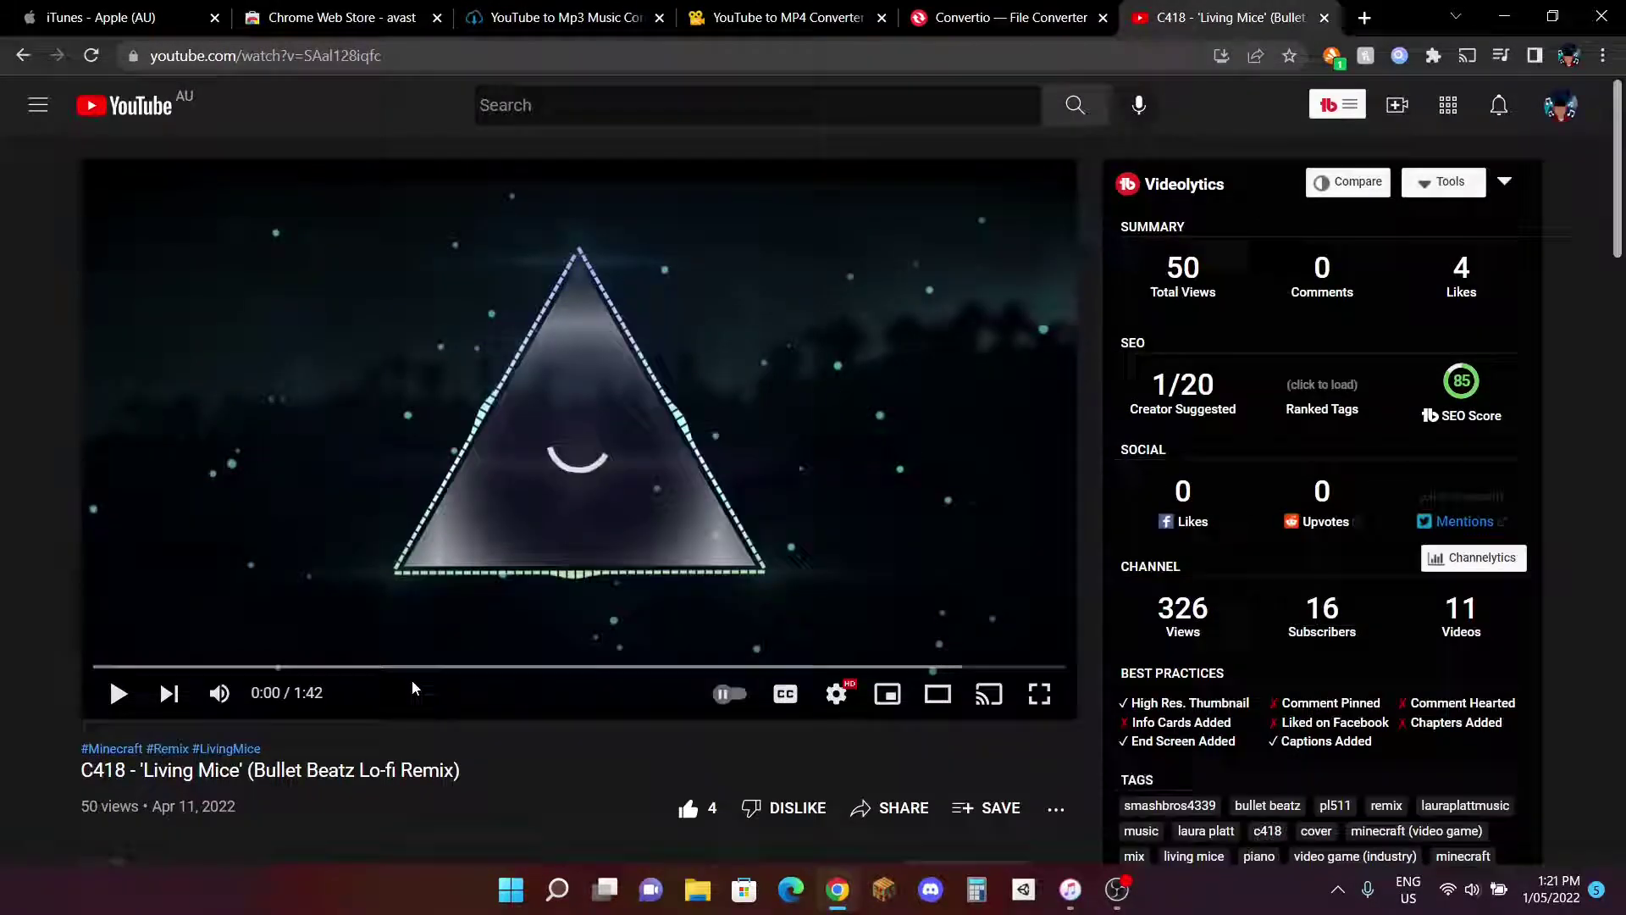
pyautogui.scroll(-5, 415, 660)
pyautogui.scroll(5, 420, 648)
pyautogui.click(416, 647)
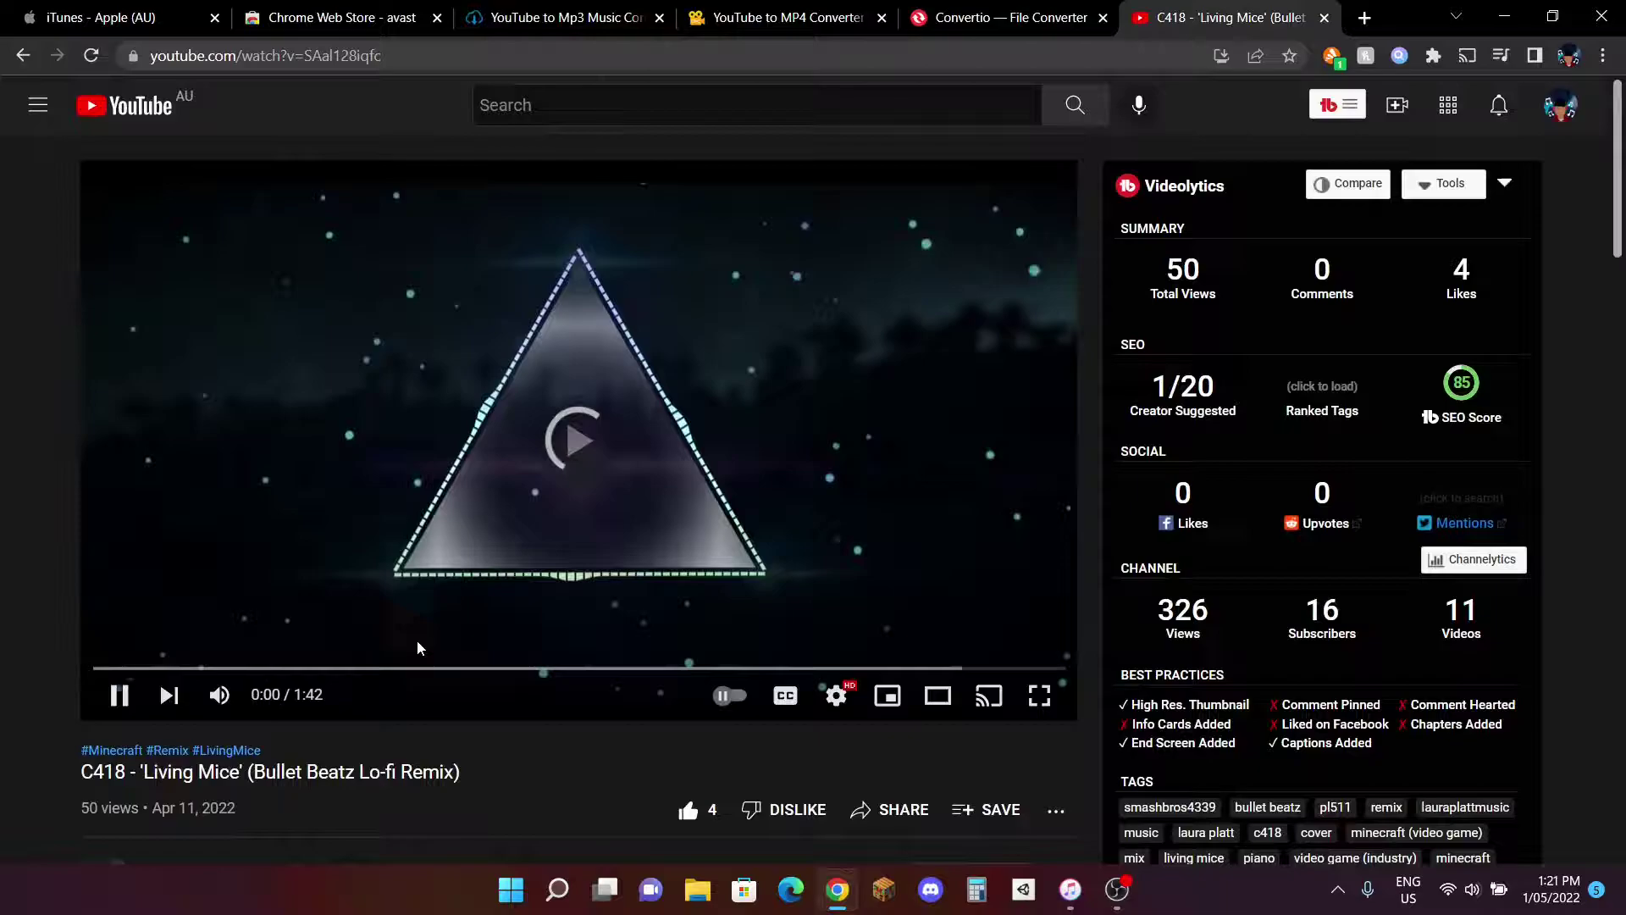
pyautogui.click(407, 639)
pyautogui.scroll(-3, 902, 395)
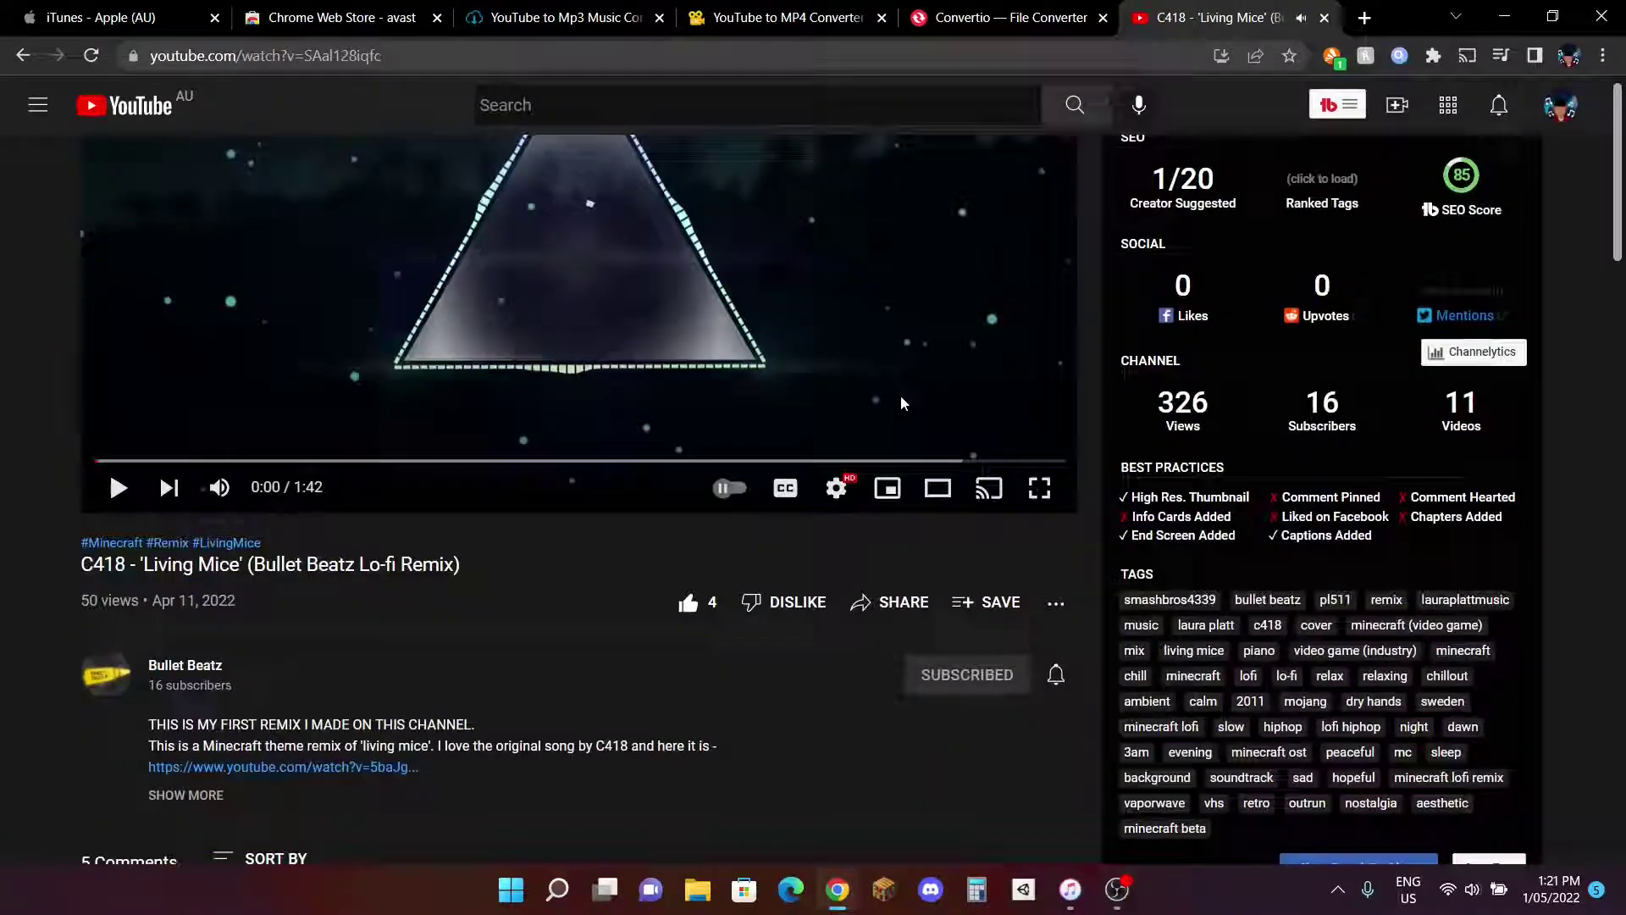
pyautogui.scroll(3, 901, 395)
pyautogui.scroll(-3, 203, 569)
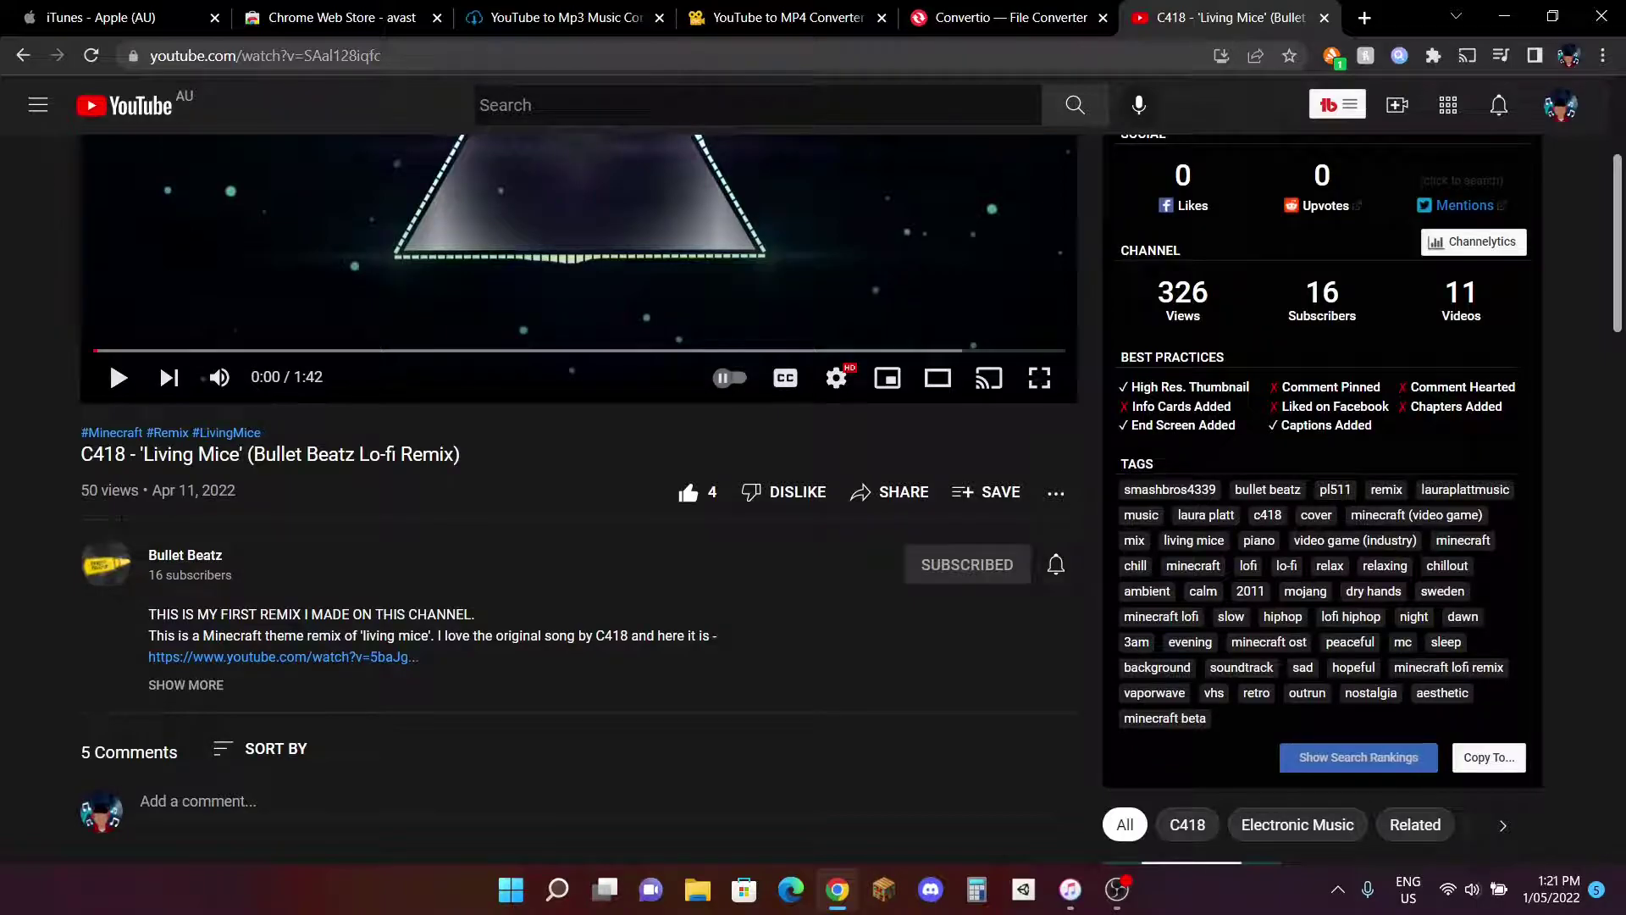
pyautogui.doubleClick(88, 489)
pyautogui.click(544, 479)
pyautogui.scroll(3, 546, 480)
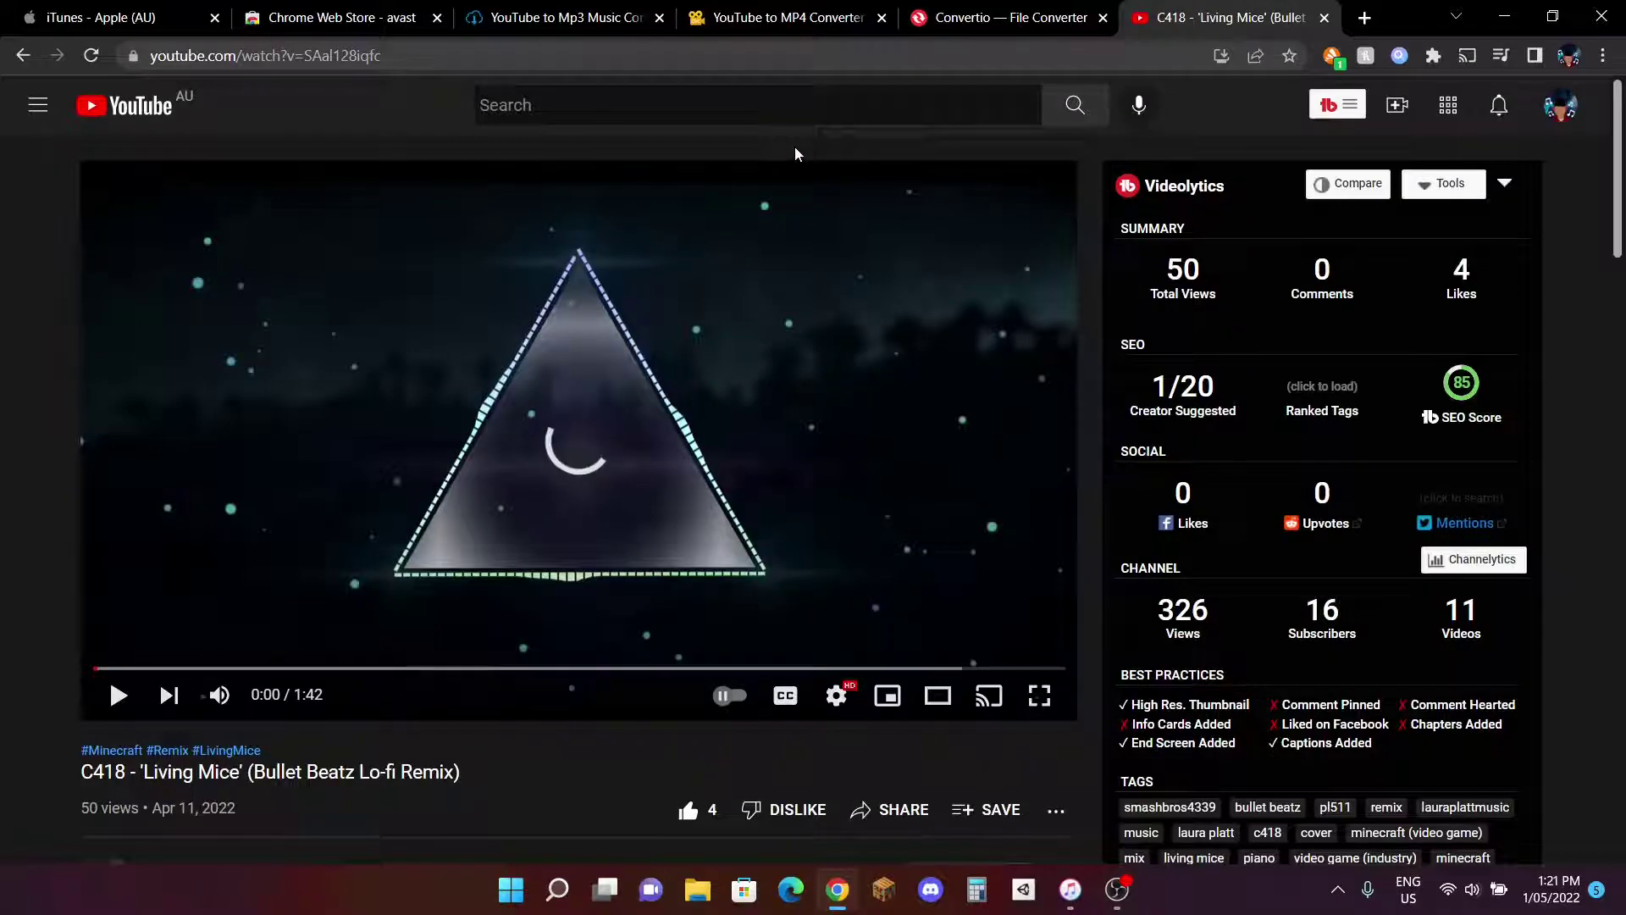
# Step: Copy the web address of the 'Living Mice' remix video and close its YouTube page
pyautogui.click(298, 65)
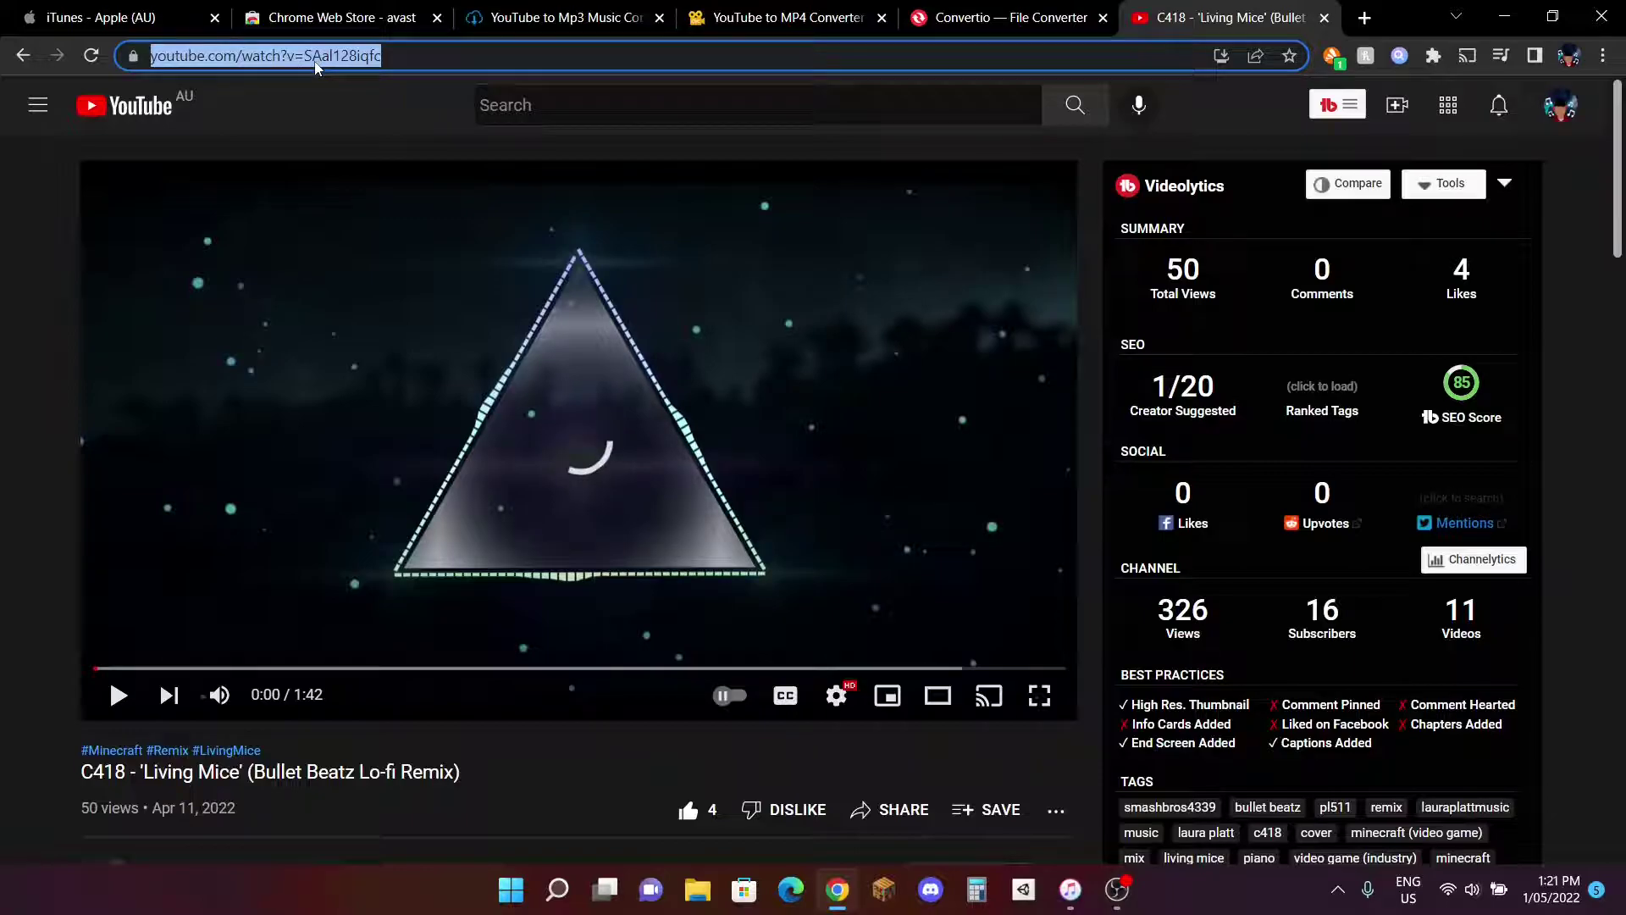
pyautogui.rightClick(315, 66)
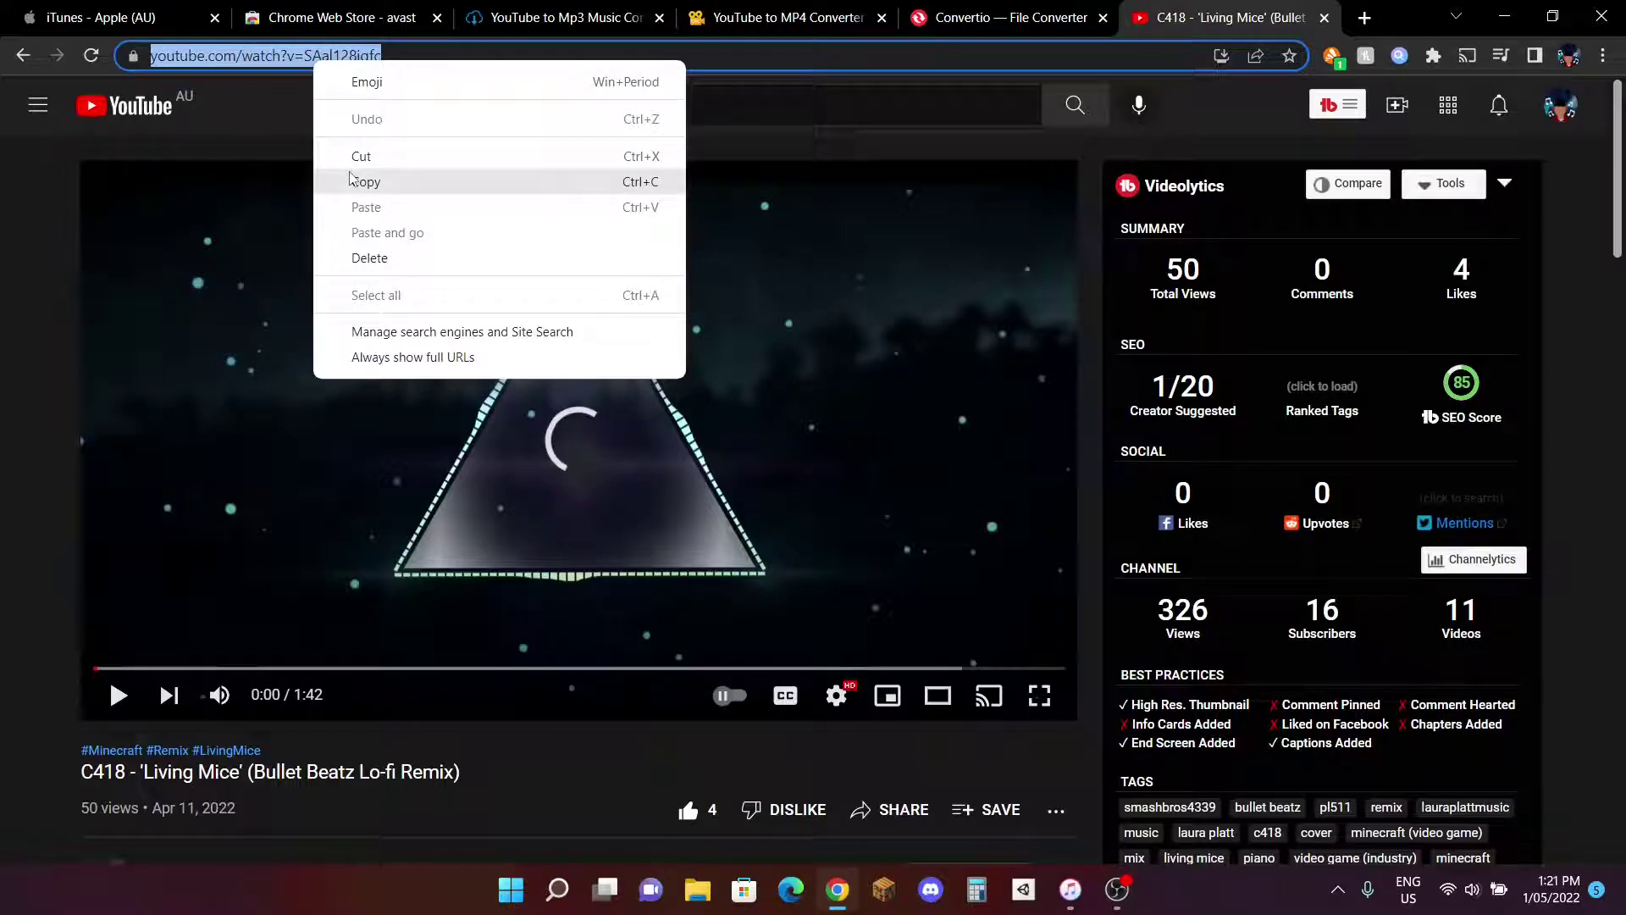
pyautogui.click(364, 181)
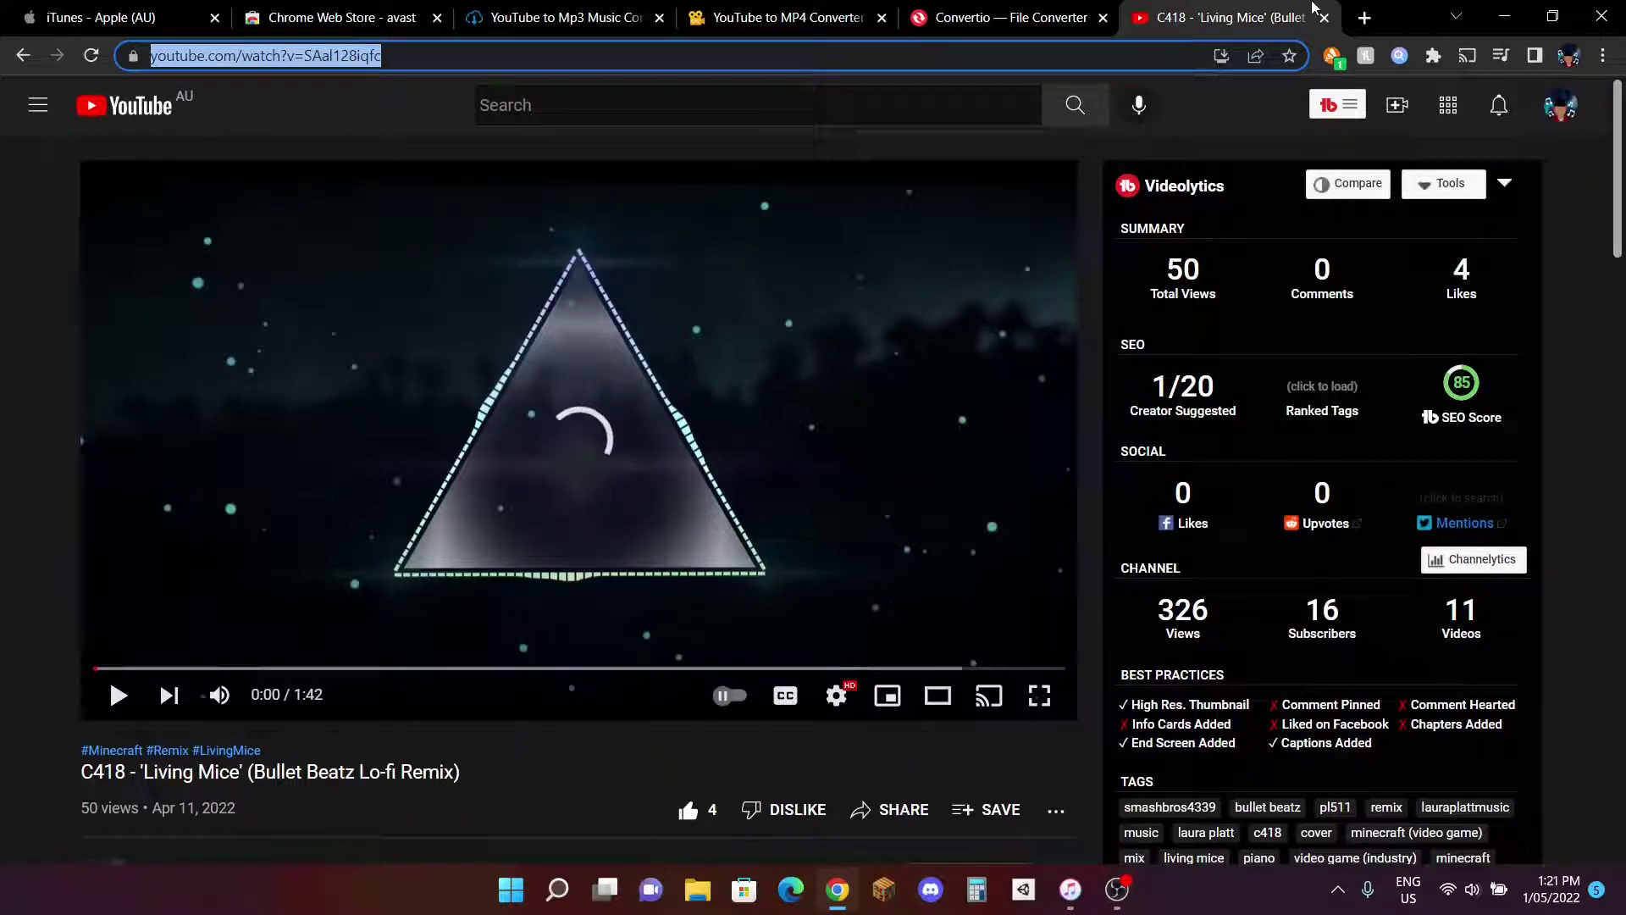
pyautogui.click(1325, 18)
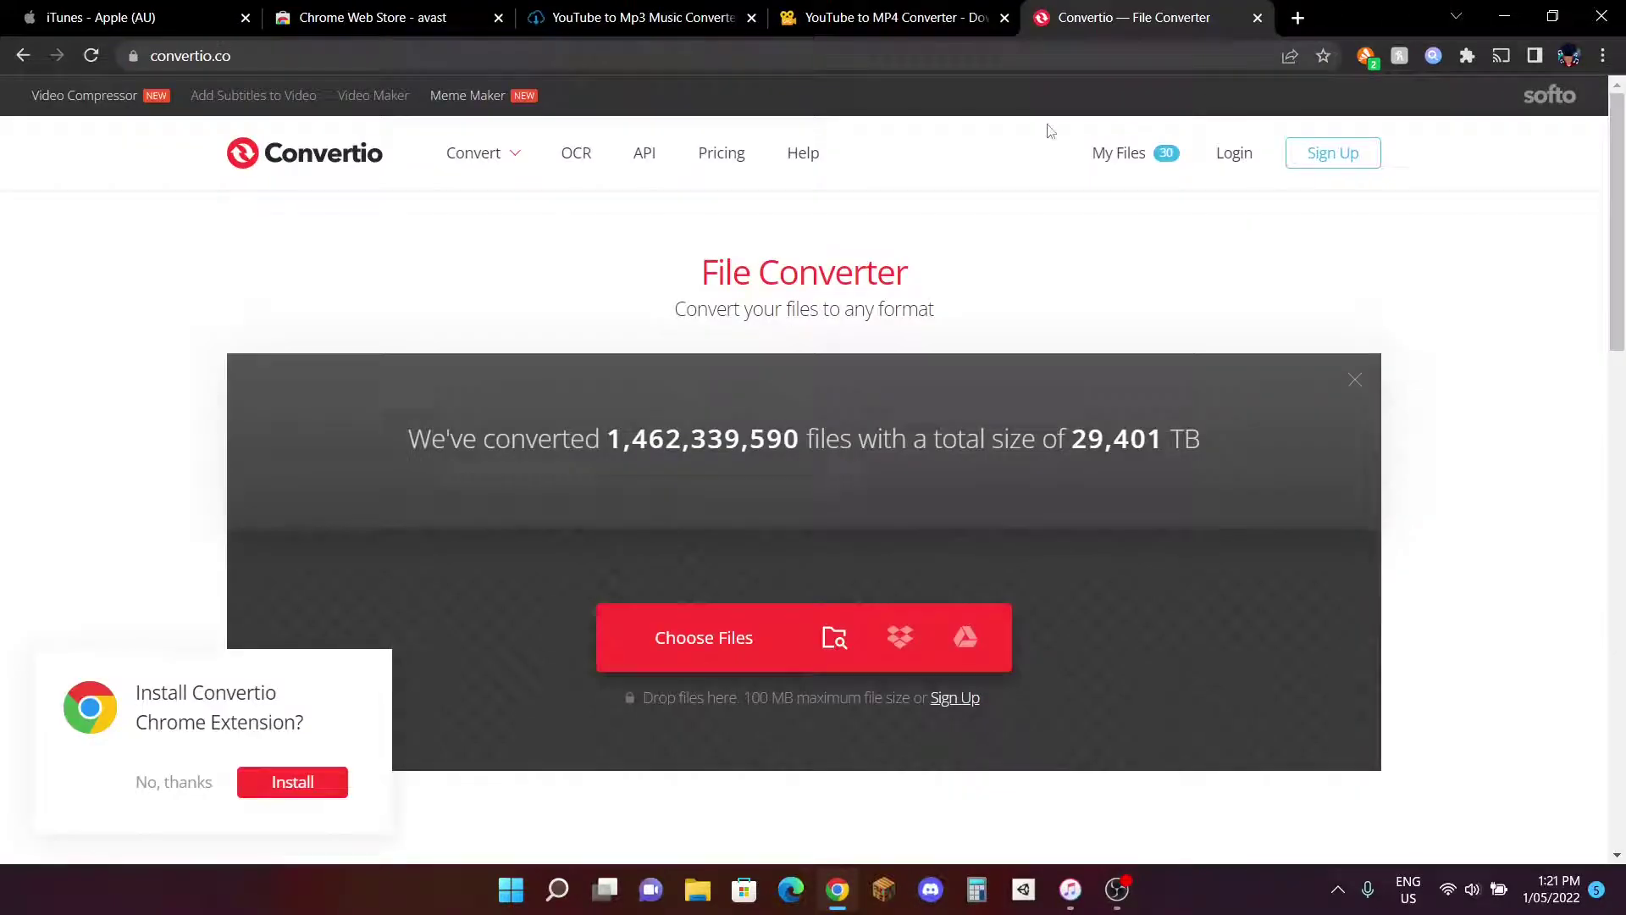
# Step: Compare the YTMP3 and OnlineVideoConverter sites, ending on the OnlineVideoConverter page
pyautogui.click(643, 17)
pyautogui.click(929, 21)
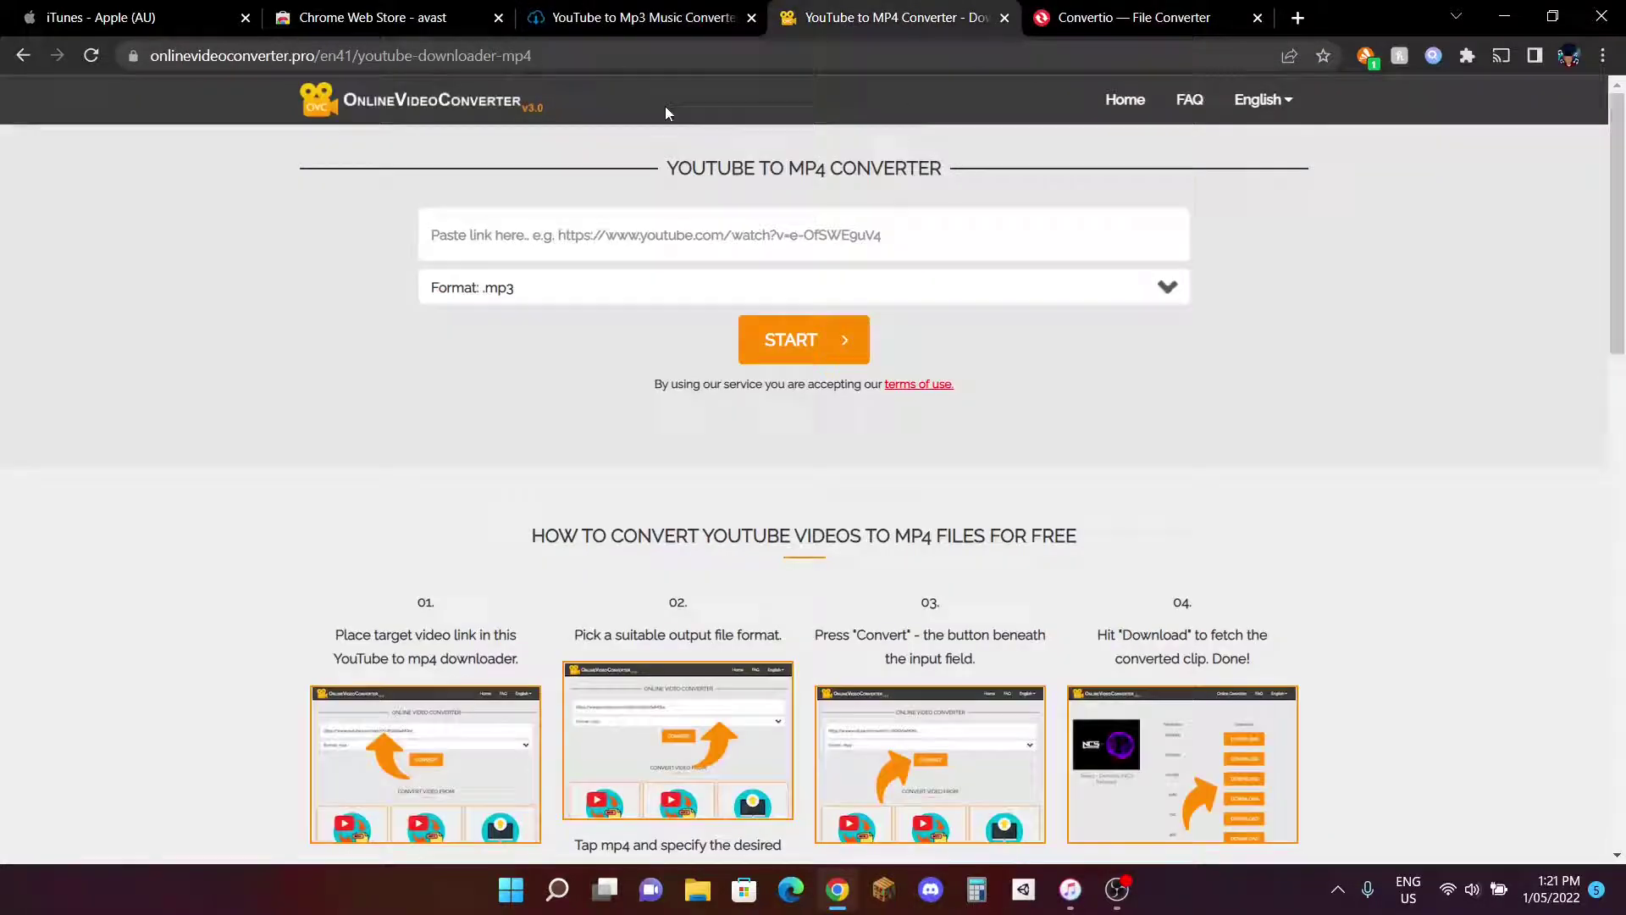
pyautogui.click(644, 17)
pyautogui.click(830, 17)
pyautogui.click(645, 12)
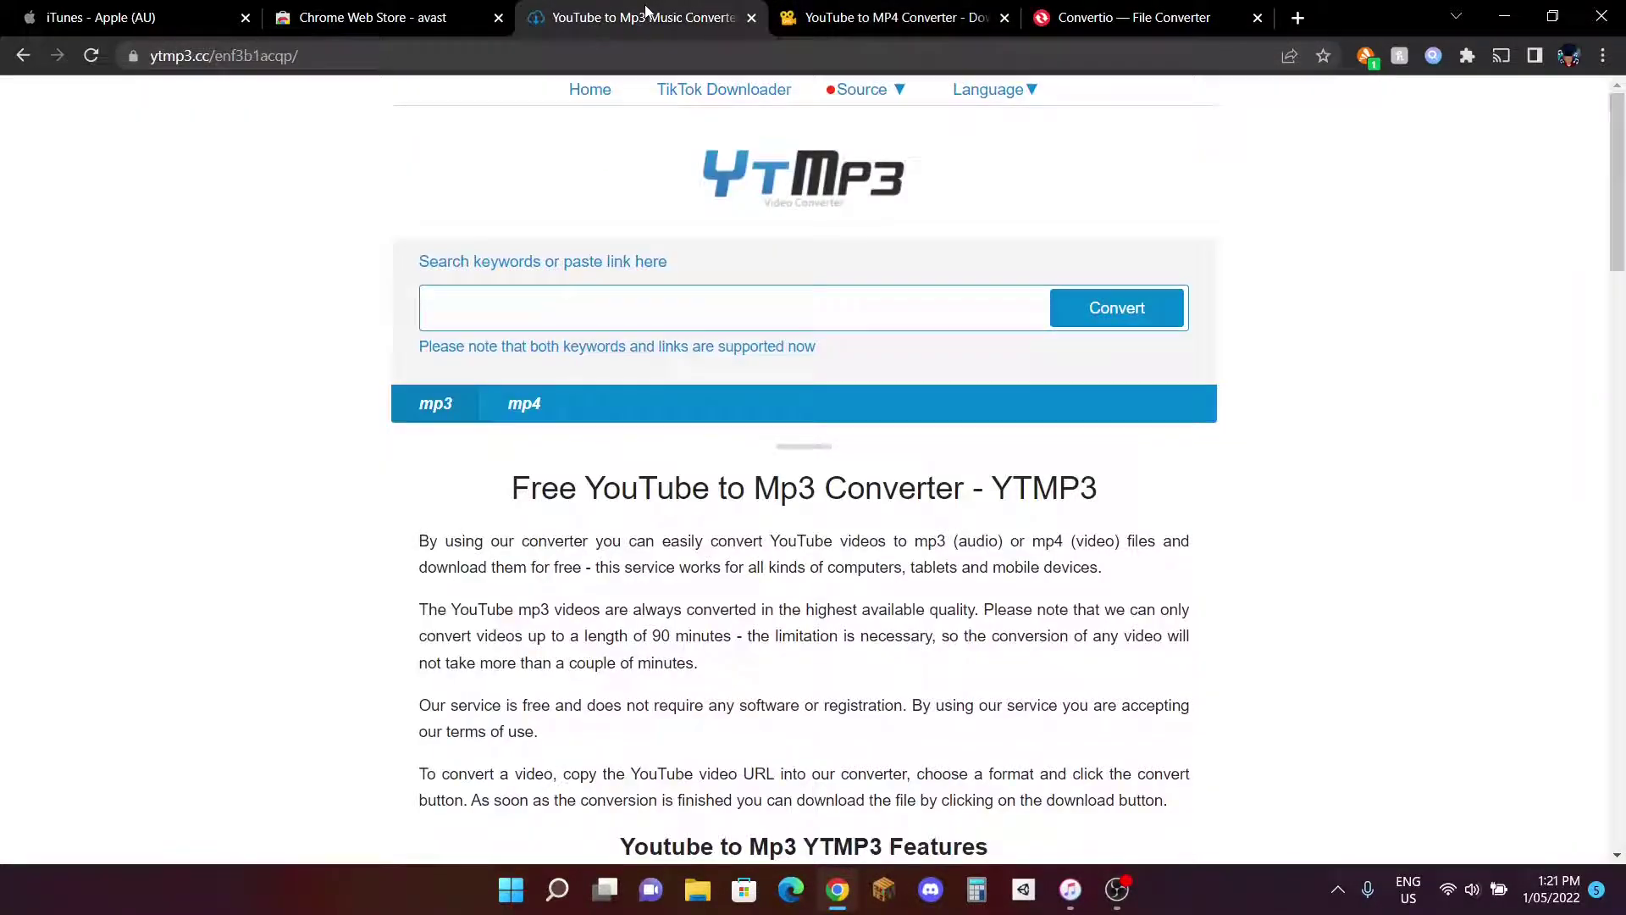
pyautogui.click(847, 18)
pyautogui.click(661, 17)
pyautogui.click(847, 17)
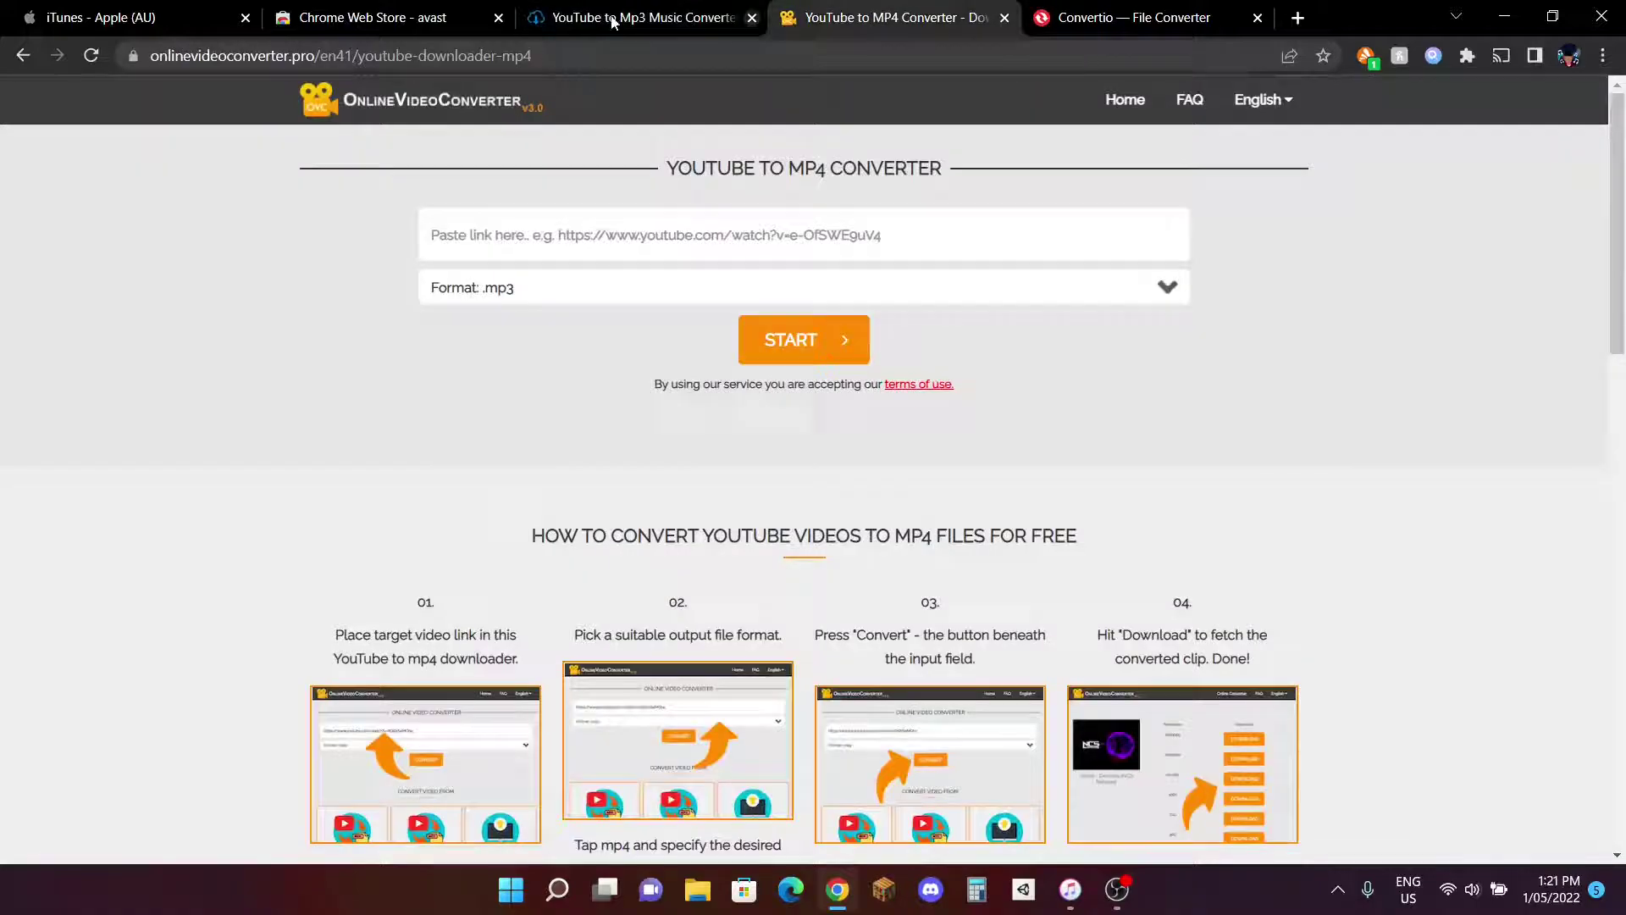
pyautogui.click(661, 17)
pyautogui.click(931, 17)
pyautogui.click(720, 18)
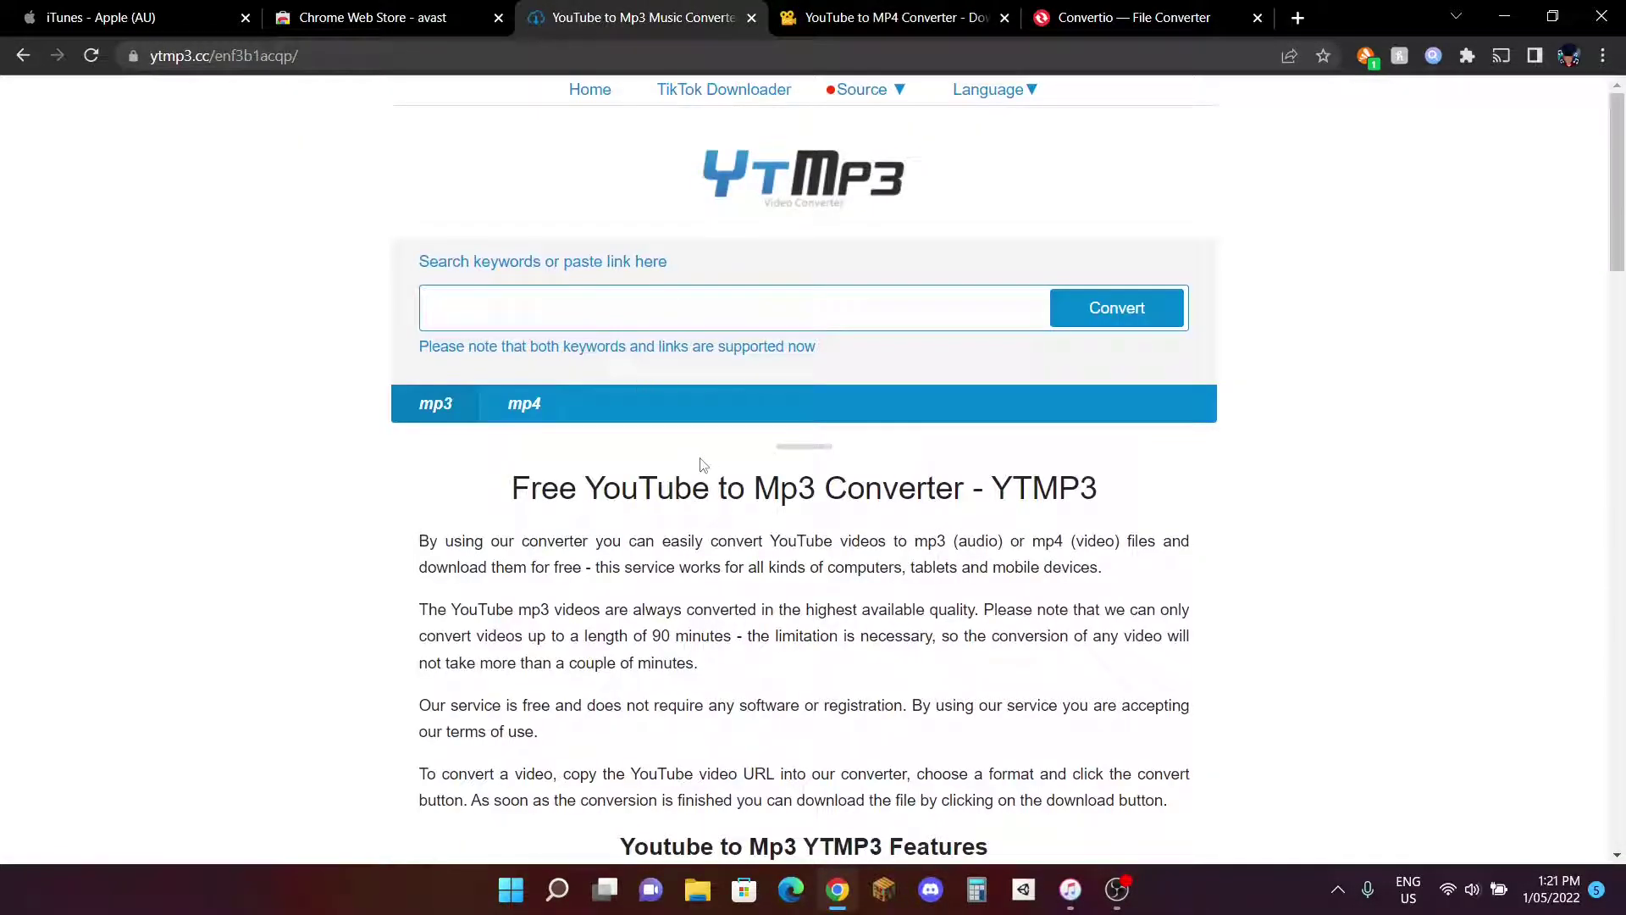
pyautogui.click(857, 18)
pyautogui.hotkey('ctrl', 'shift', 'Tab')
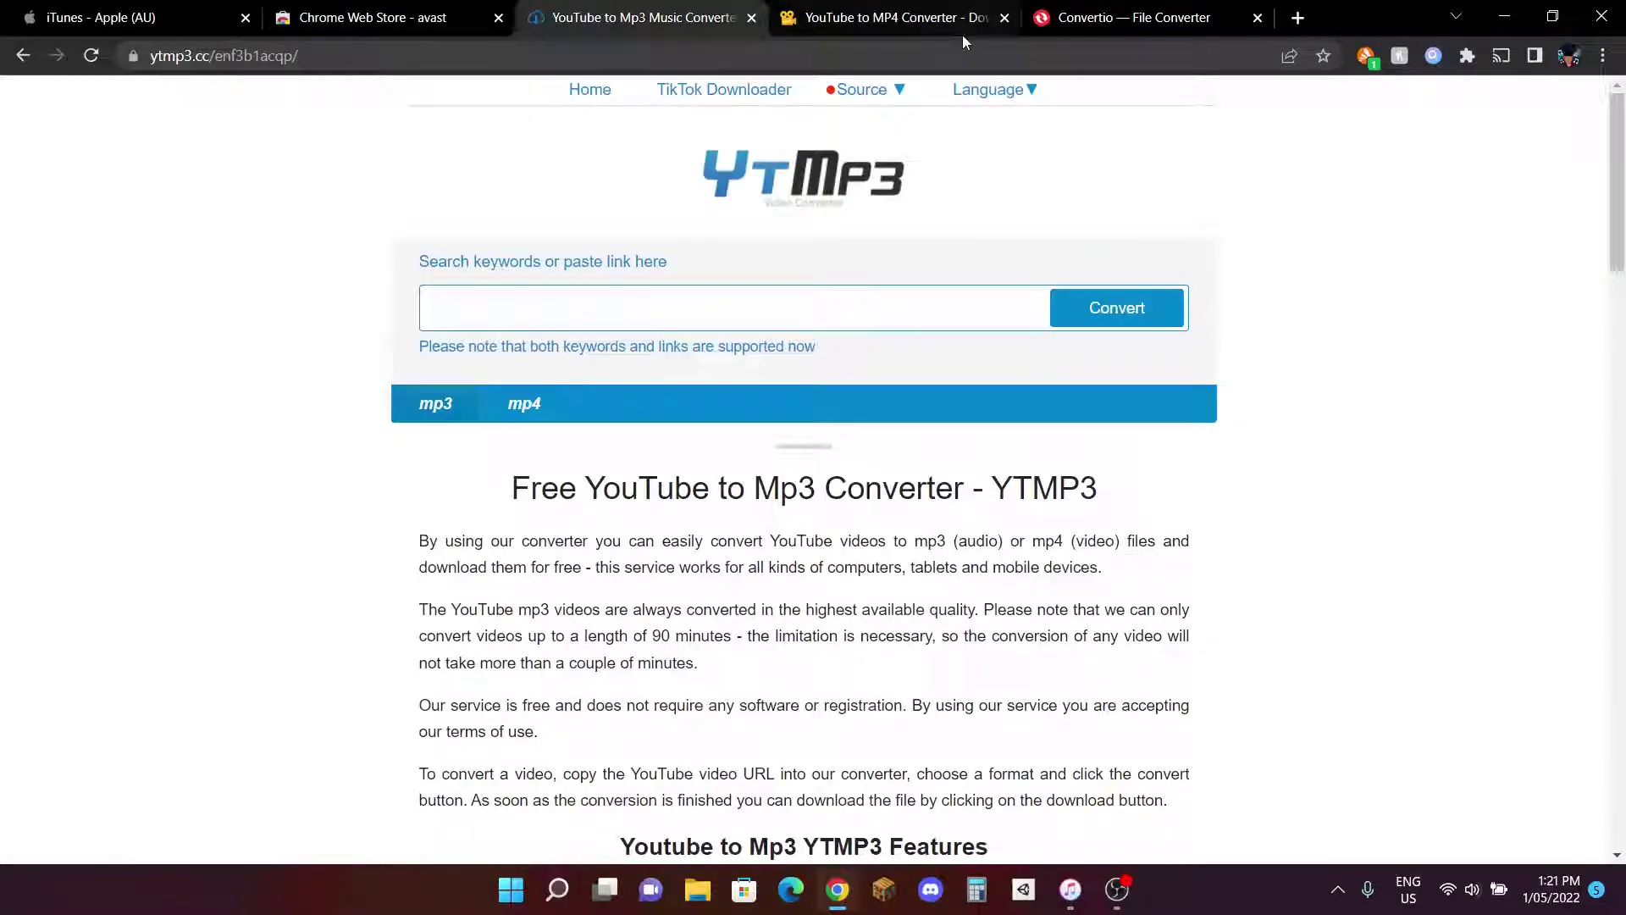
pyautogui.click(963, 25)
pyautogui.hotkey('ctrl', 'shift', 'Tab')
pyautogui.click(851, 21)
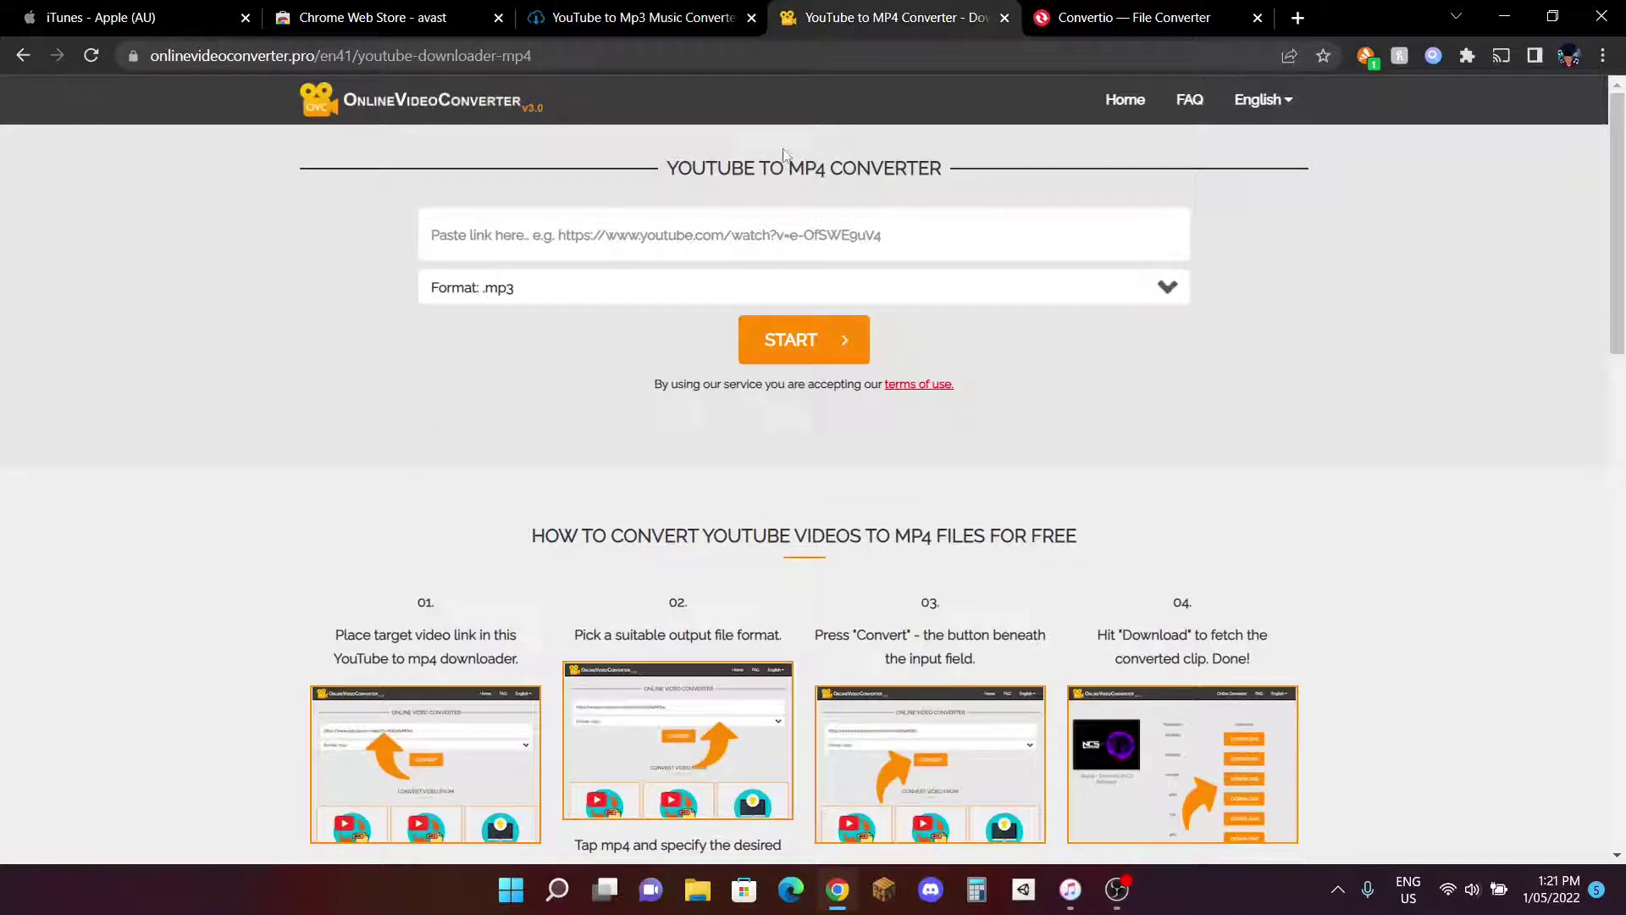
# Step: Switch the converter's output format to .mp4 and back to .mp3
pyautogui.click(573, 290)
pyautogui.click(646, 344)
pyautogui.click(476, 289)
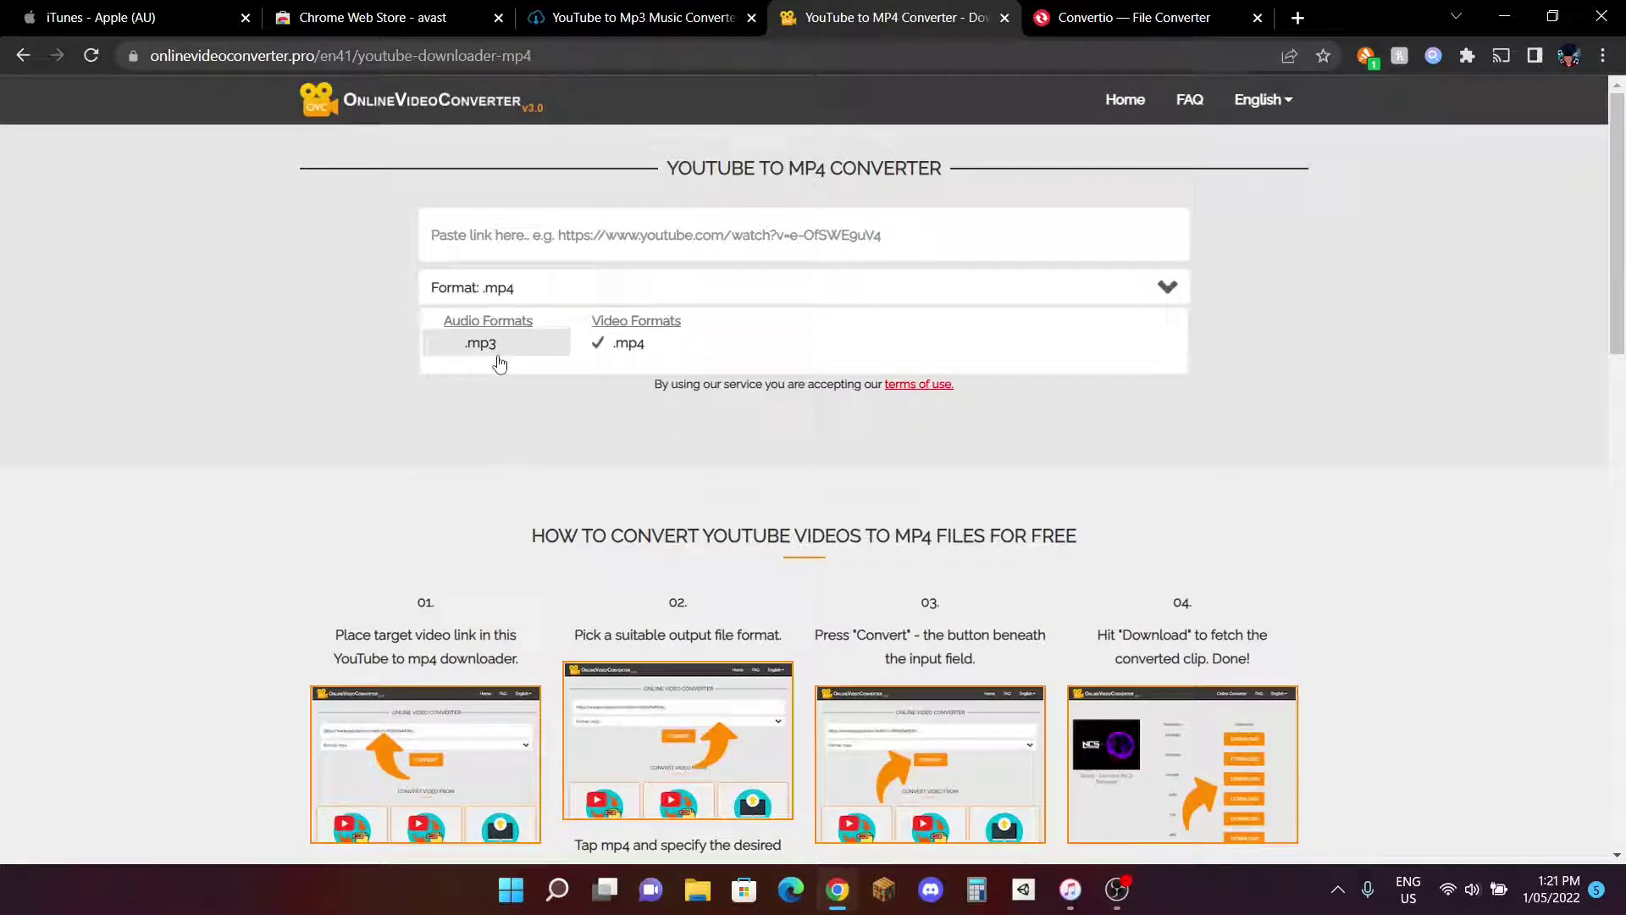
pyautogui.click(489, 343)
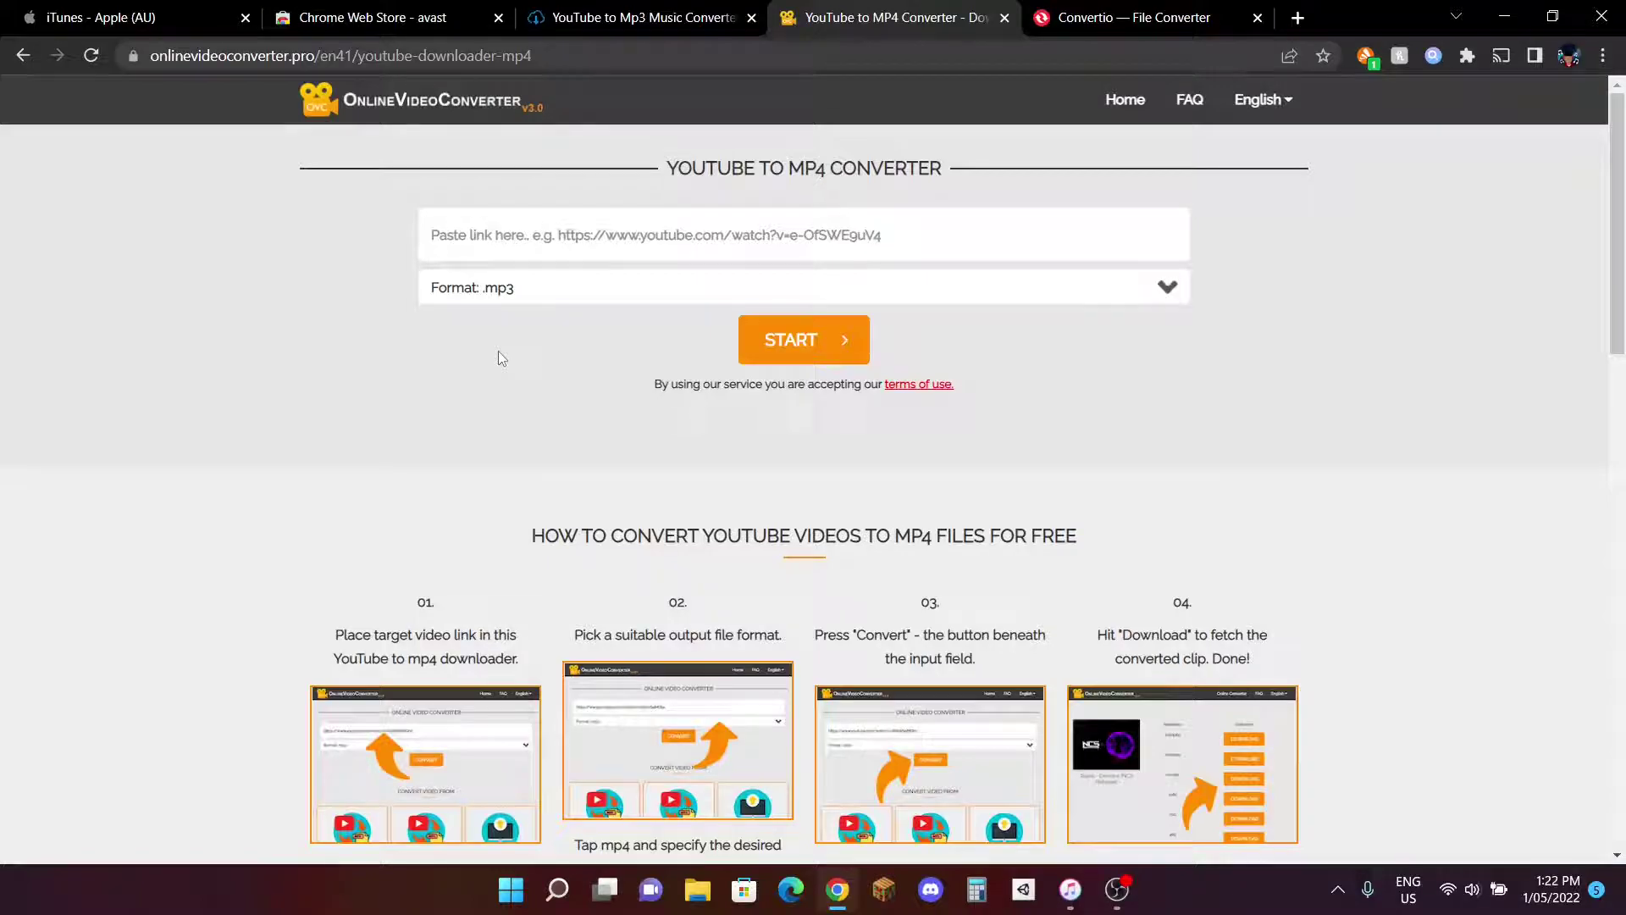
pyautogui.click(598, 229)
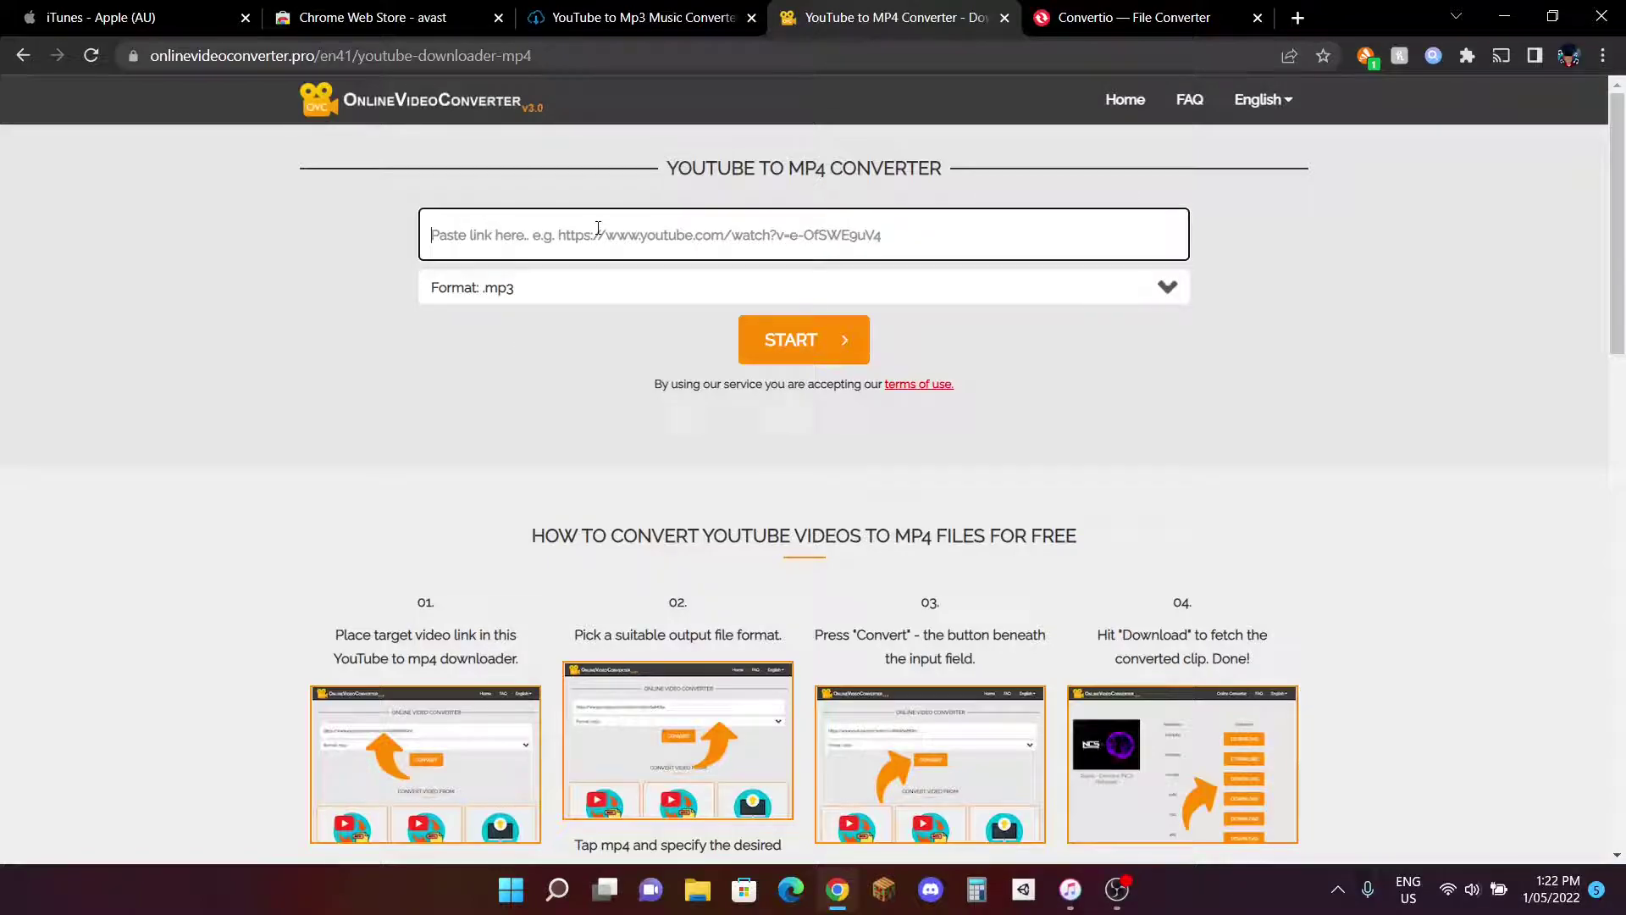
pyautogui.write('https://www.youtube.com/watch?v=SAal128iqfc')
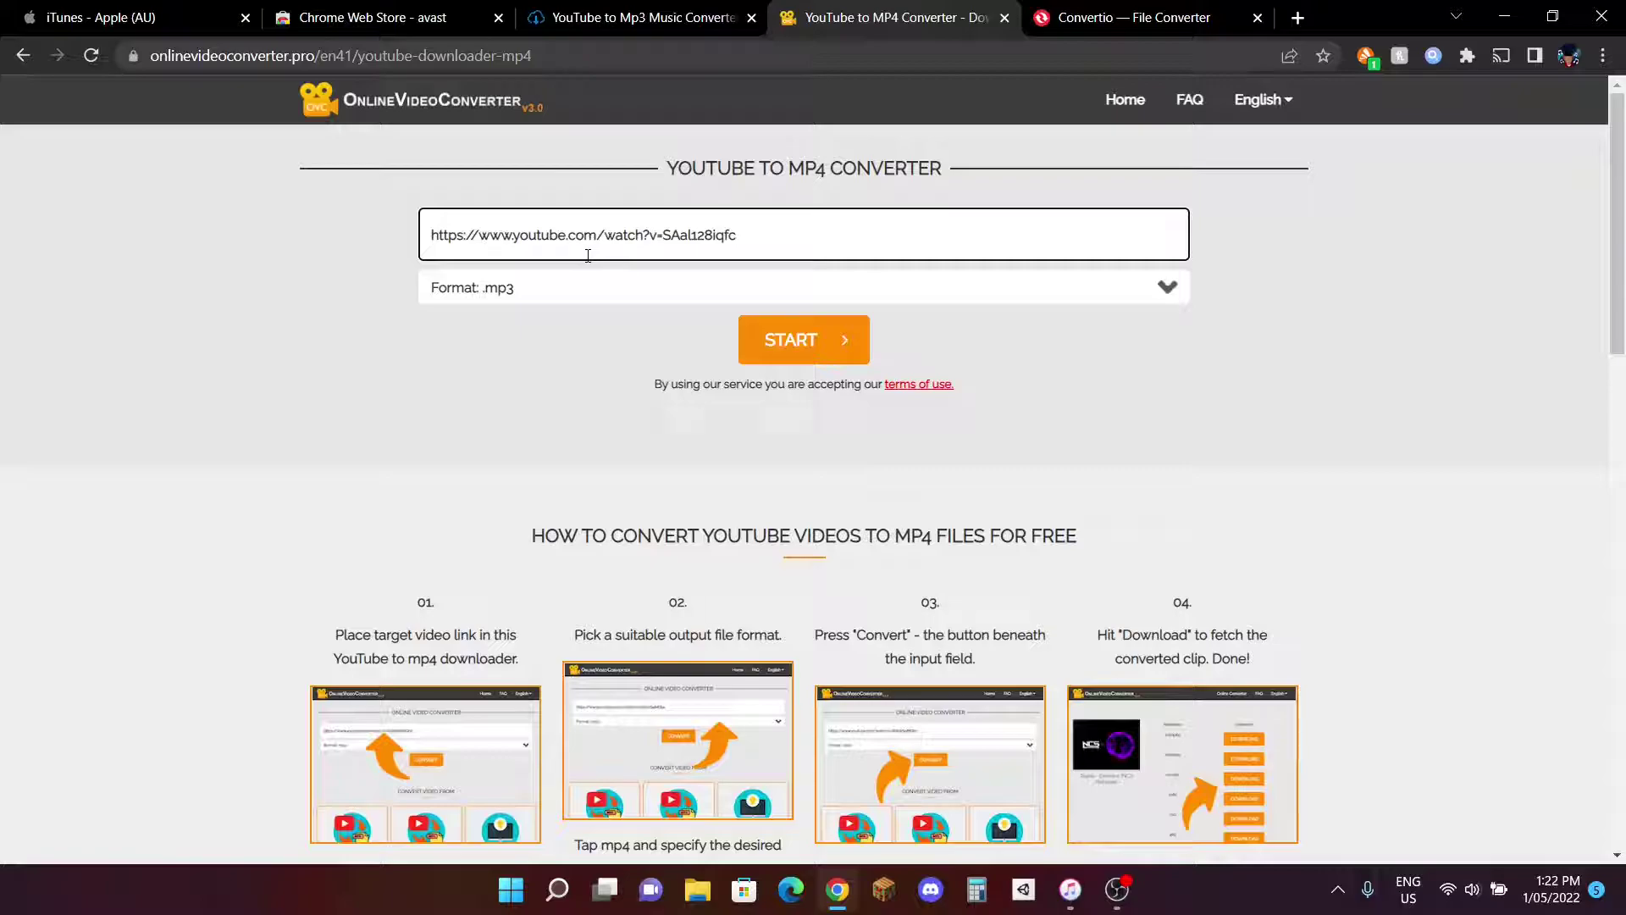
pyautogui.click(838, 344)
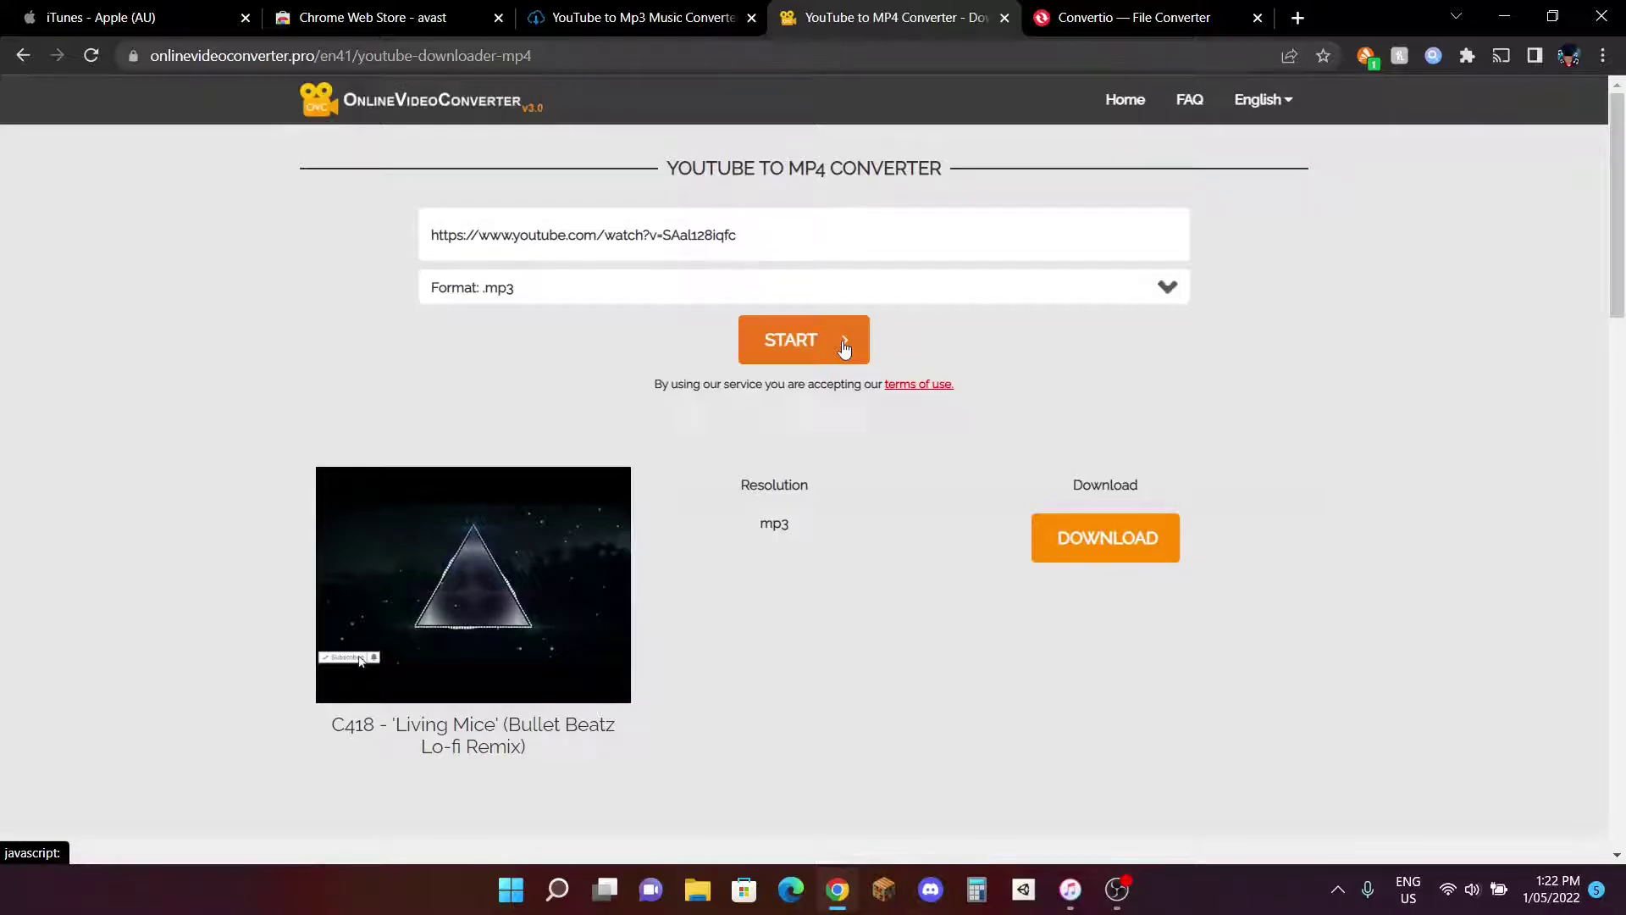
pyautogui.doubleClick(767, 524)
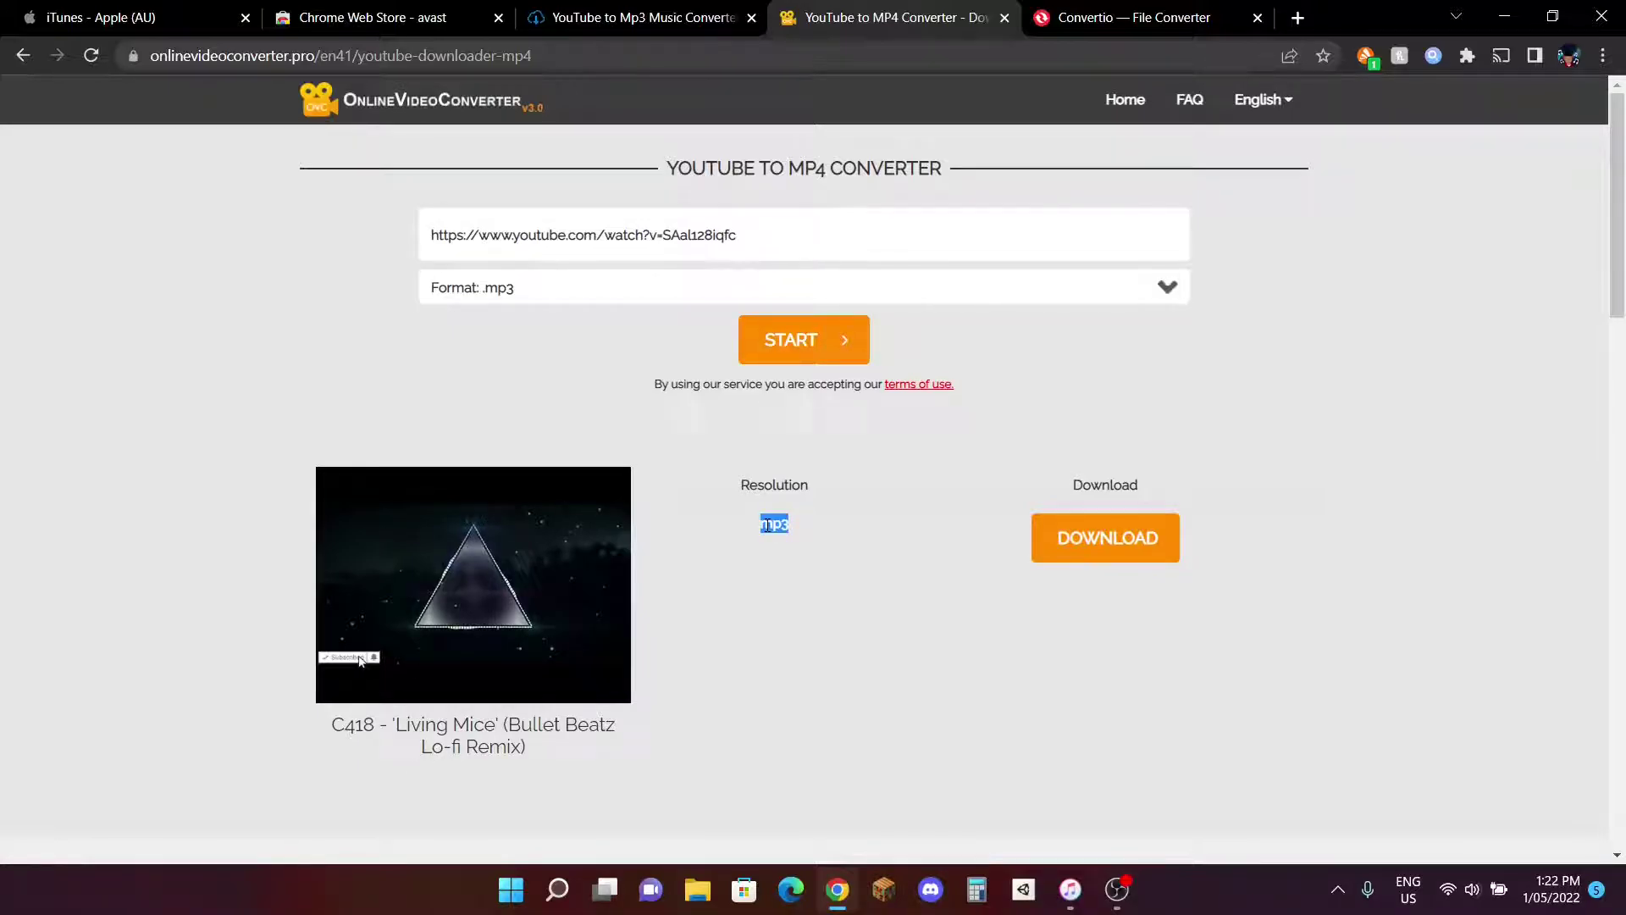
pyautogui.click(774, 527)
pyautogui.scroll(-3, 759, 591)
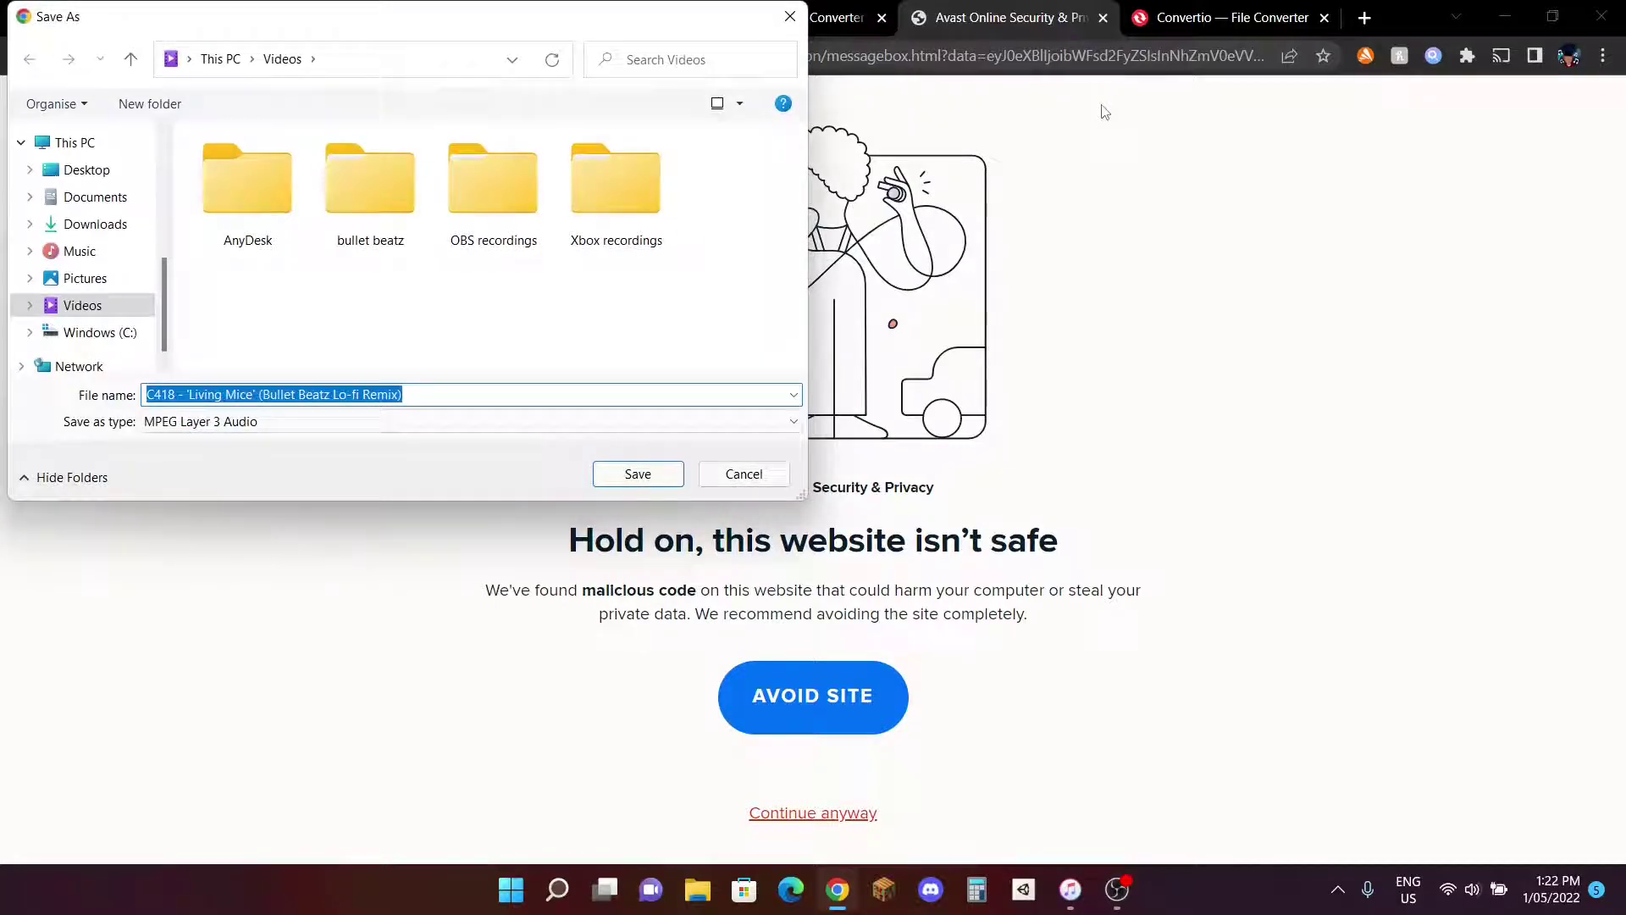
# Step: Save the converted MP3 in the Videos folder as "C418 - 'Living Mice' (Bullet Beatz Lo-fi Remix)"
pyautogui.moveTo(647, 37); pyautogui.dragTo(466, 611)
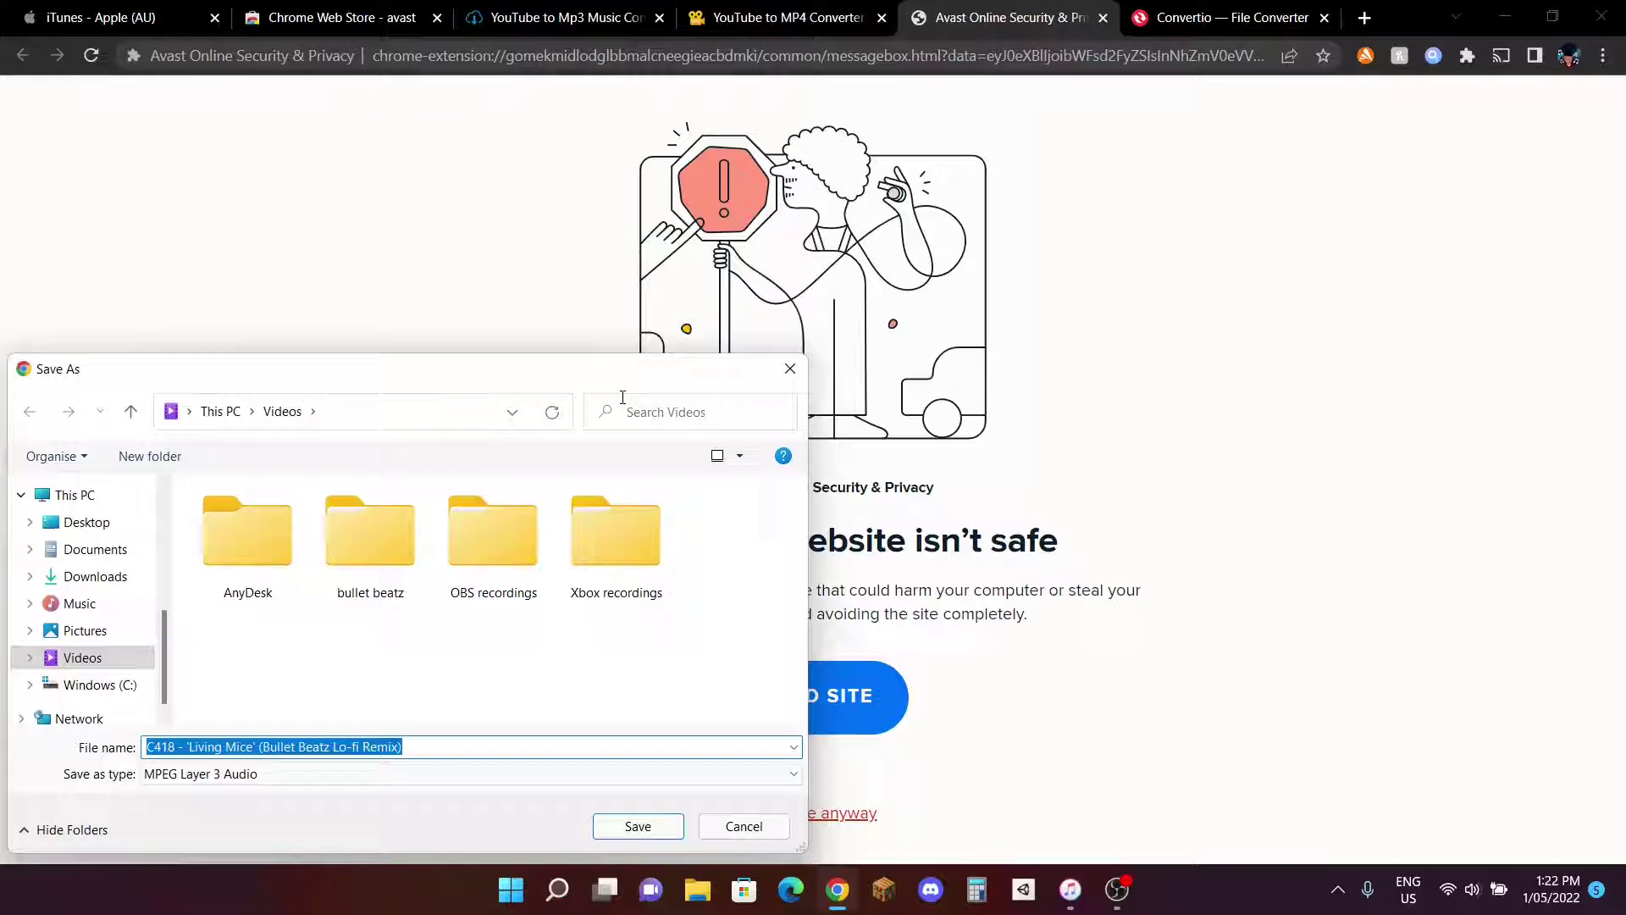
pyautogui.moveTo(537, 386); pyautogui.dragTo(612, 48)
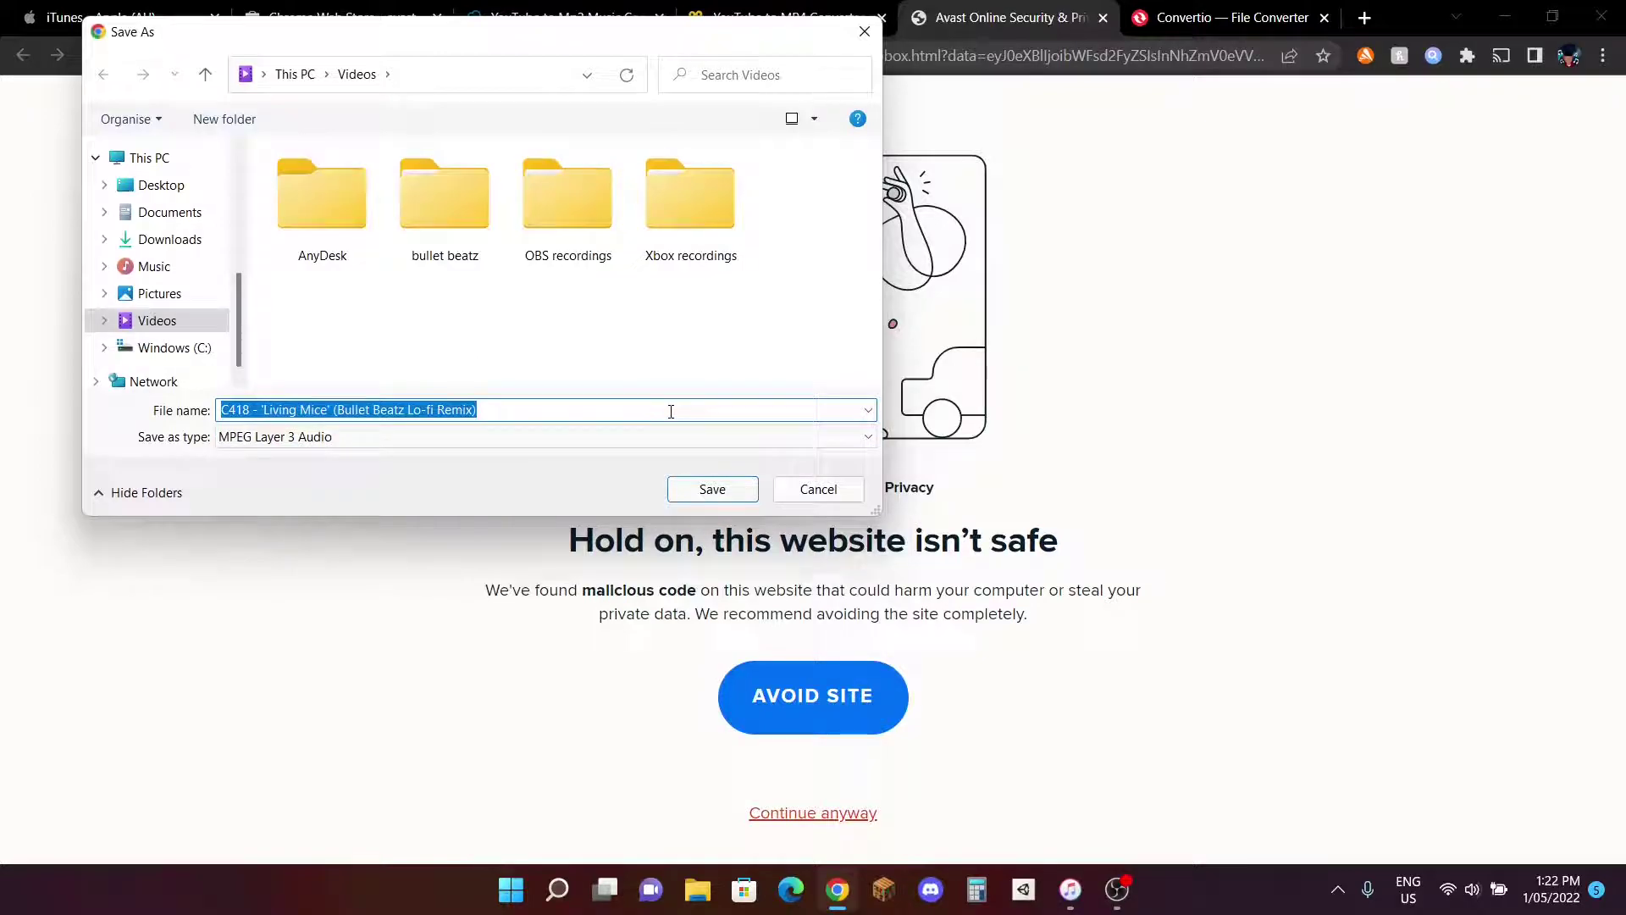
pyautogui.click(747, 499)
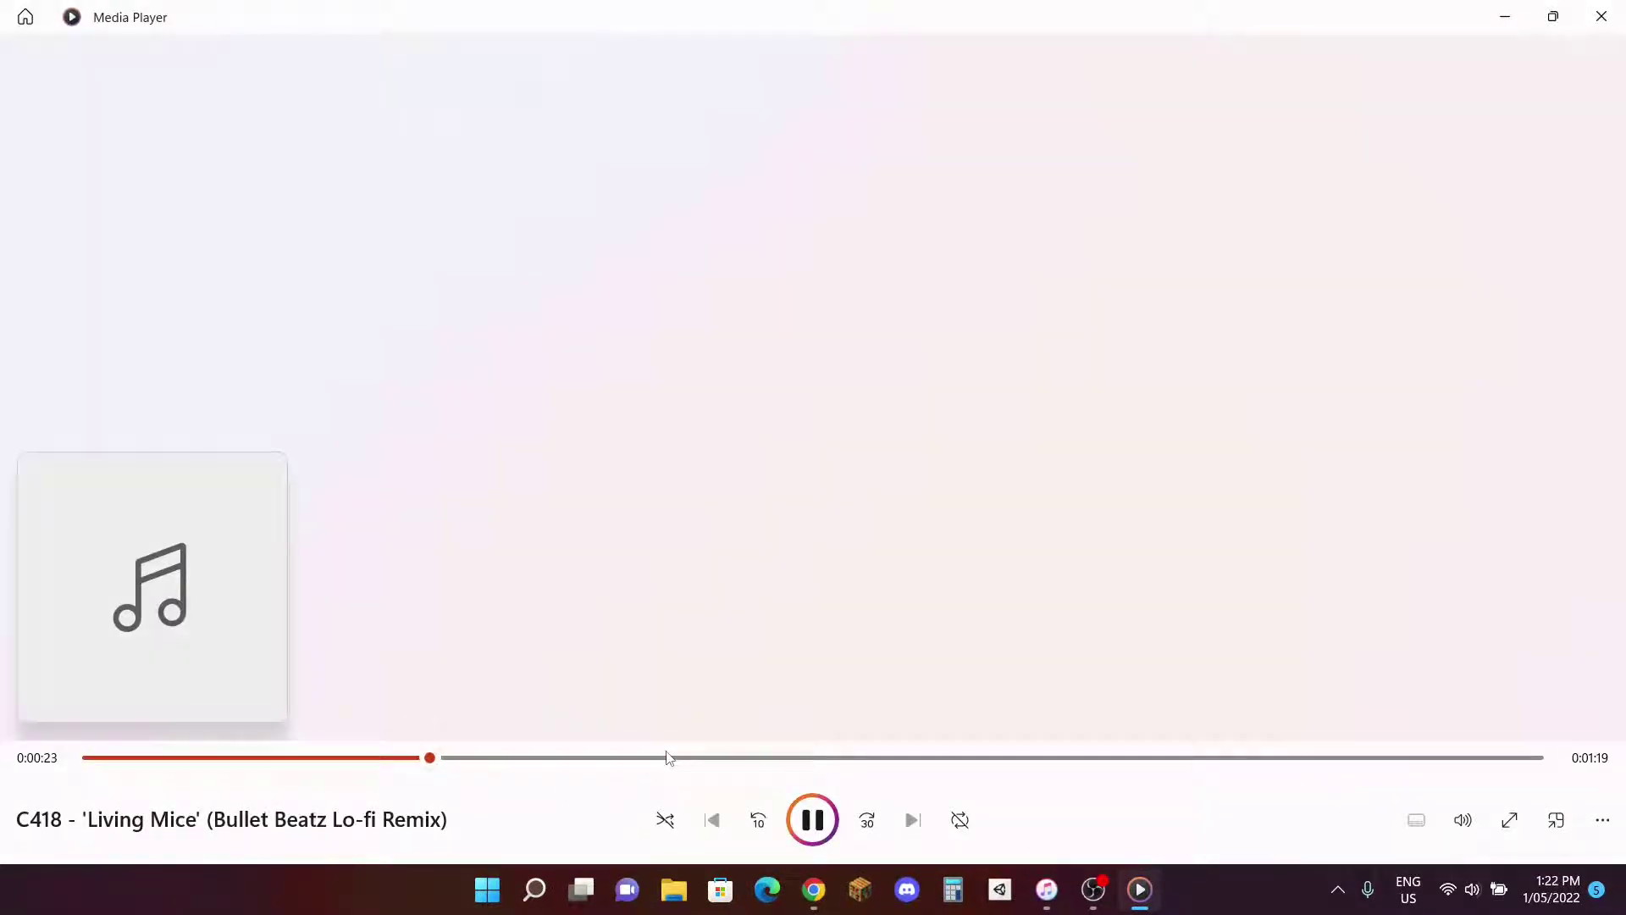
# Step: Sample several later points of the saved MP3 in Media Player and close the player
pyautogui.click(671, 757)
pyautogui.click(888, 757)
pyautogui.click(1205, 759)
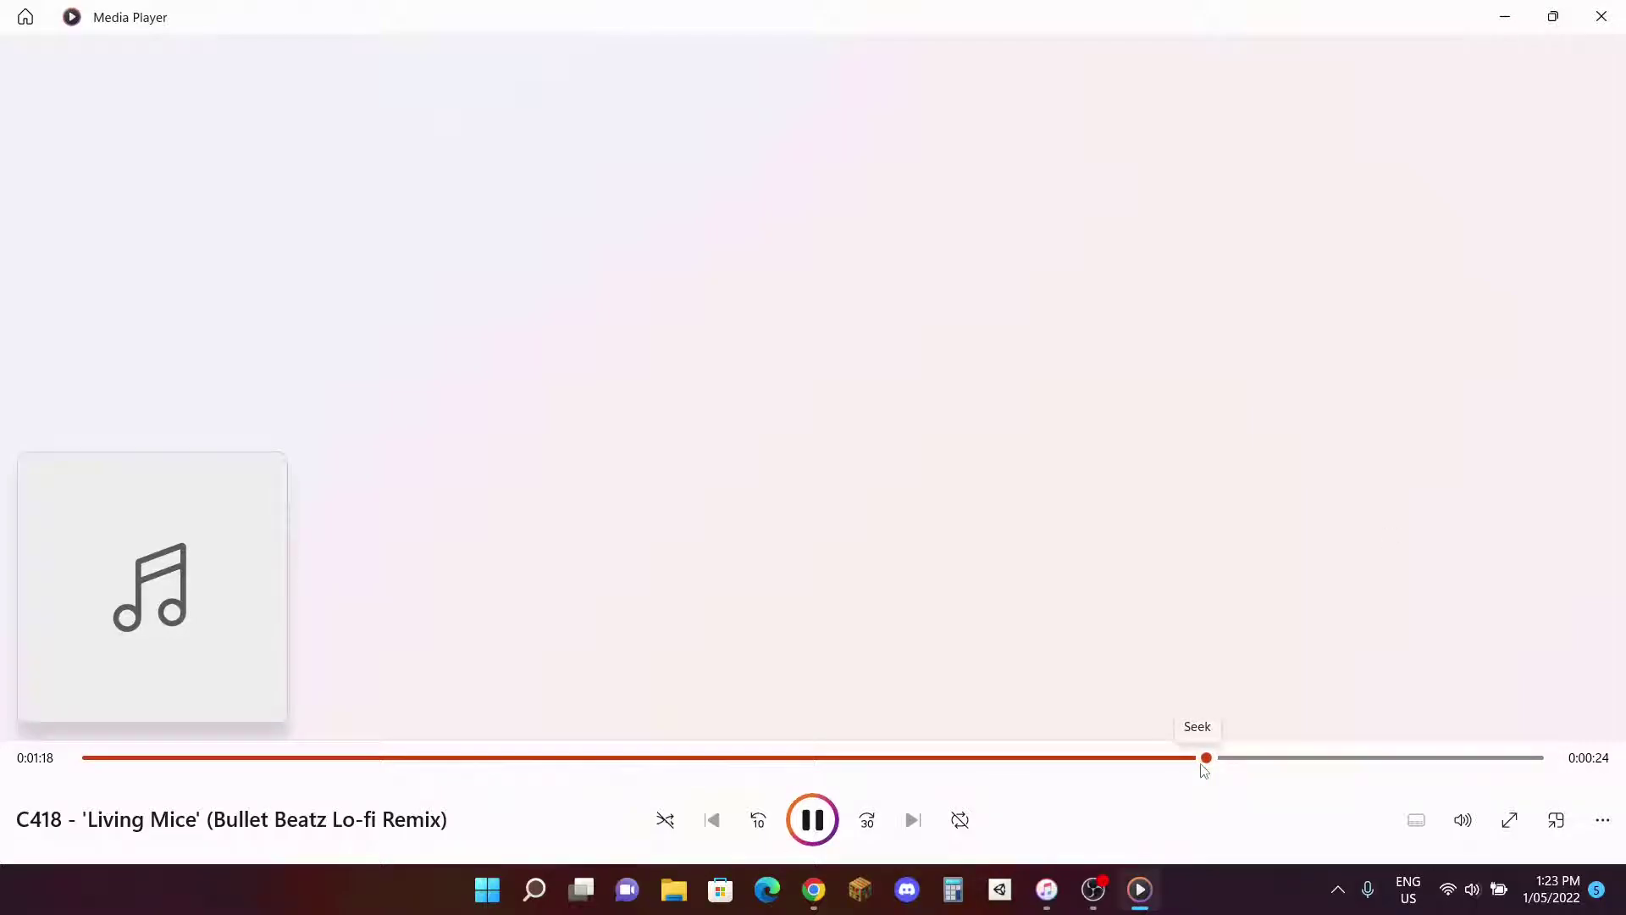
pyautogui.click(1602, 16)
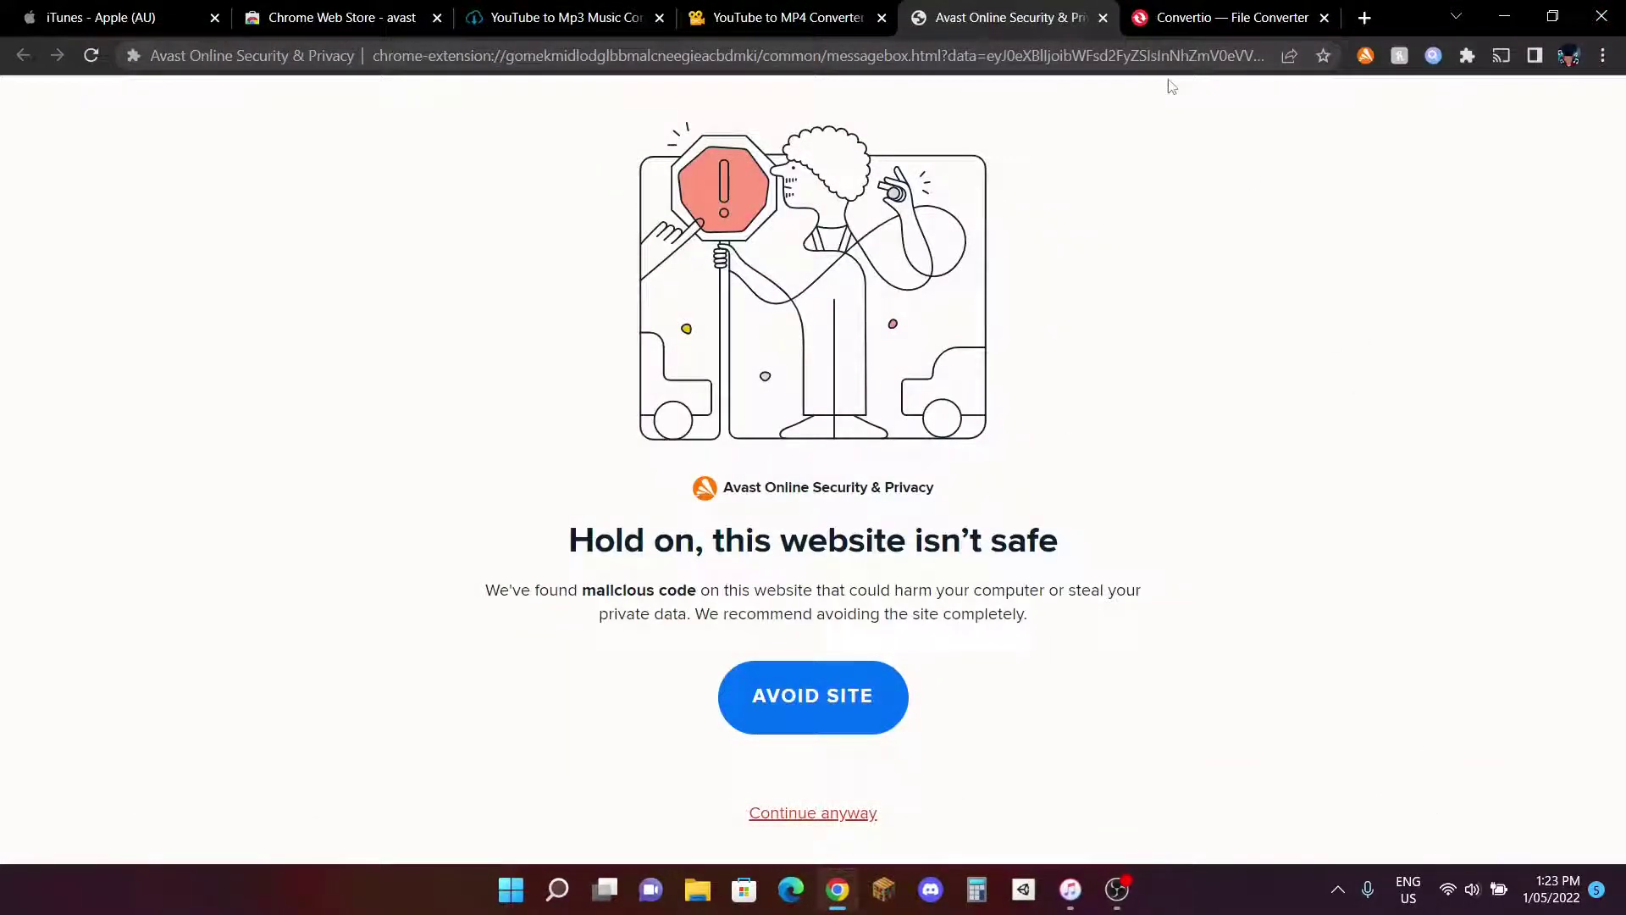
# Step: Close the Avast warning page and all other browser pages except the Convertio File Converter
pyautogui.click(1103, 18)
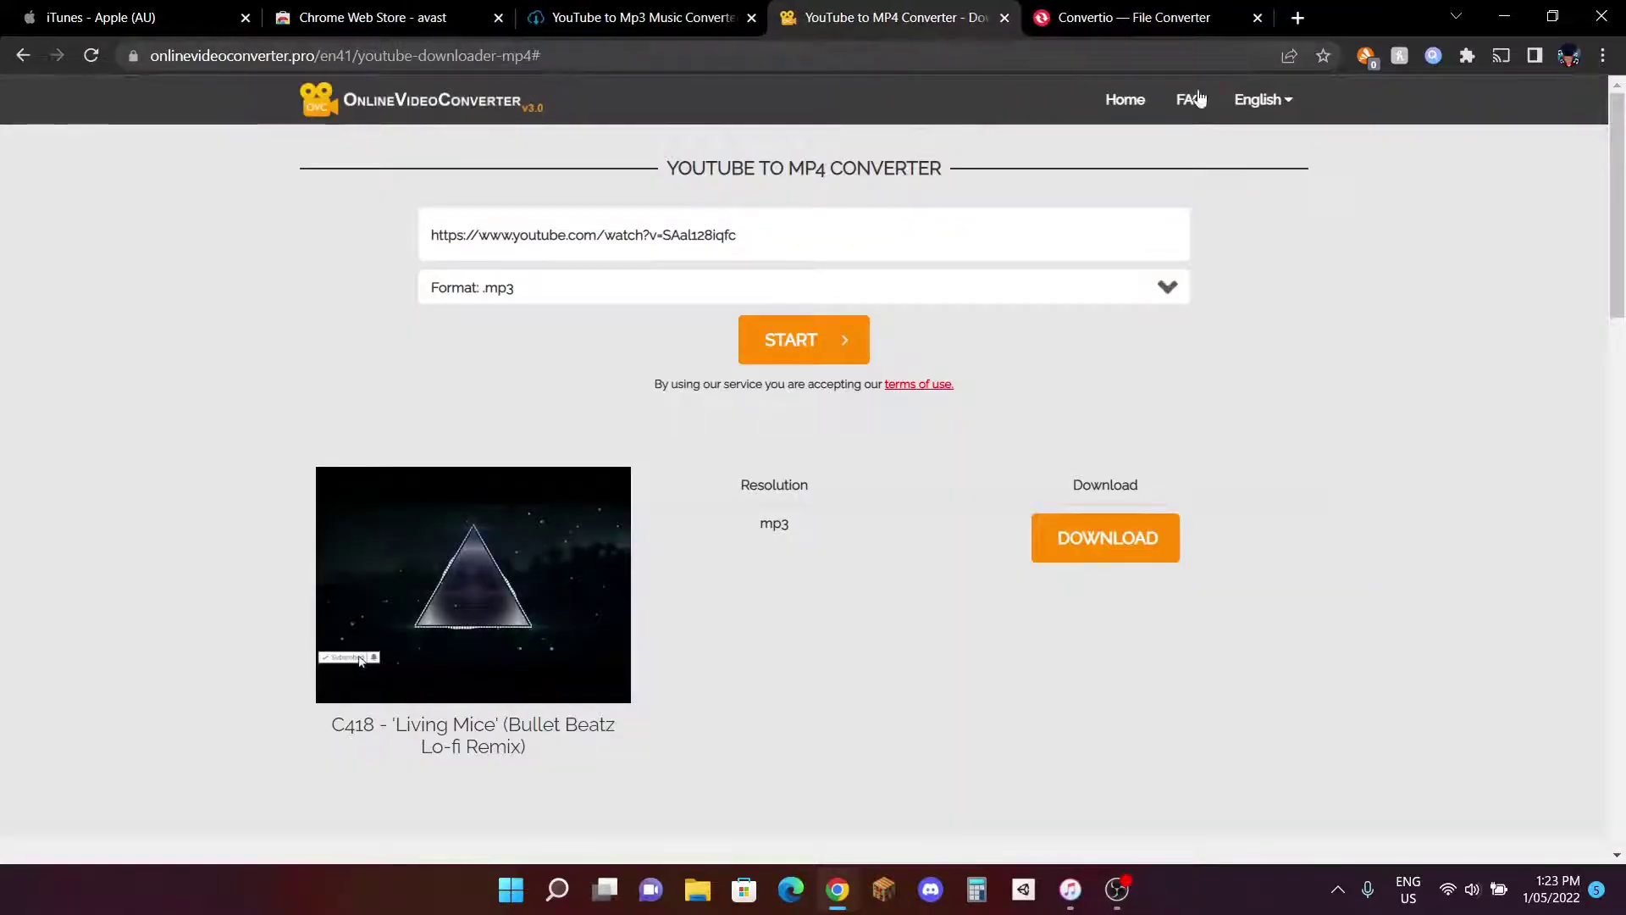
pyautogui.click(752, 18)
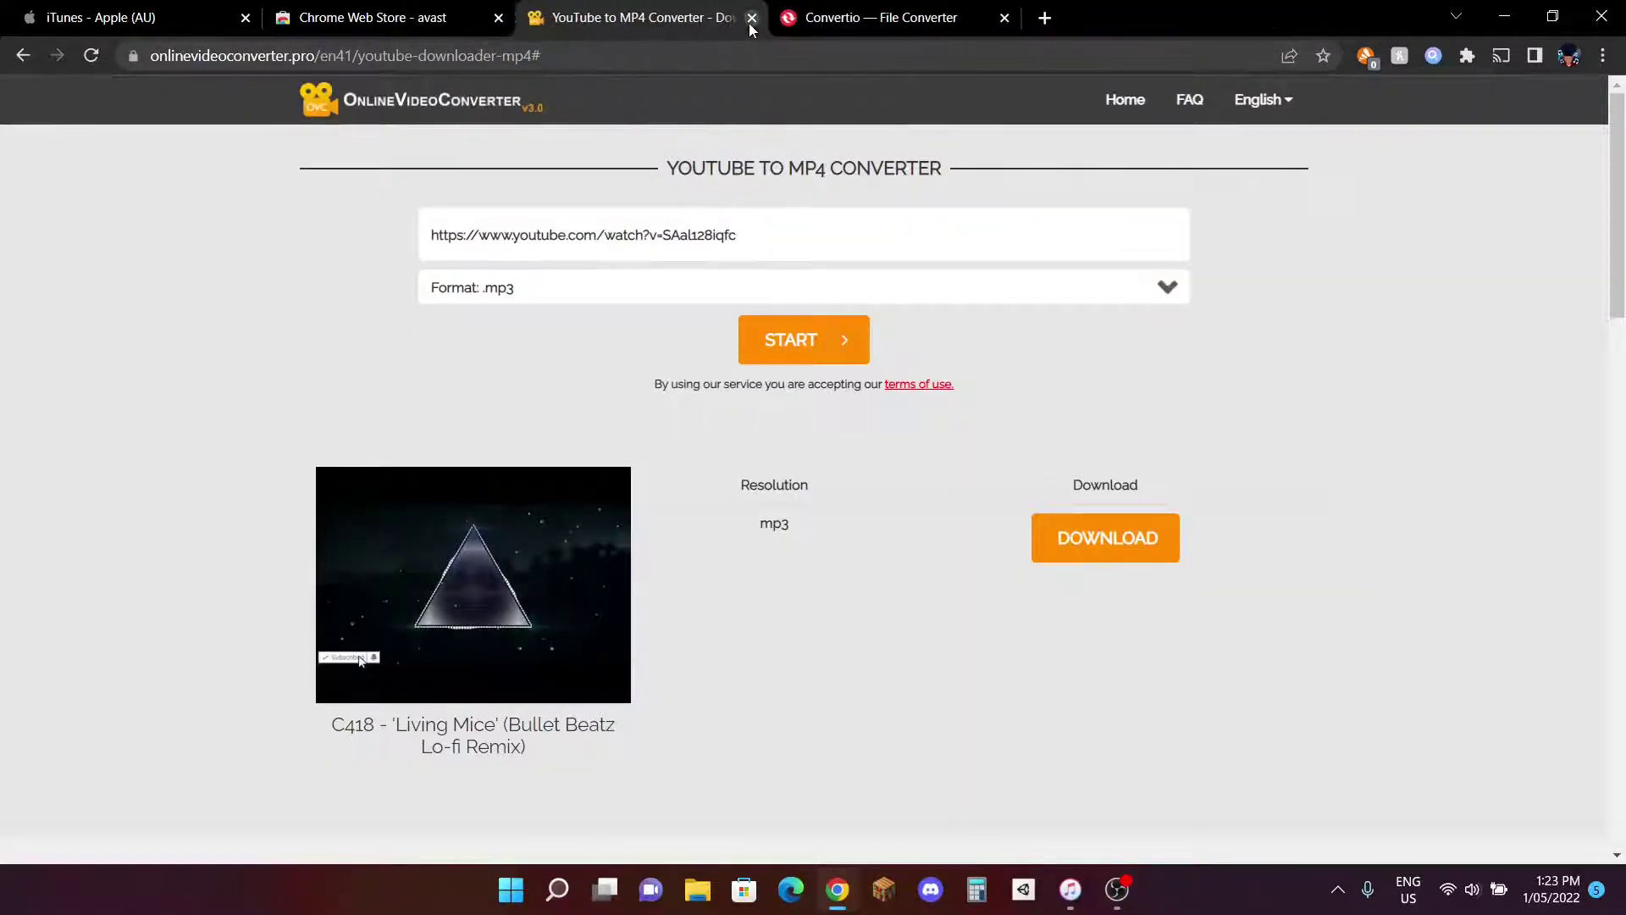
pyautogui.click(506, 27)
pyautogui.click(503, 23)
pyautogui.click(248, 21)
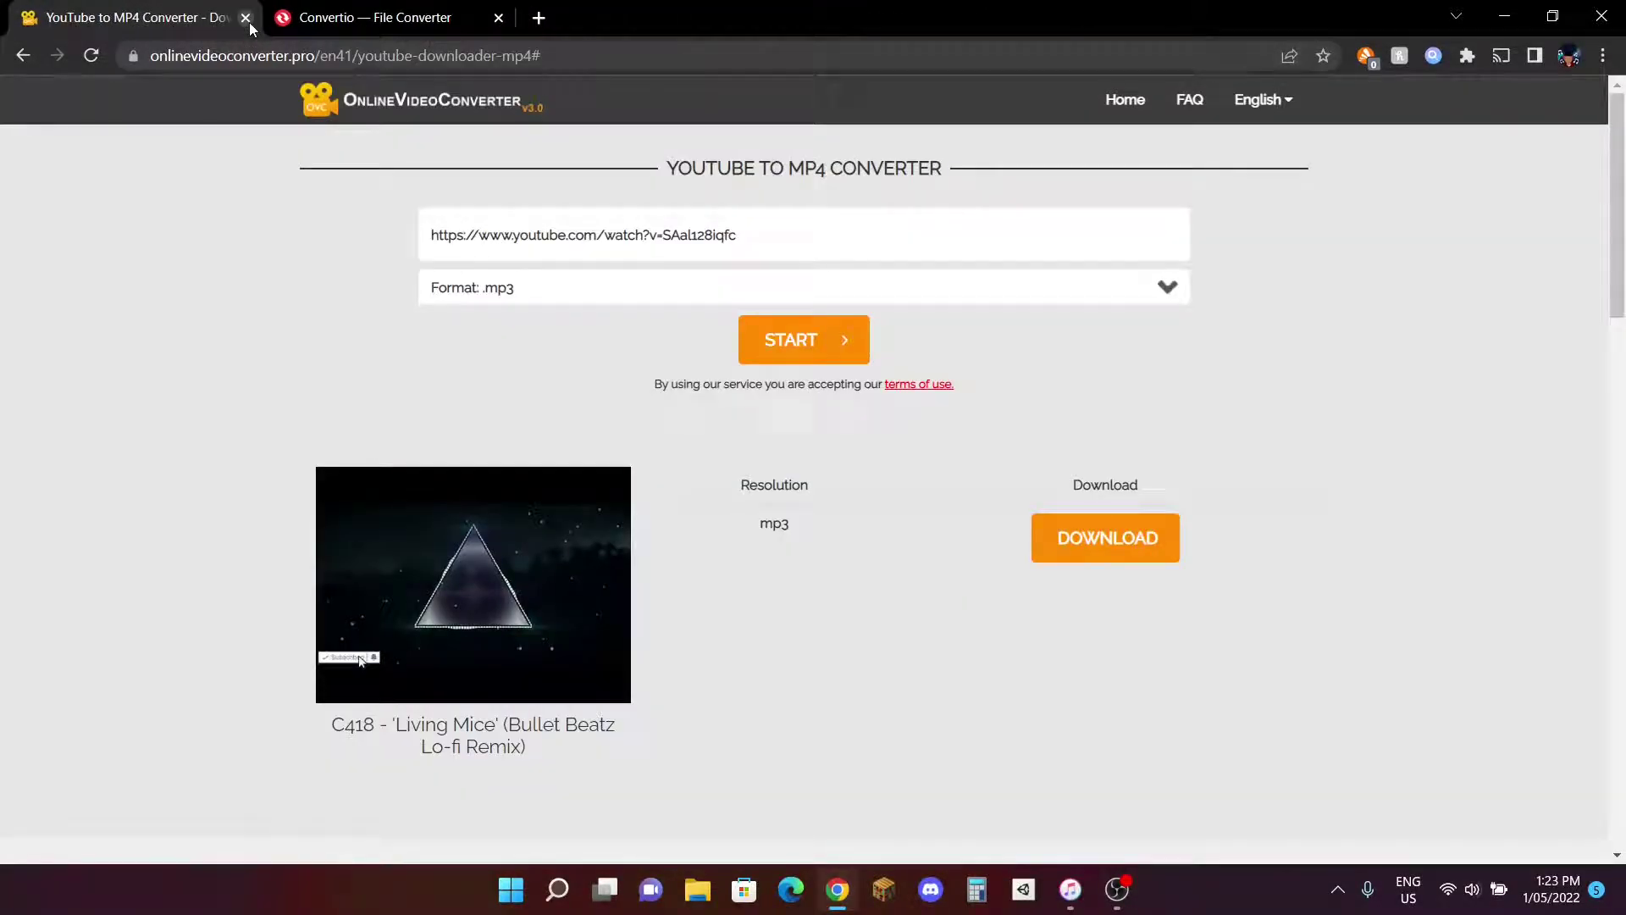
pyautogui.click(248, 22)
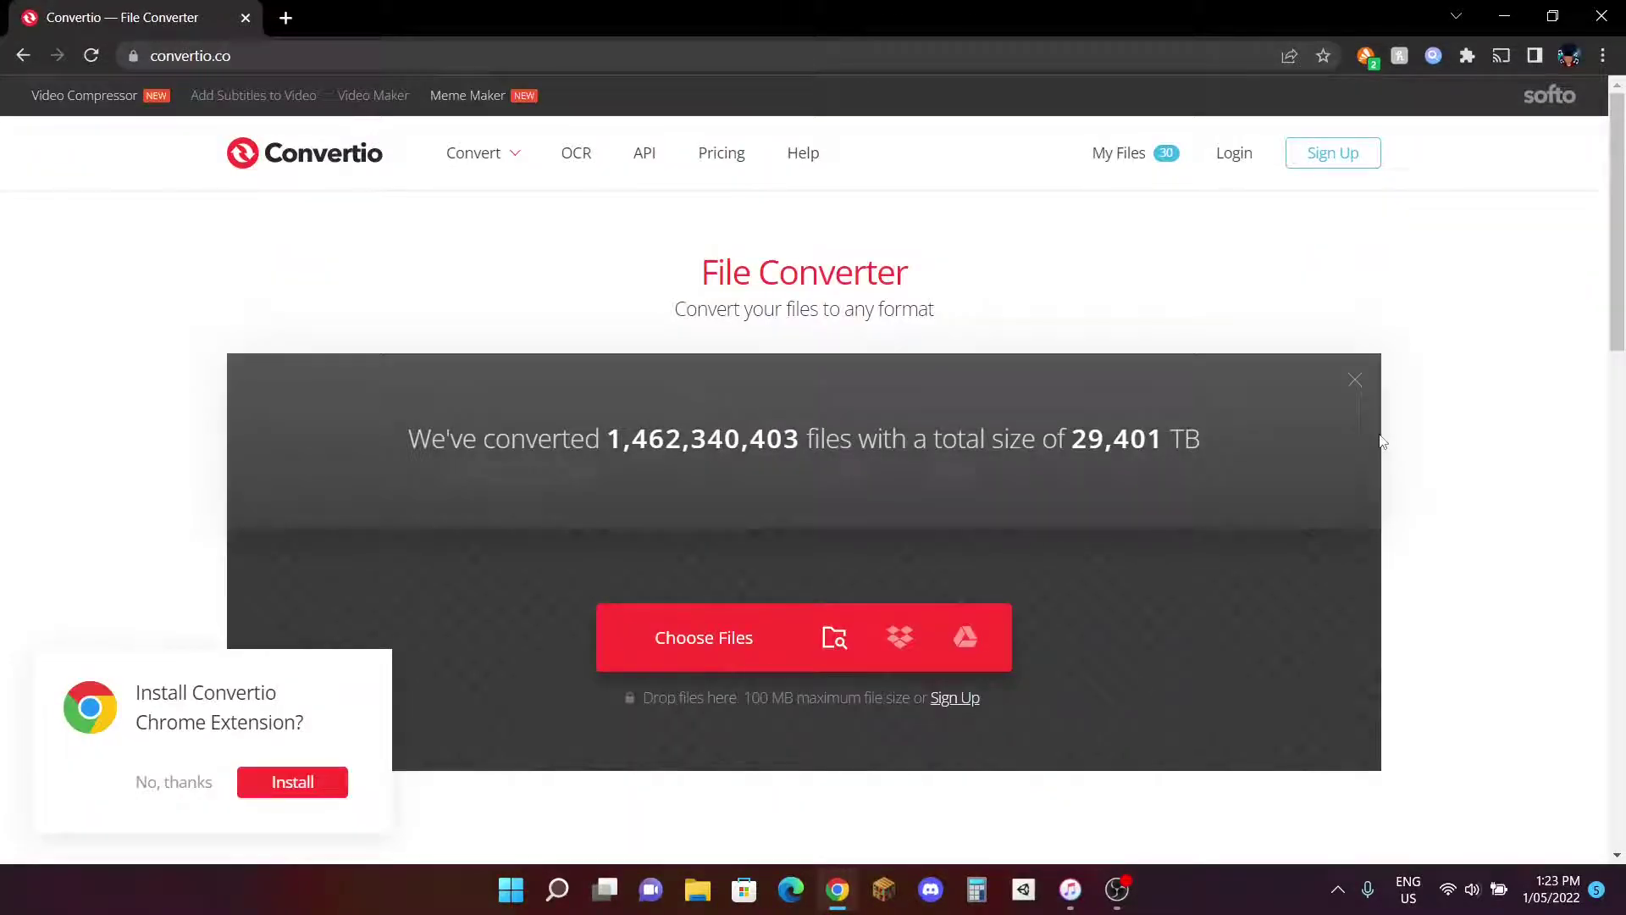
# Step: Decline the Convertio extension offer and add the C418 'Living Mice' remix MP3 from the Videos folder for conversion
pyautogui.click(159, 781)
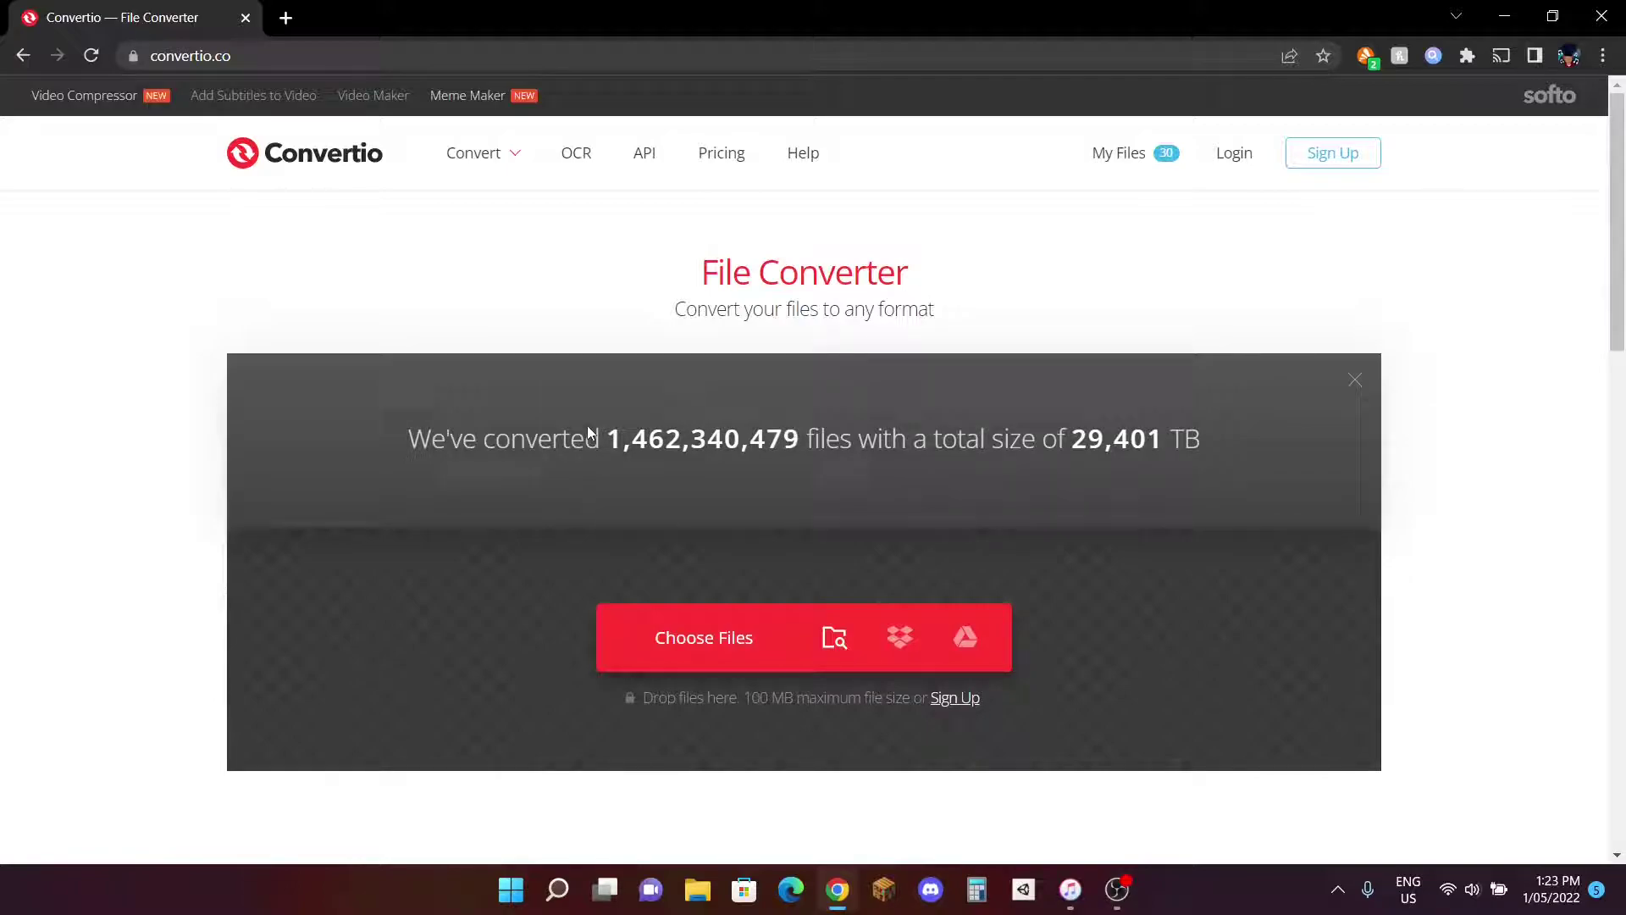
pyautogui.click(699, 641)
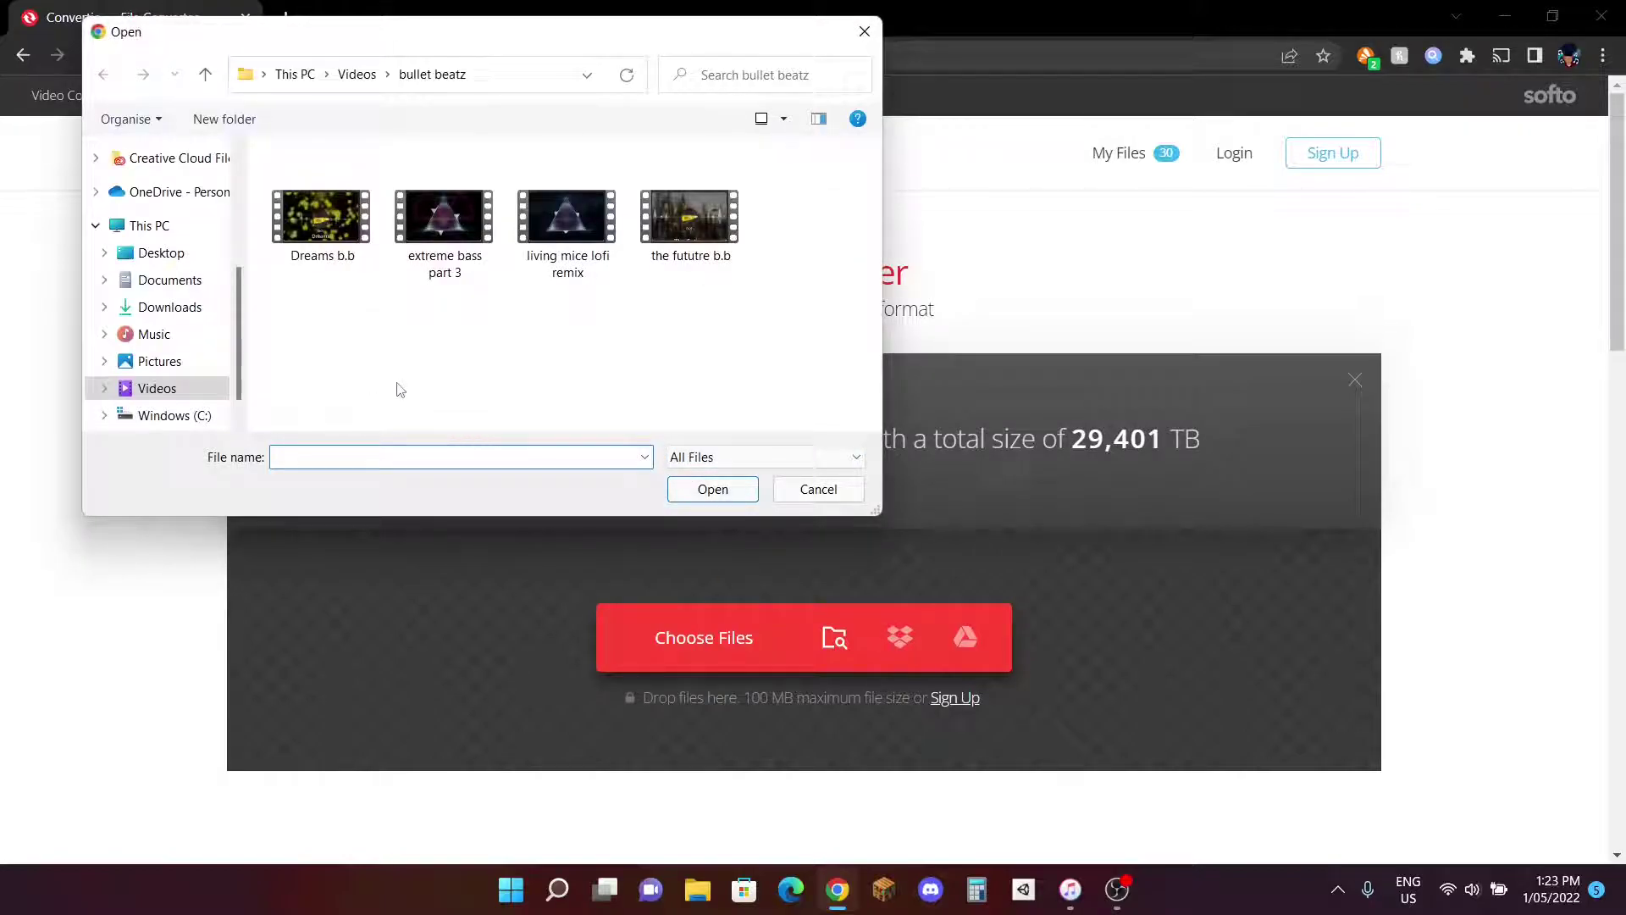
pyautogui.doubleClick(567, 222)
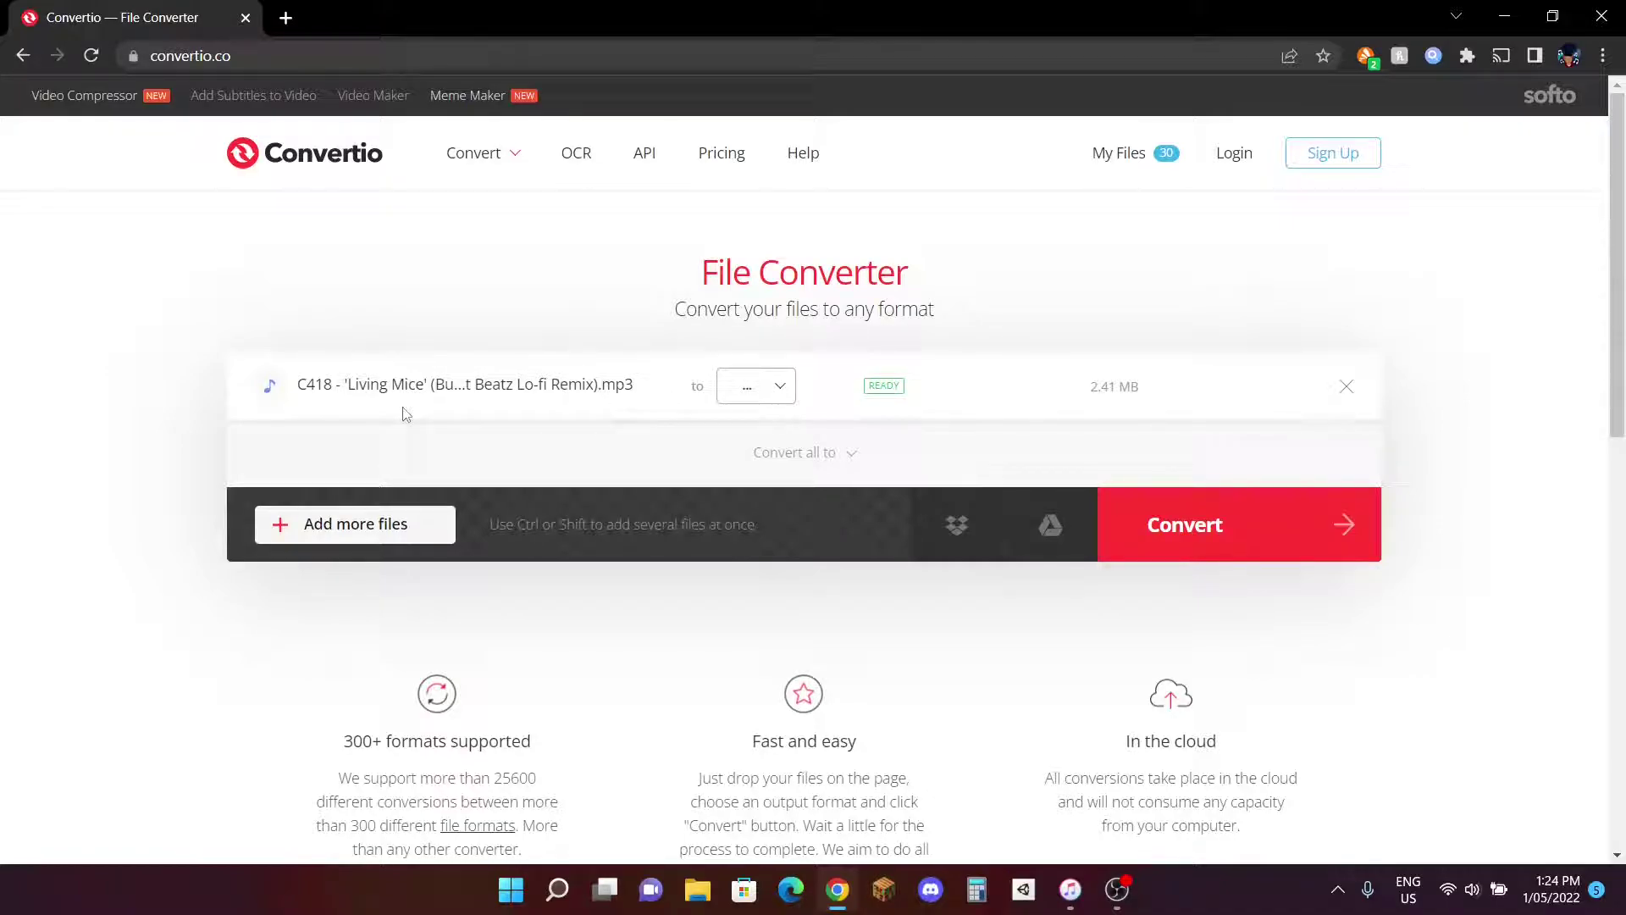
# Step: Set the output format to M4A and convert the file
pyautogui.click(747, 398)
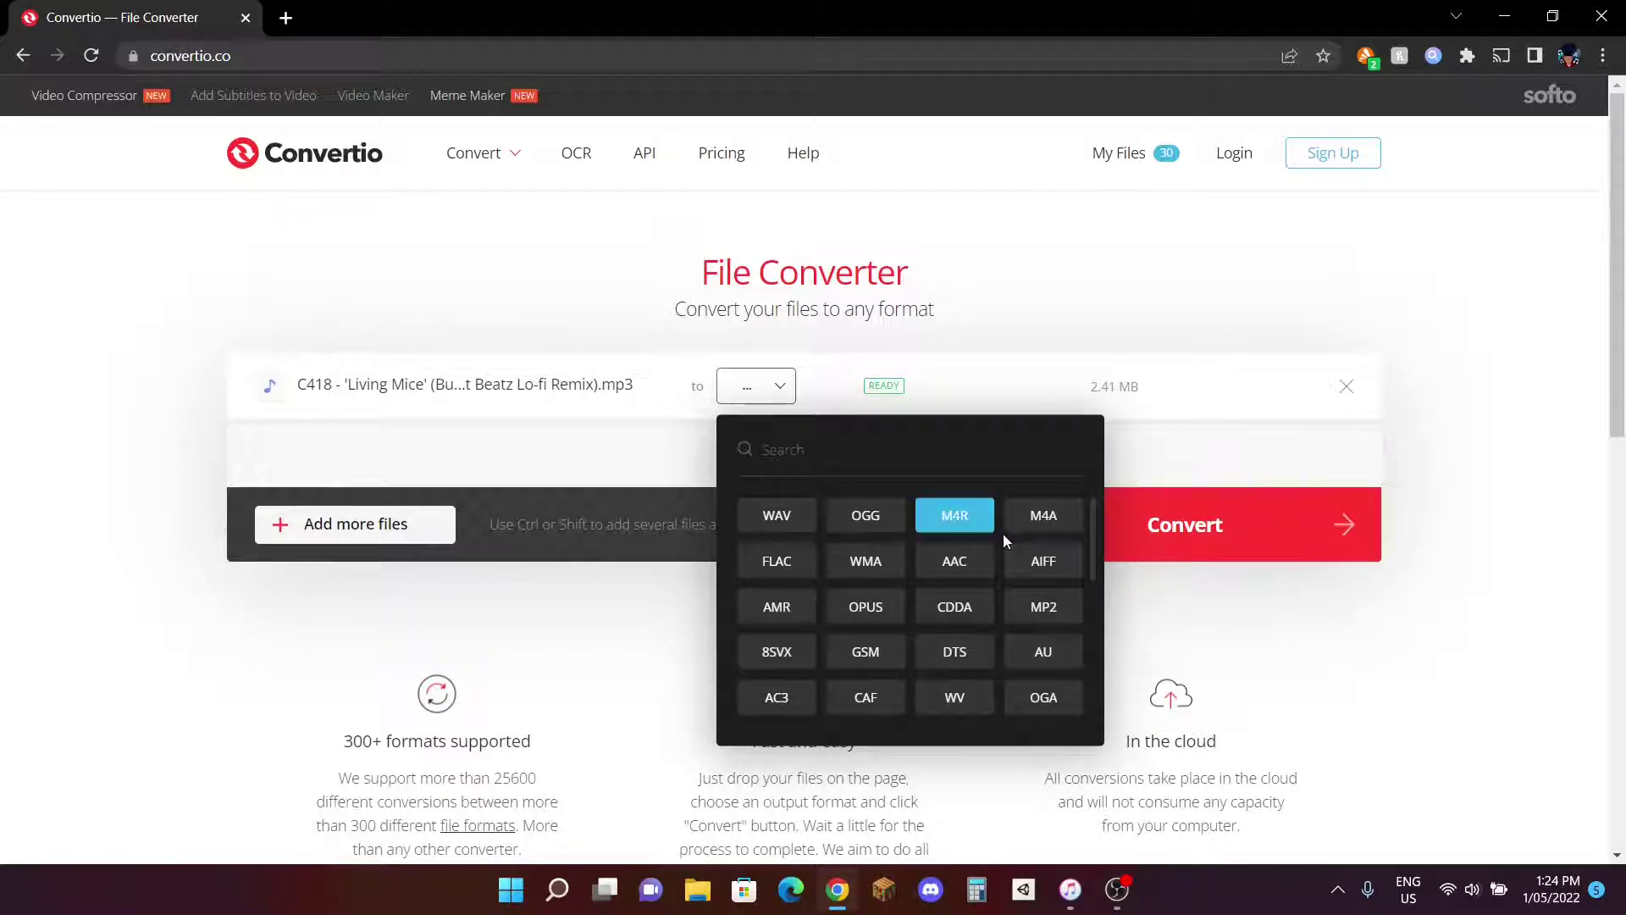
pyautogui.click(1053, 523)
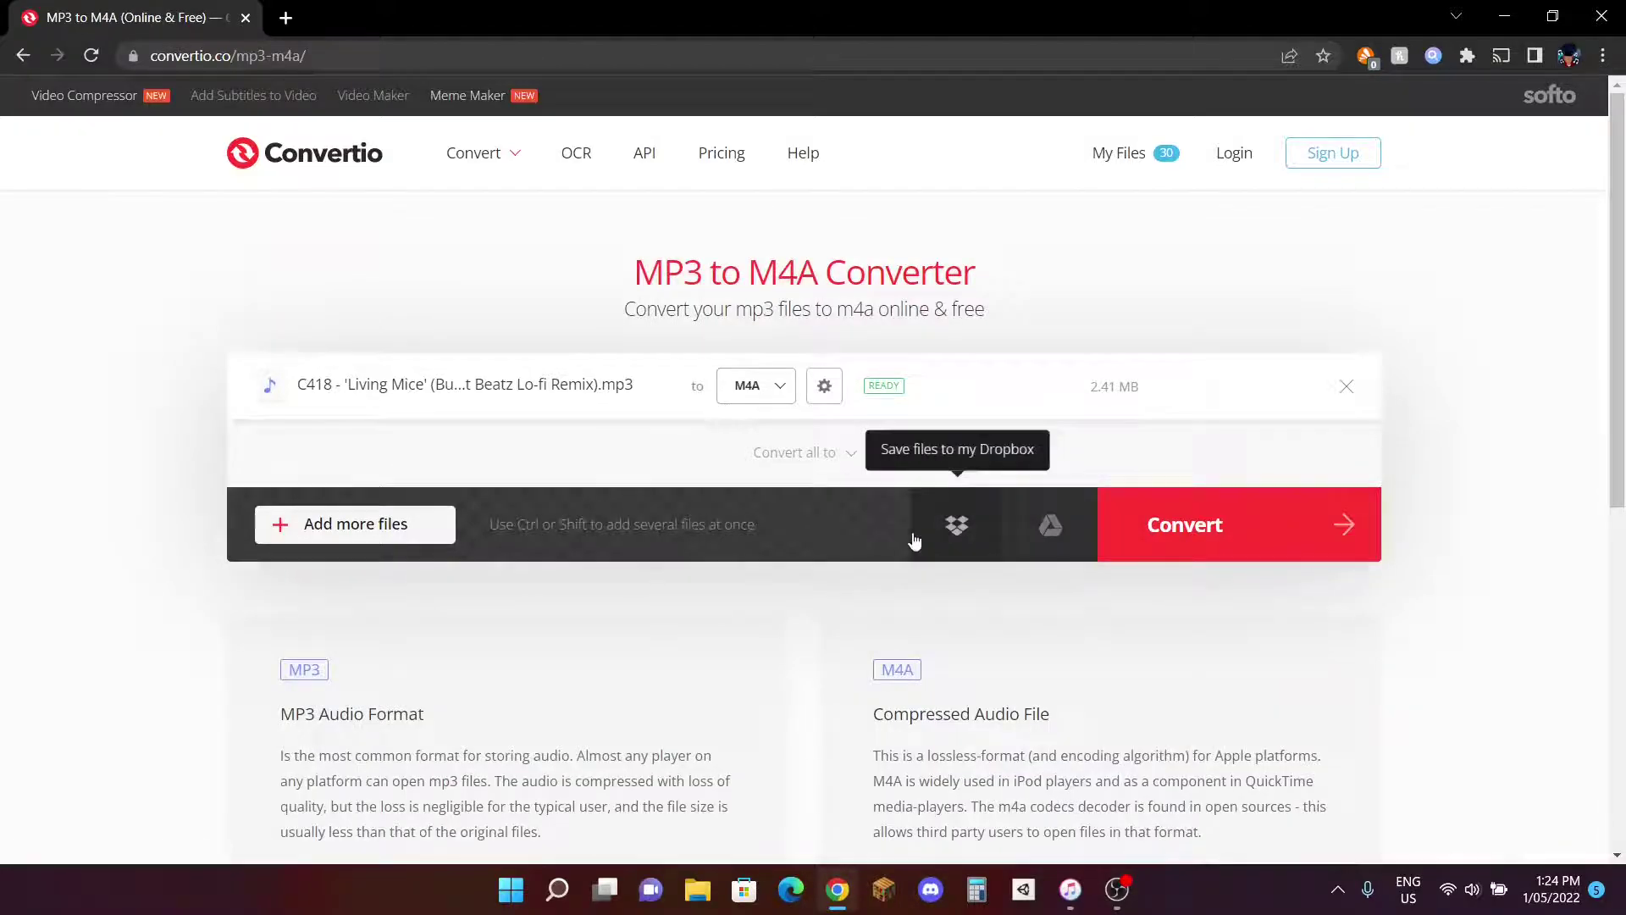
pyautogui.click(1213, 527)
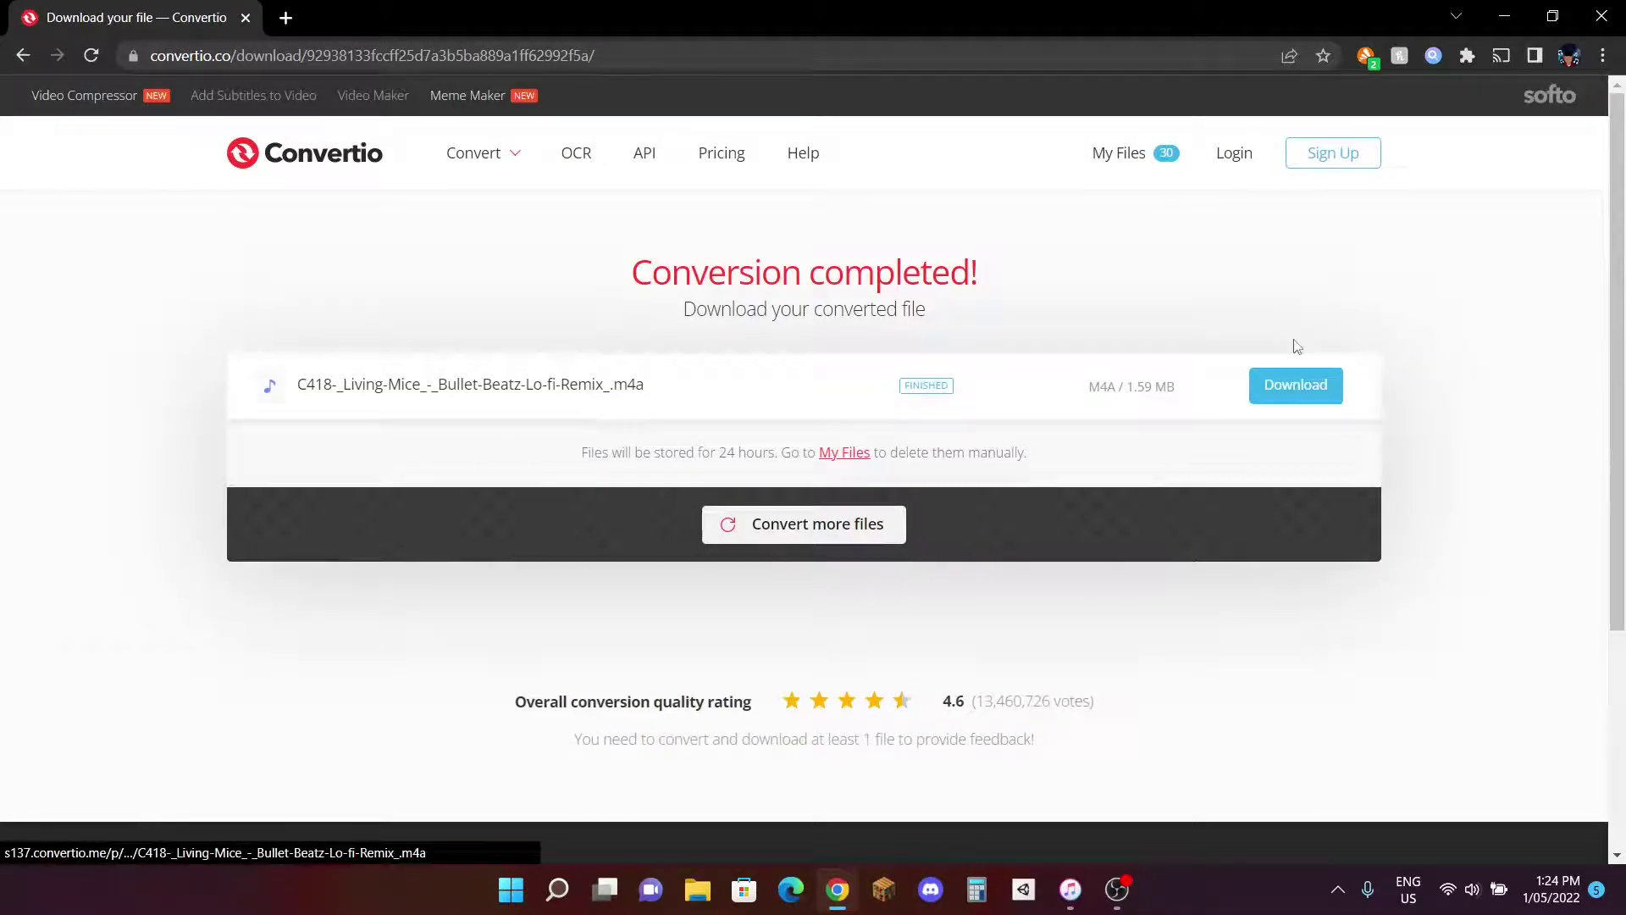
# Step: Download the converted M4A file and save it in the Downloads folder as "living mice remix"
pyautogui.click(1280, 397)
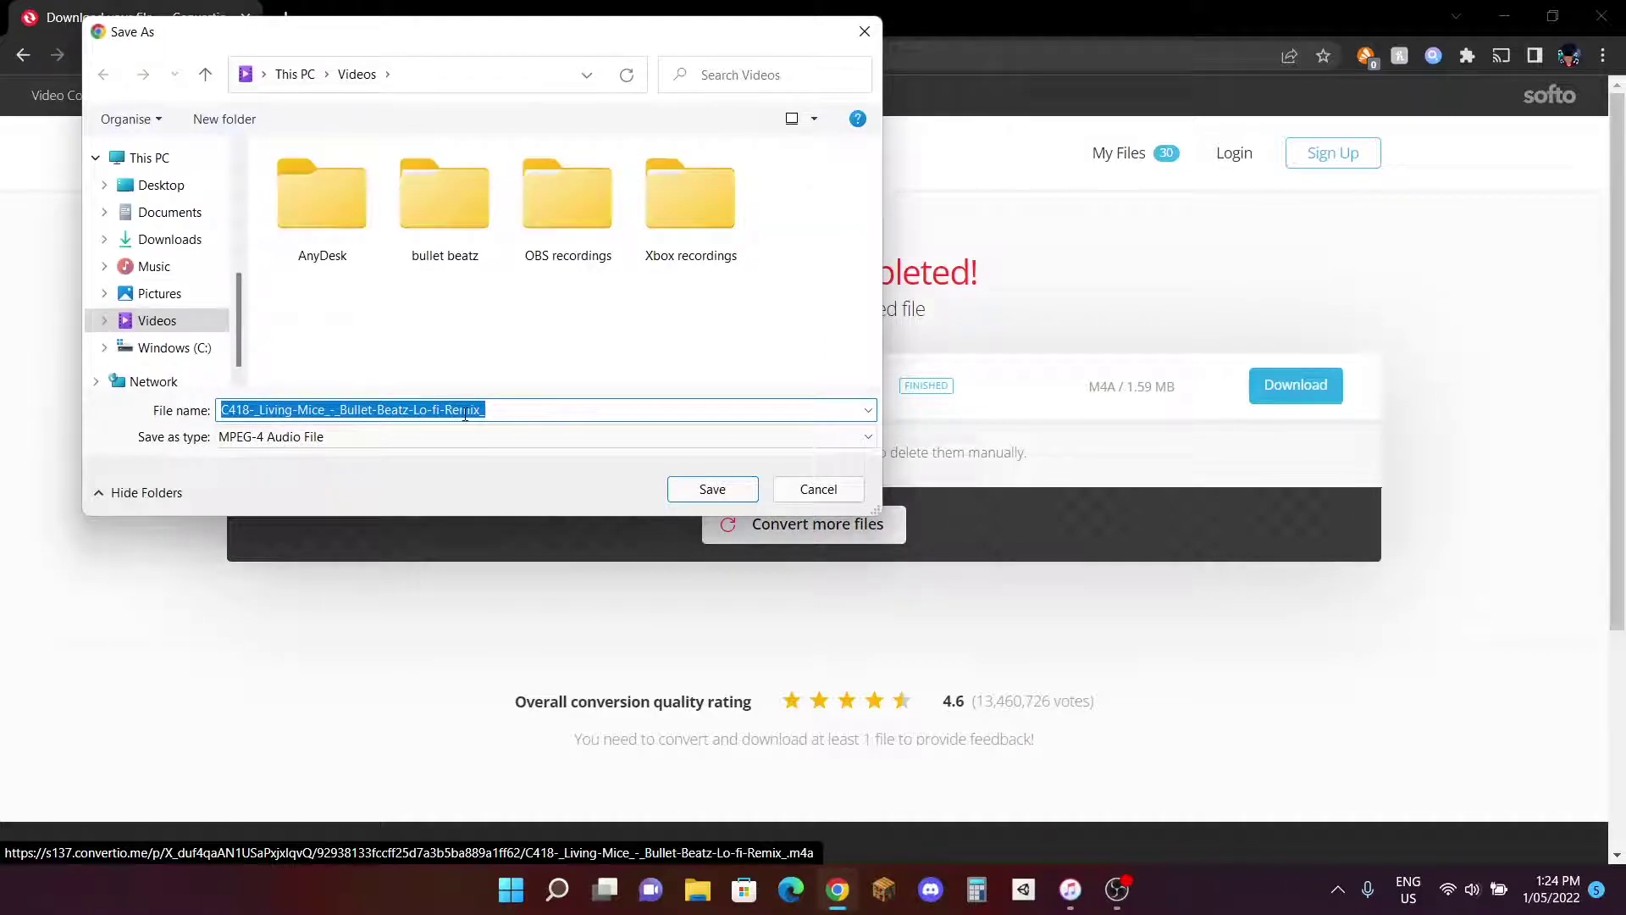
pyautogui.press('BackSpace')
pyautogui.write('licing')
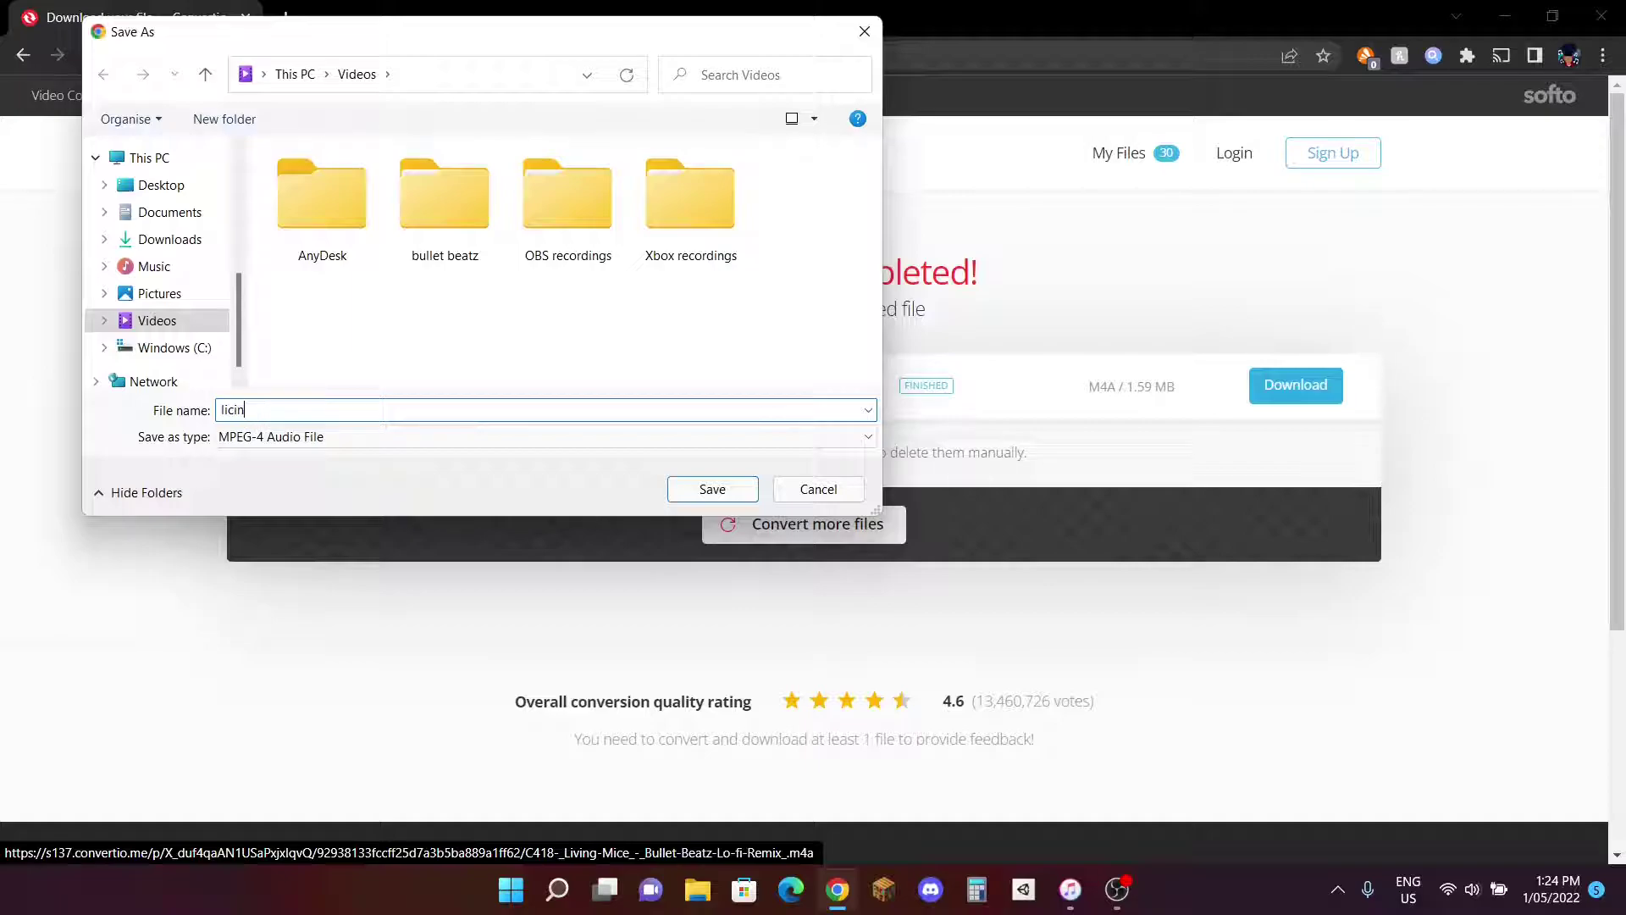
pyautogui.press('BackSpace')
pyautogui.press('BackSpace')
pyautogui.write('ving mice remix')
pyautogui.click(141, 251)
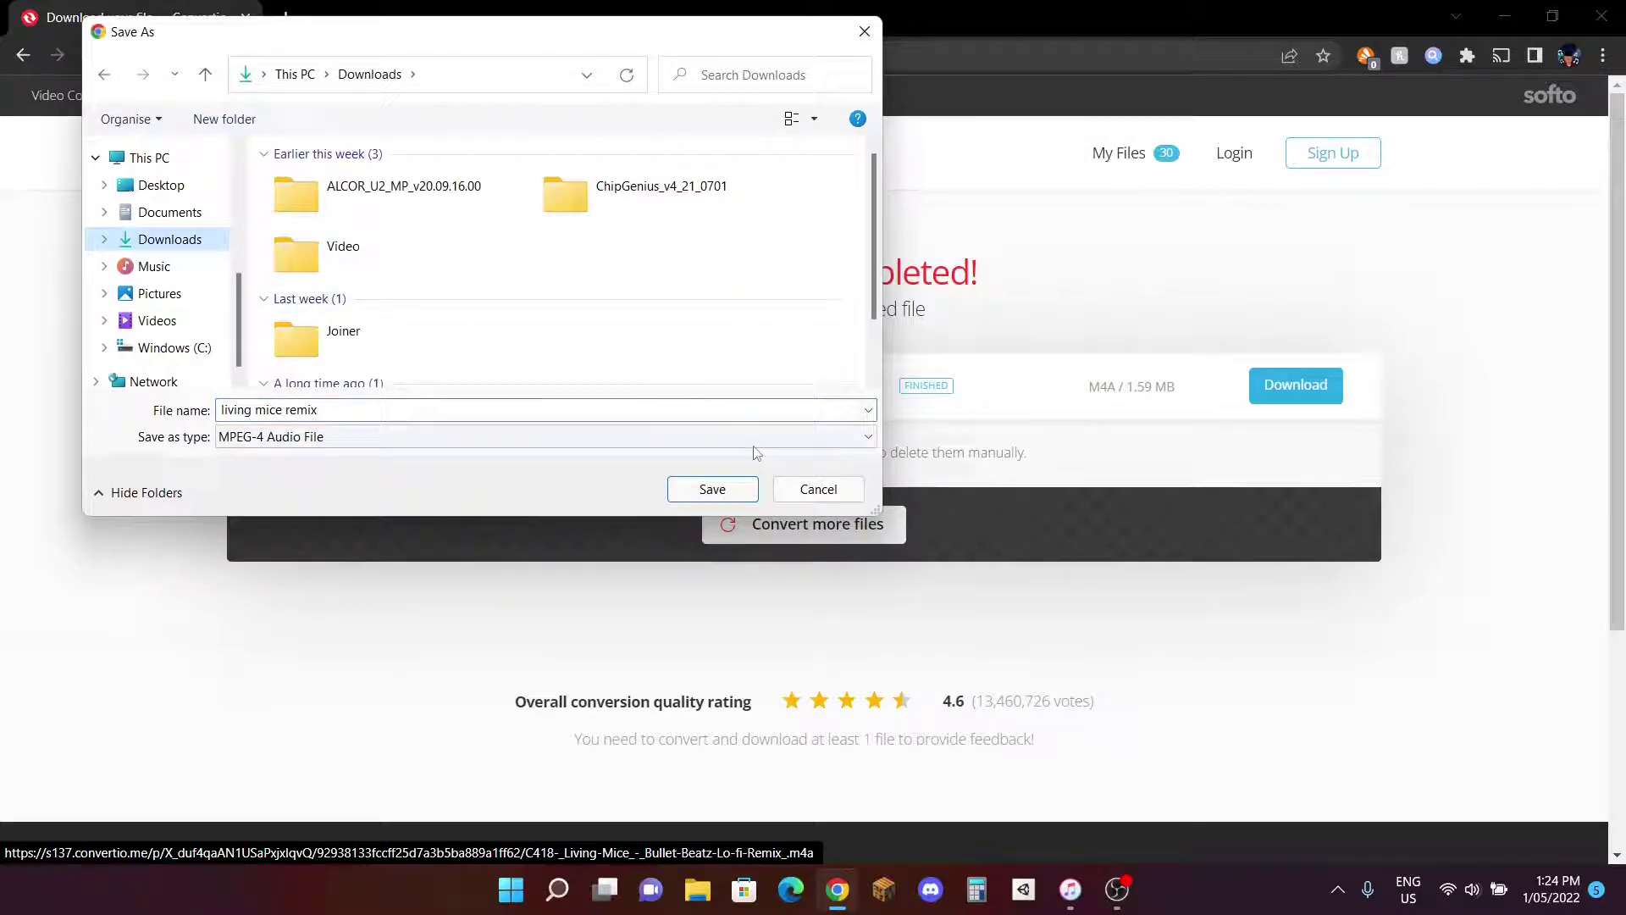
pyautogui.click(713, 489)
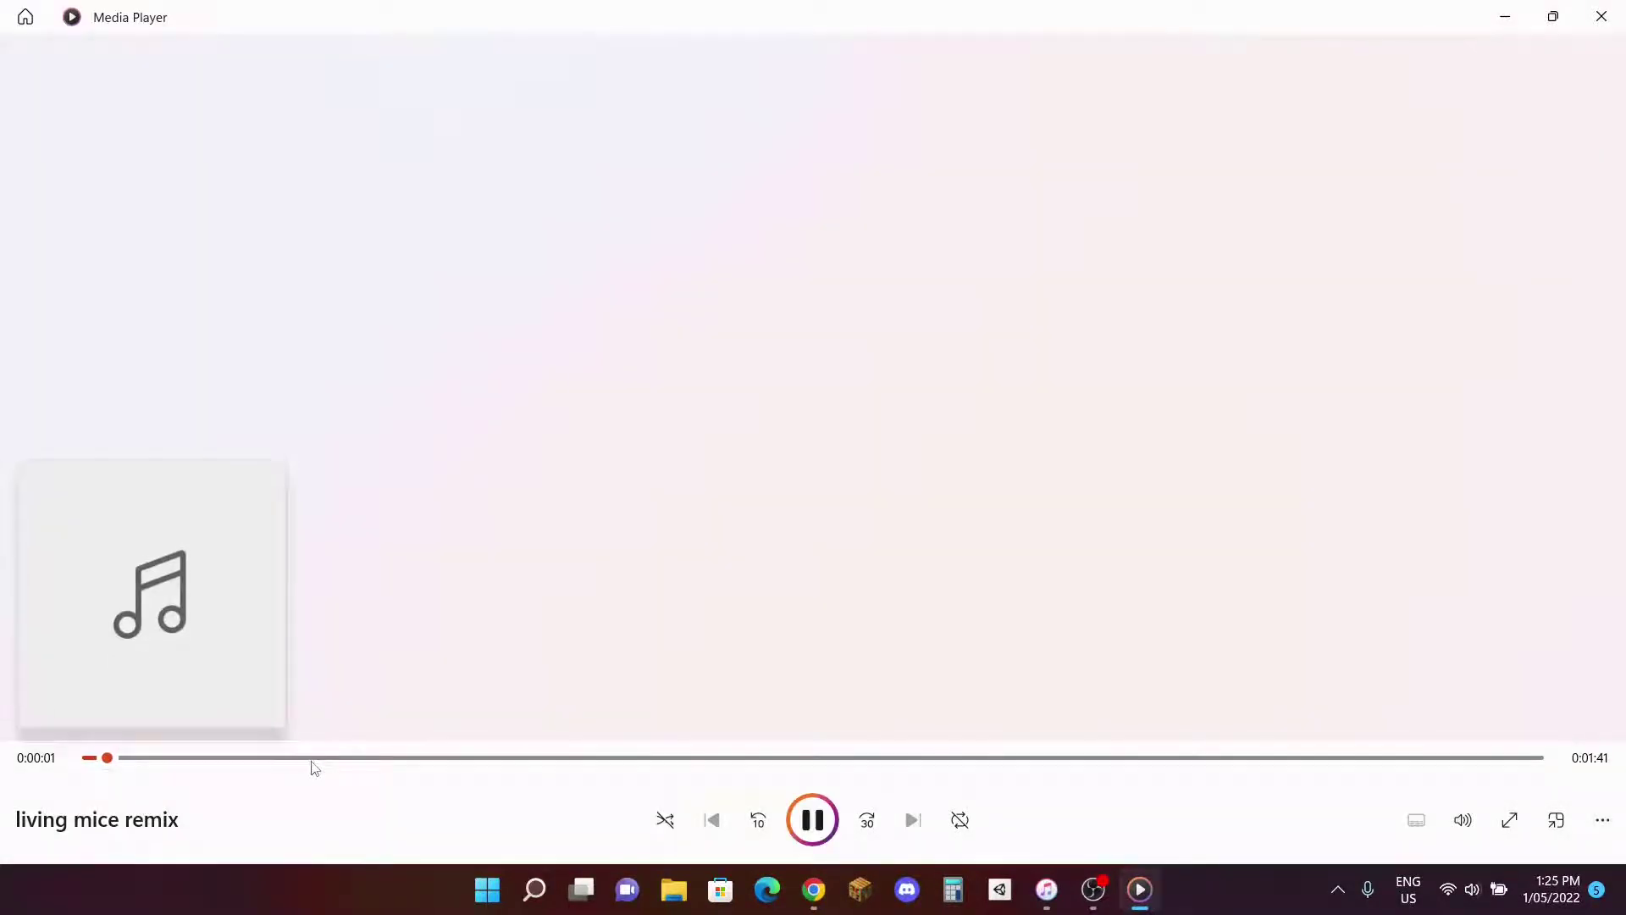
# Step: Sample the "living mice remix" file in Media Player, and close the player and the browser
pyautogui.moveTo(309, 762); pyautogui.dragTo(660, 765)
pyautogui.click(1601, 16)
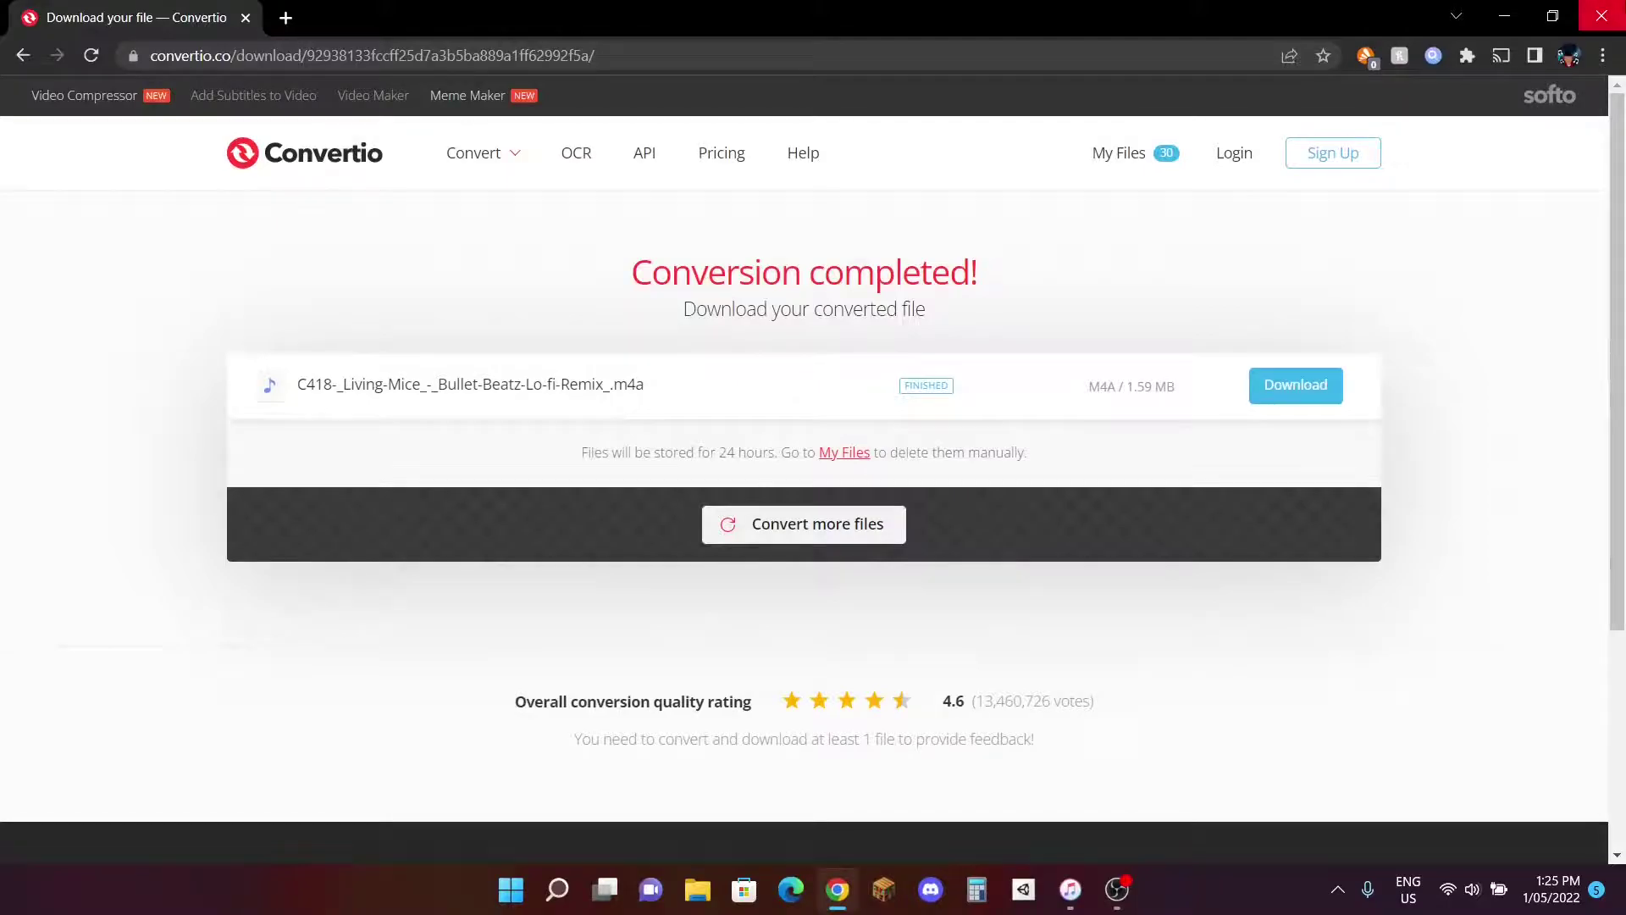
pyautogui.click(1601, 16)
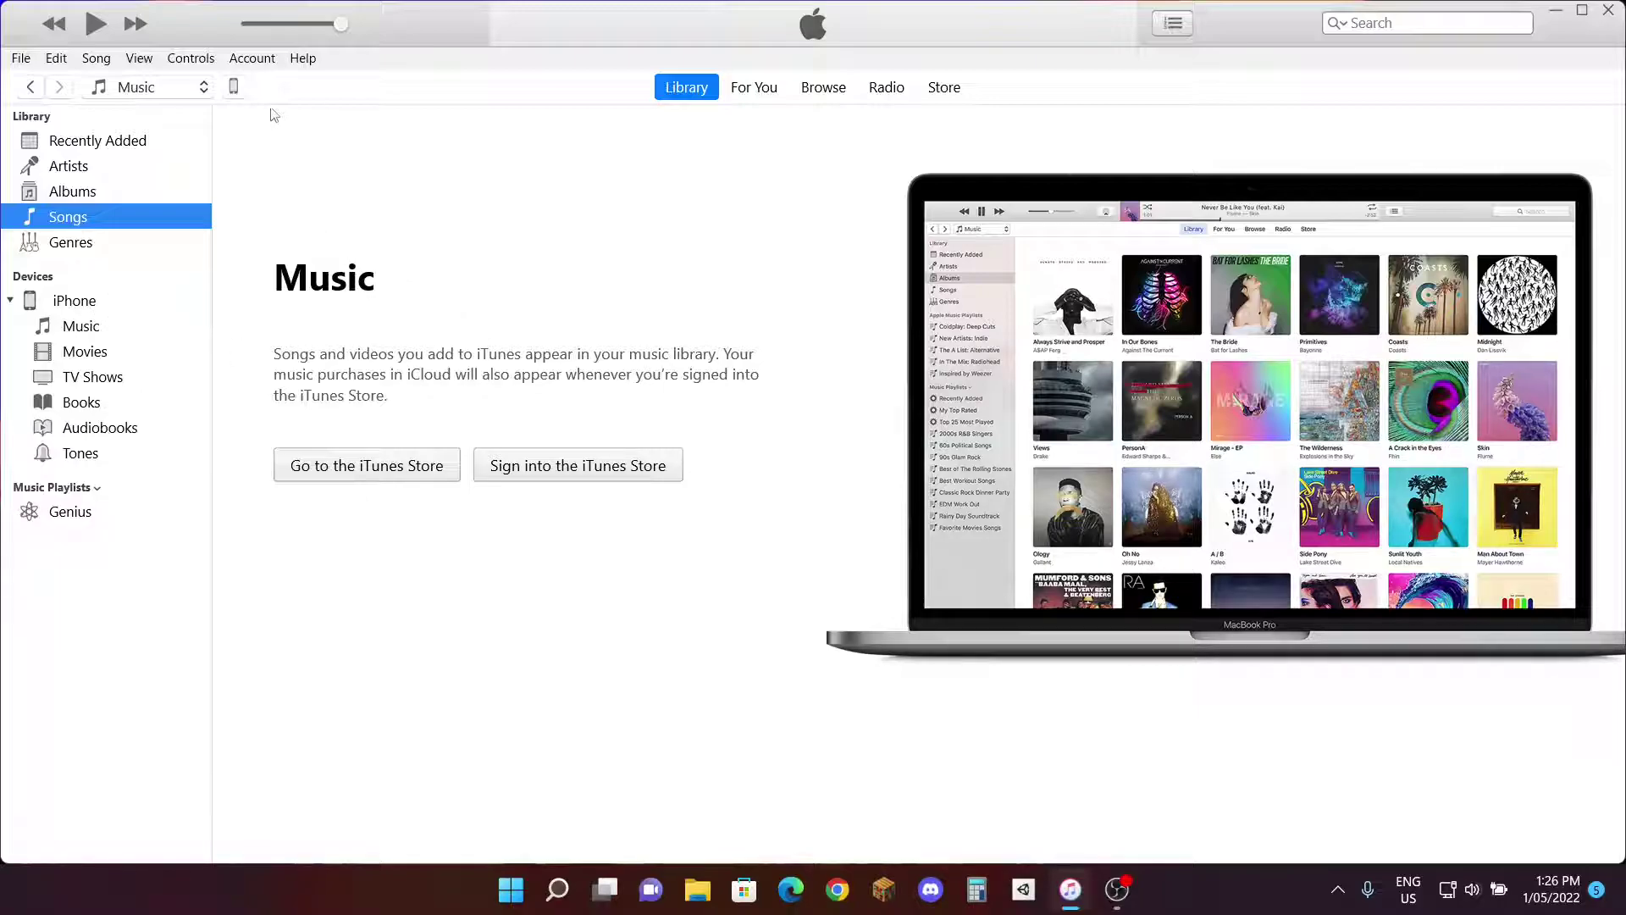
# Step: Check the iPhone's "Manually manage music and videos" option in iTunes, cancel turning it off, and return to the music library
pyautogui.click(234, 86)
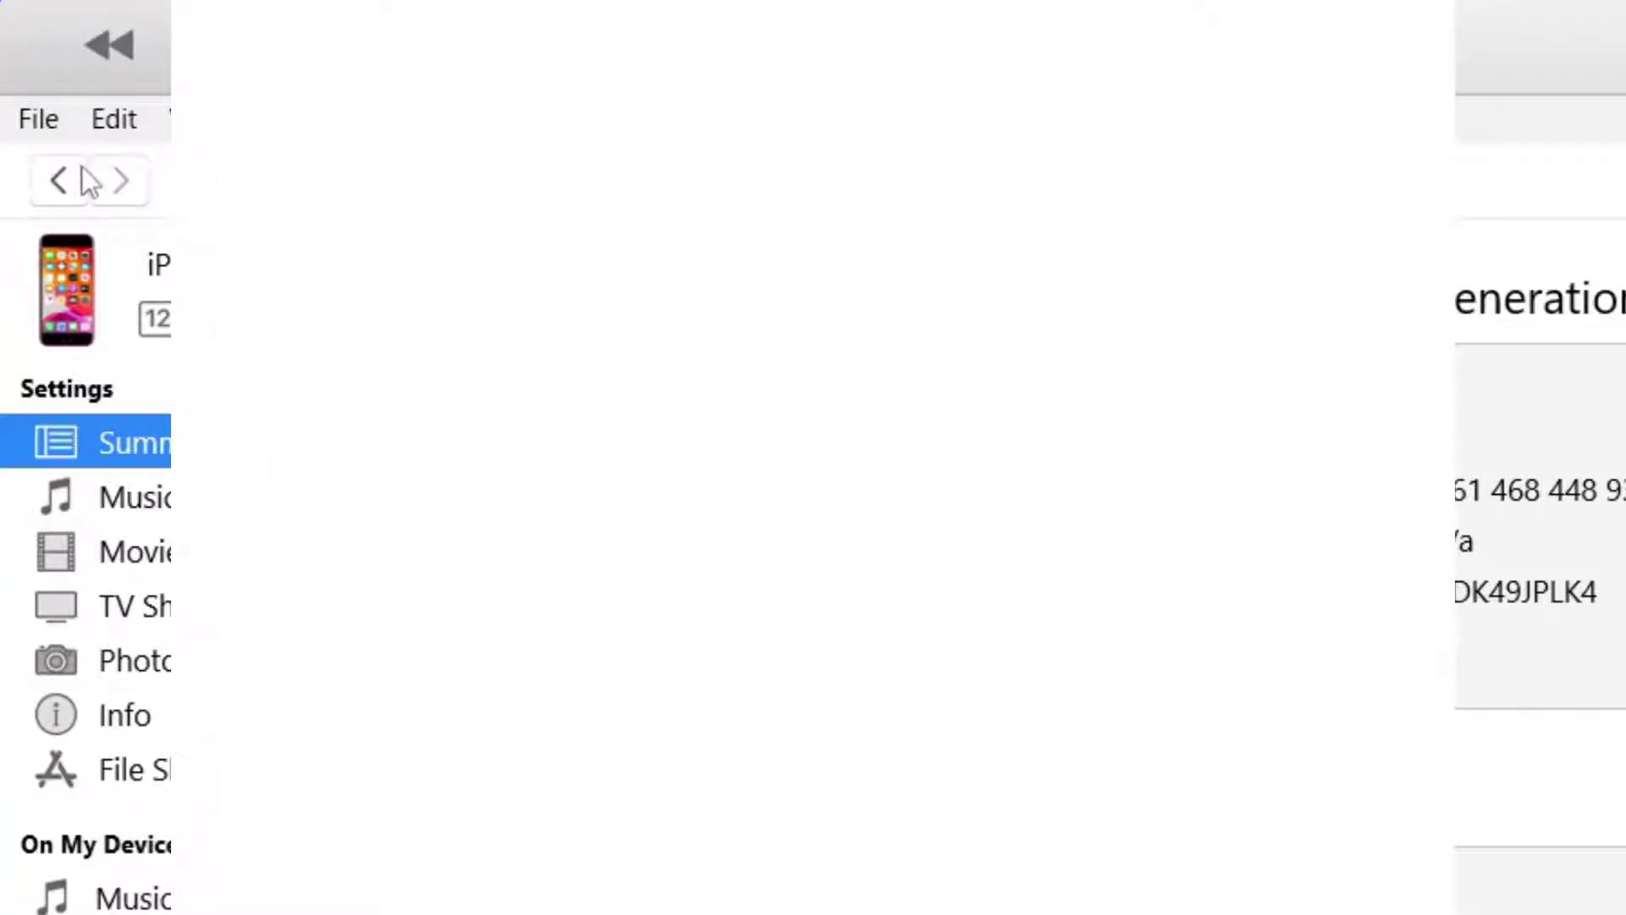
pyautogui.click(81, 174)
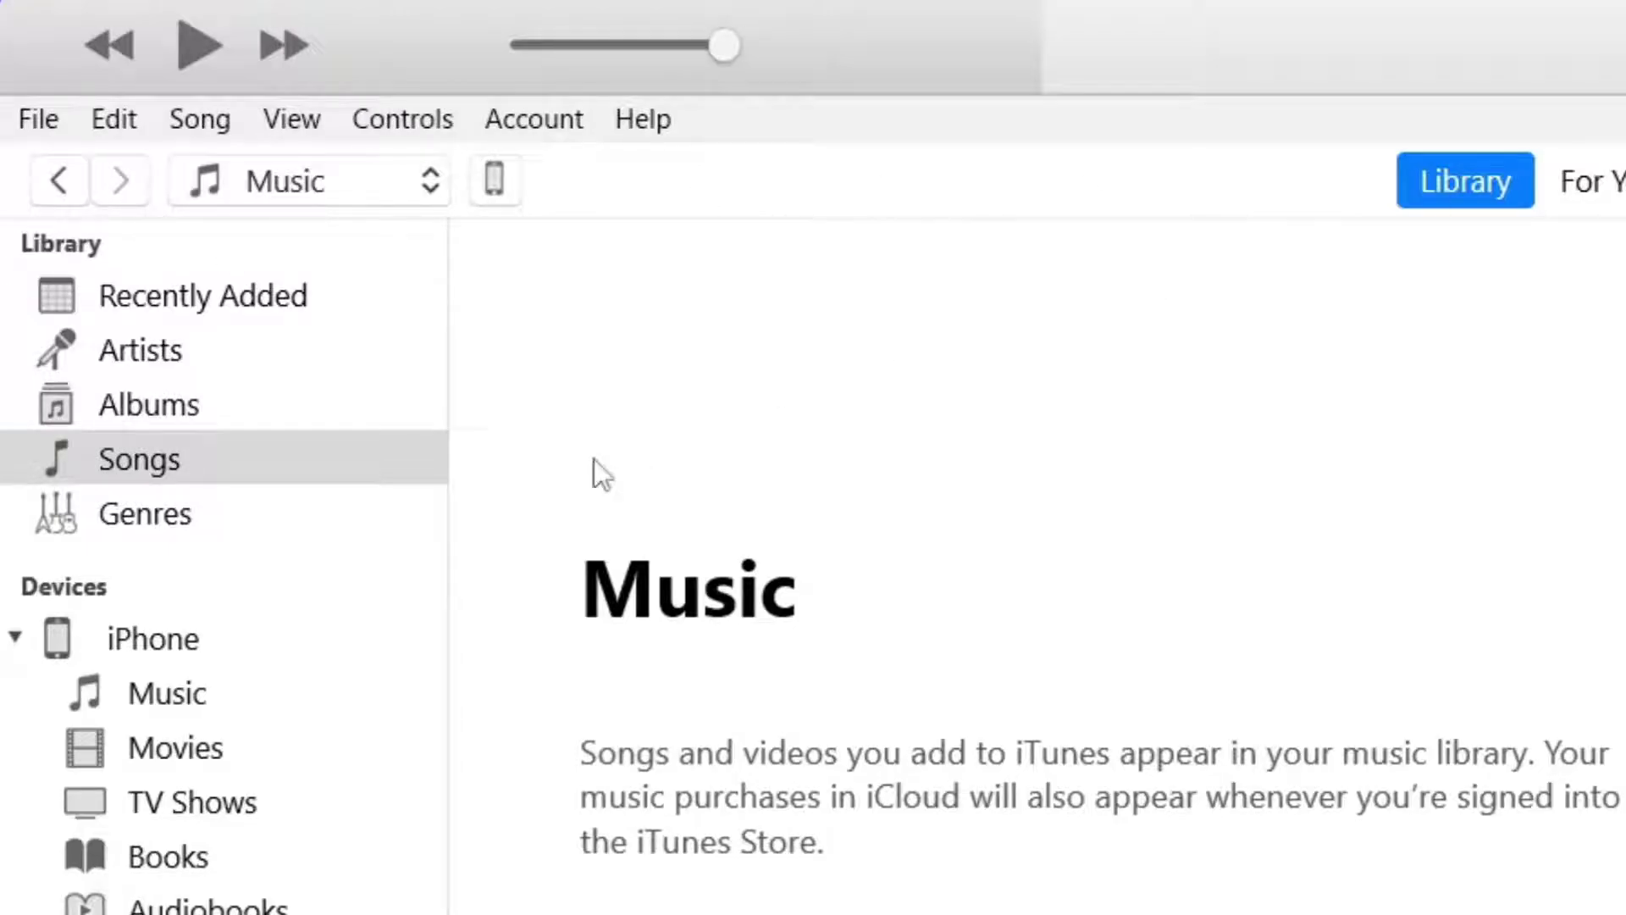
pyautogui.click(493, 180)
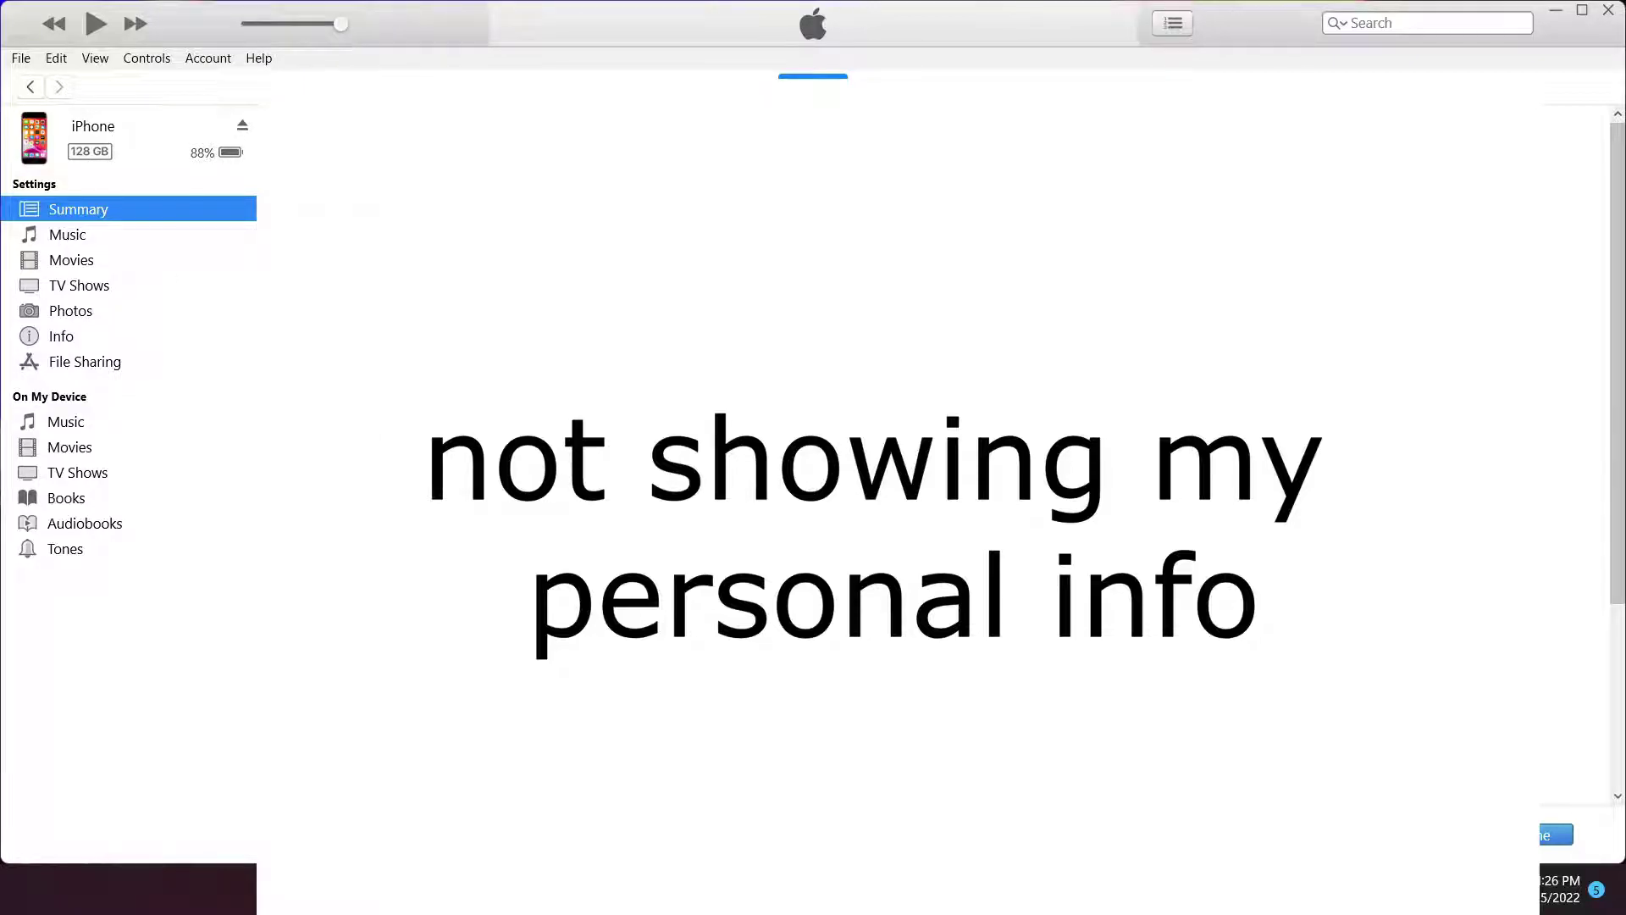
pyautogui.scroll(-5, 595, 307)
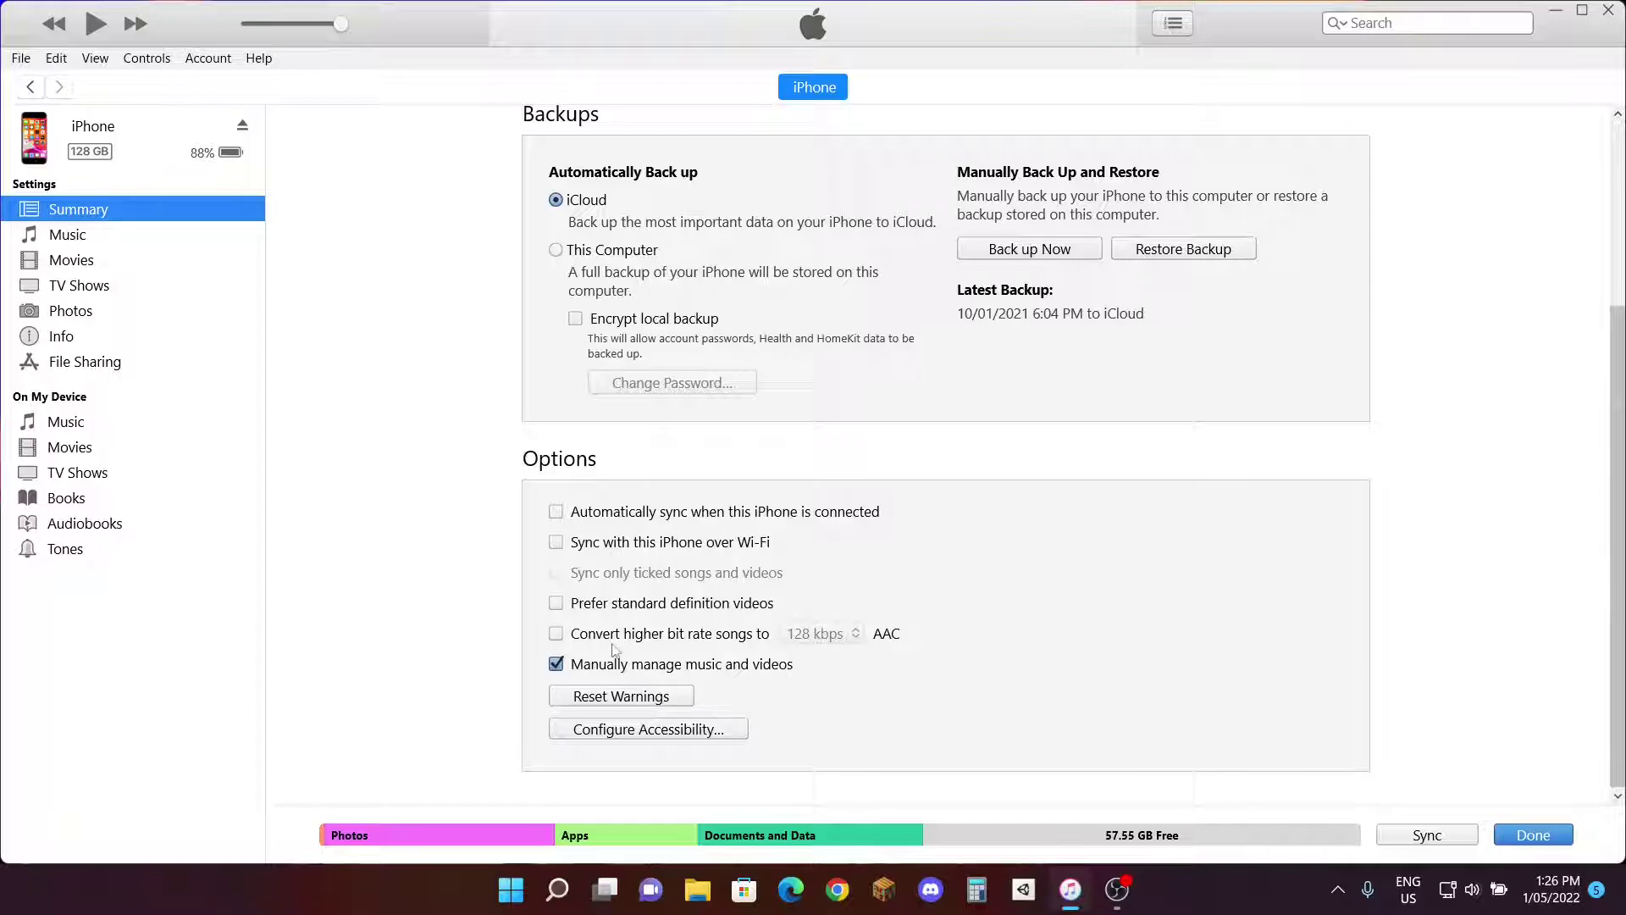
pyautogui.click(555, 664)
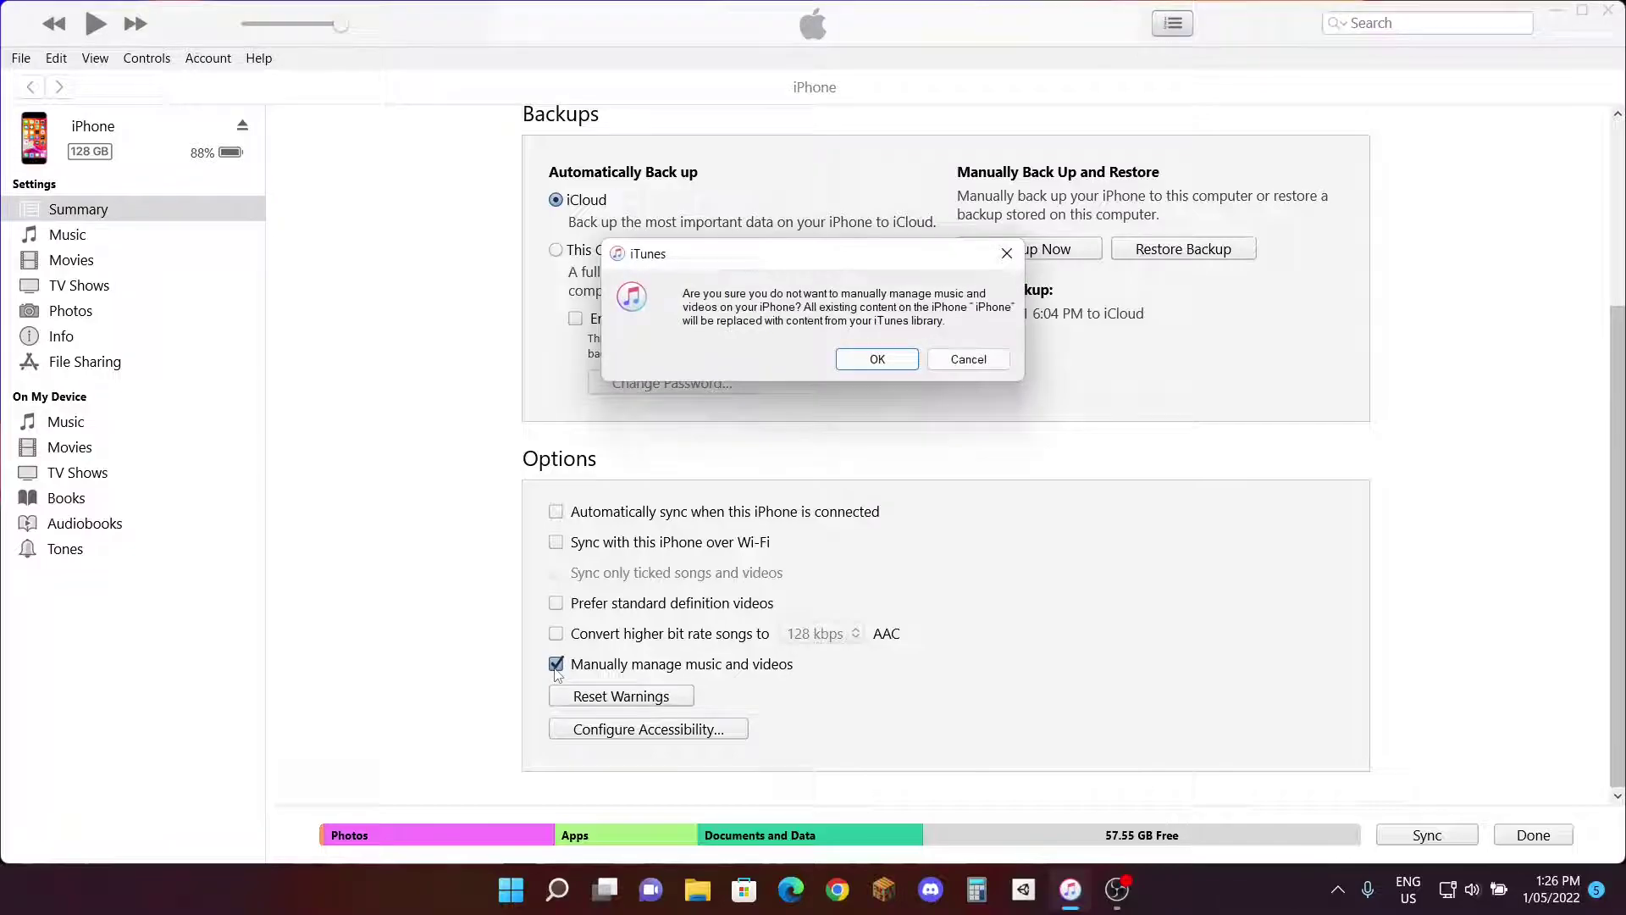
pyautogui.click(971, 356)
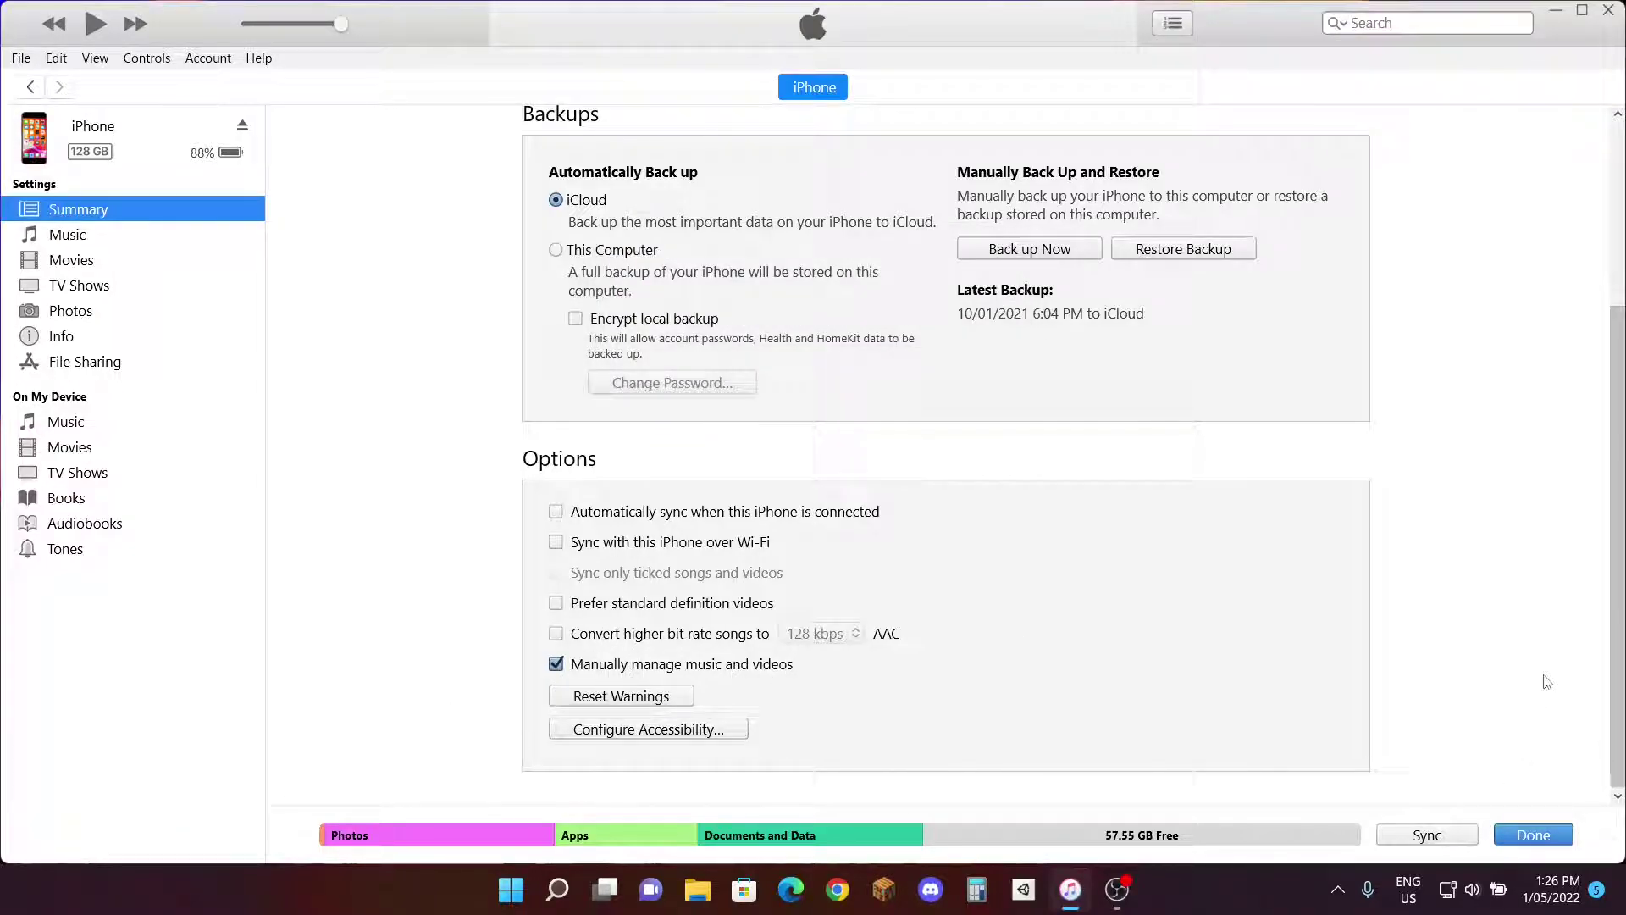
pyautogui.click(1533, 834)
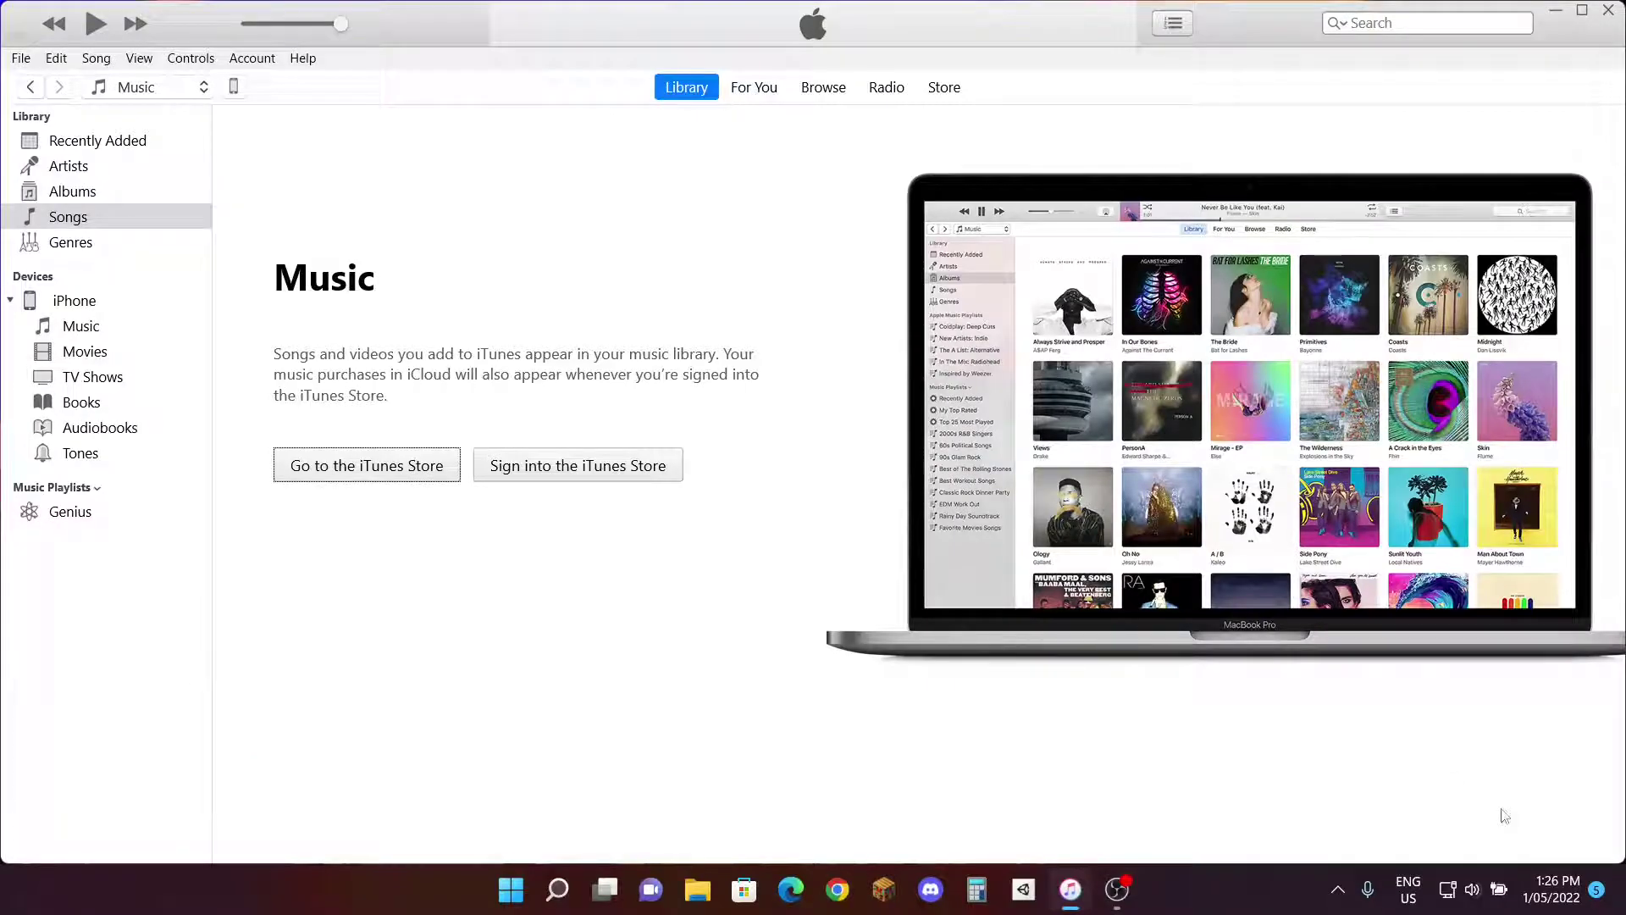
pyautogui.click(234, 86)
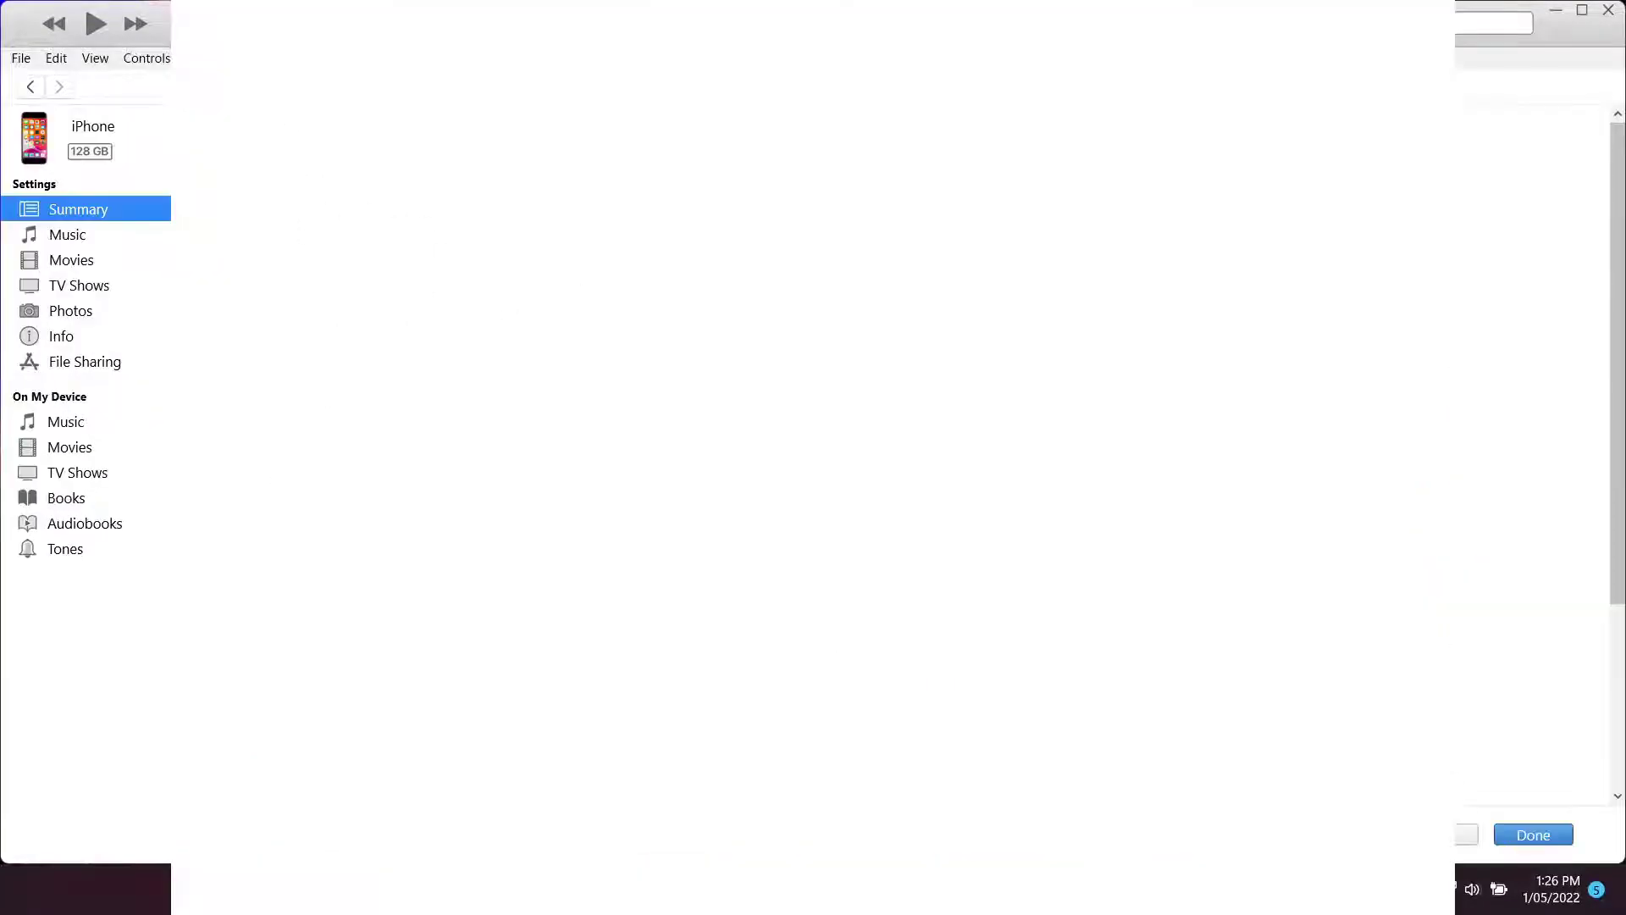
pyautogui.click(31, 87)
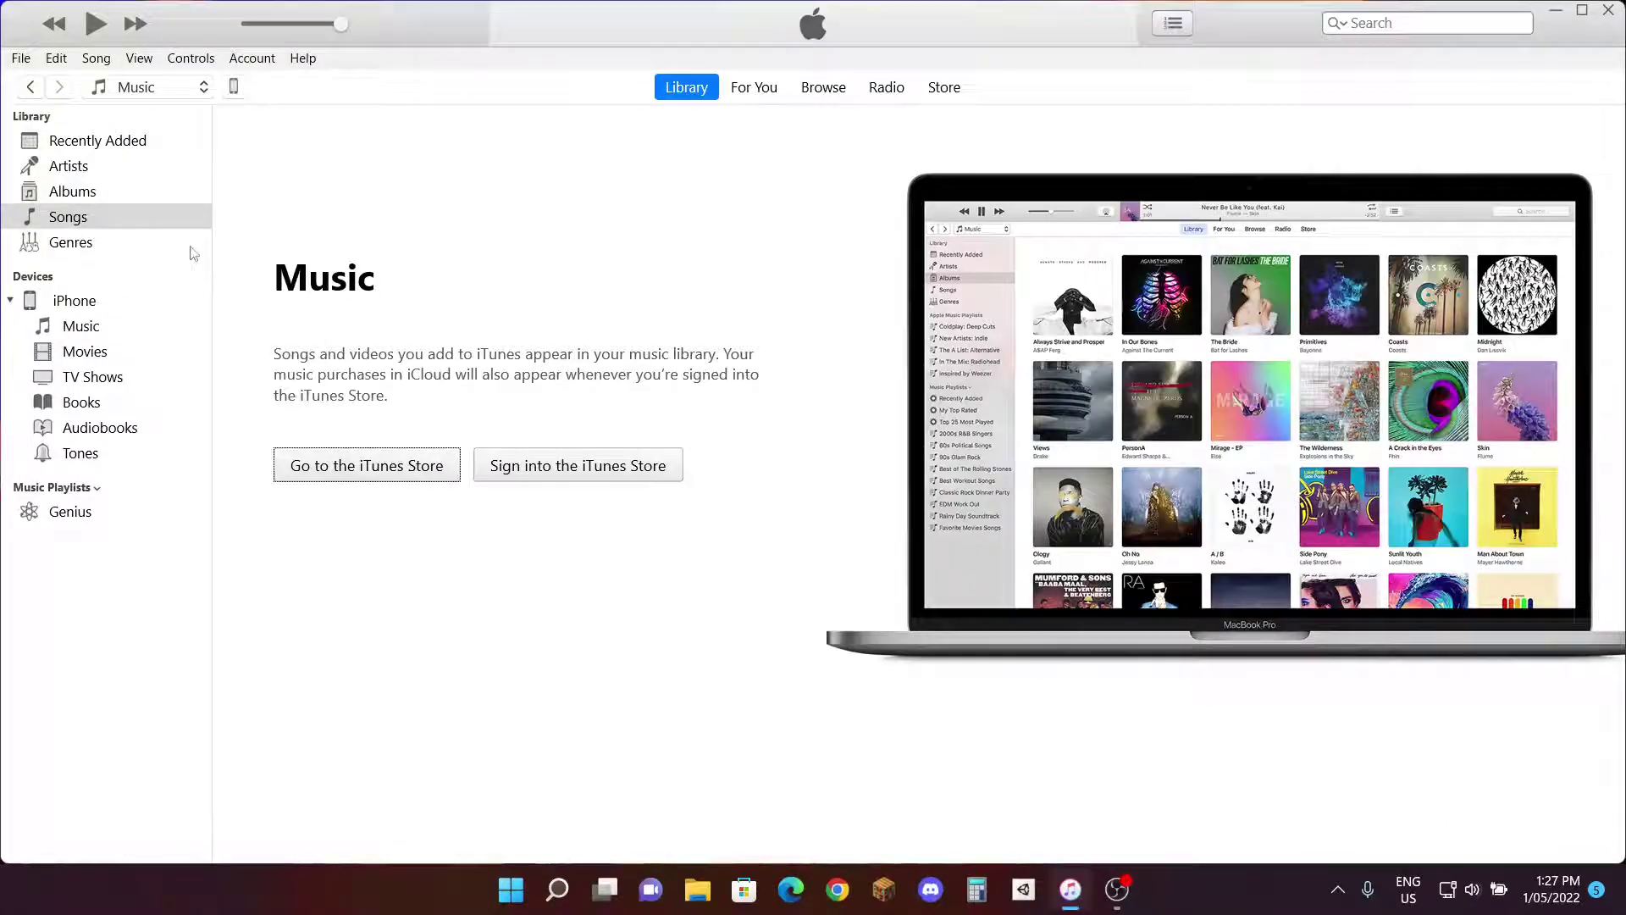
# Step: Add the recent file "living mice remix" from File Explorer to the Songs list of the iTunes music library
pyautogui.click(61, 222)
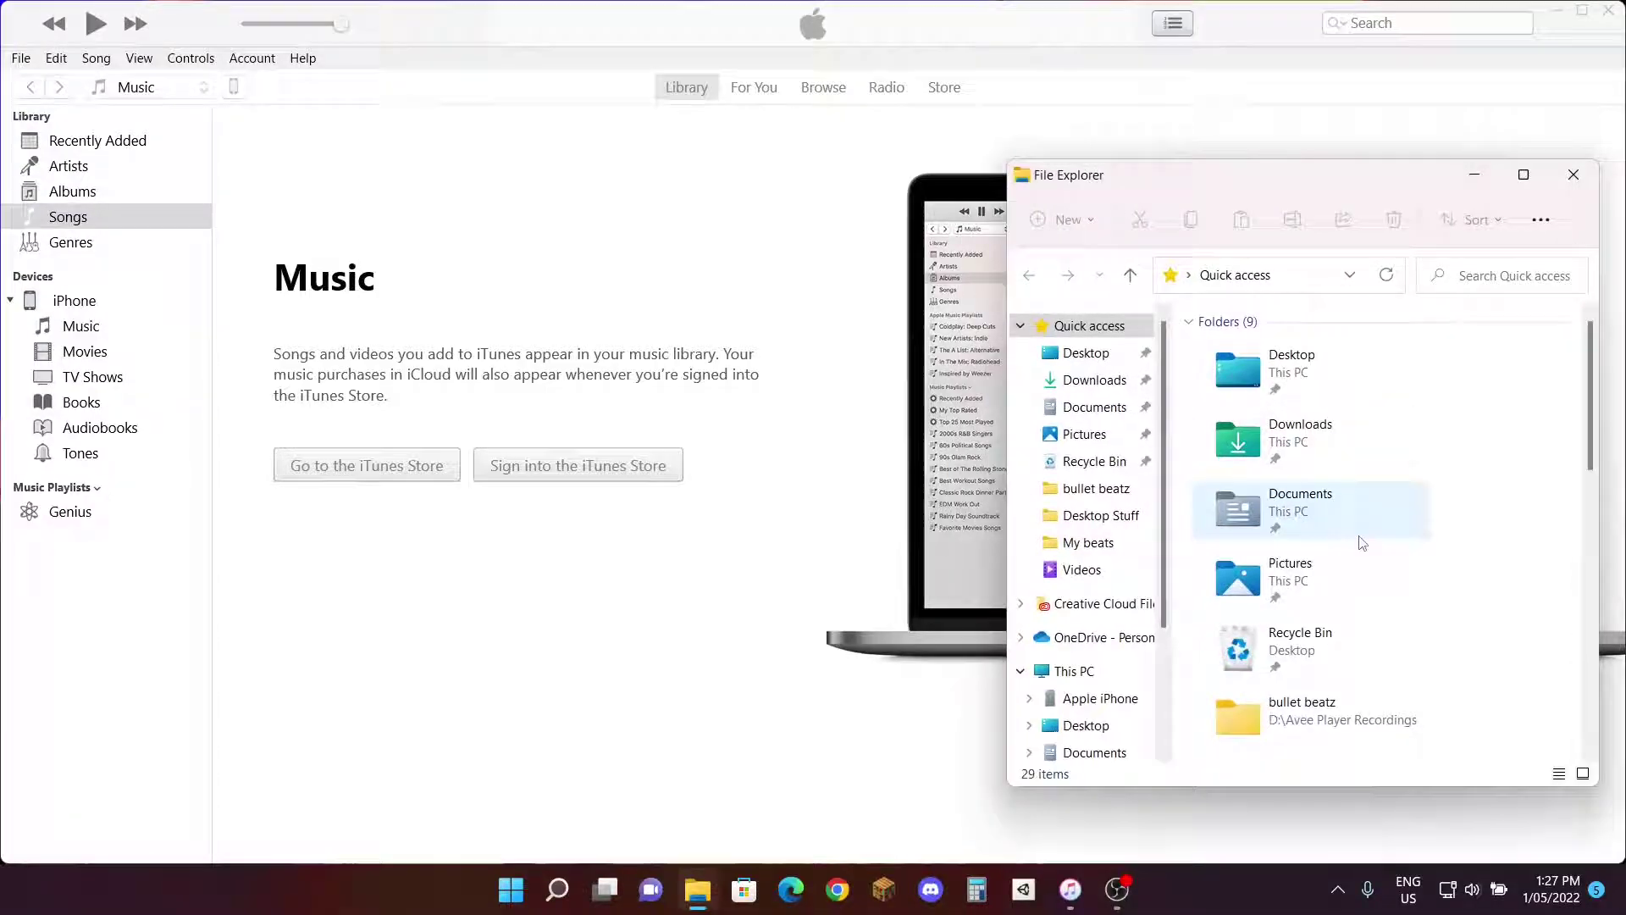
pyautogui.scroll(-3, 1355, 538)
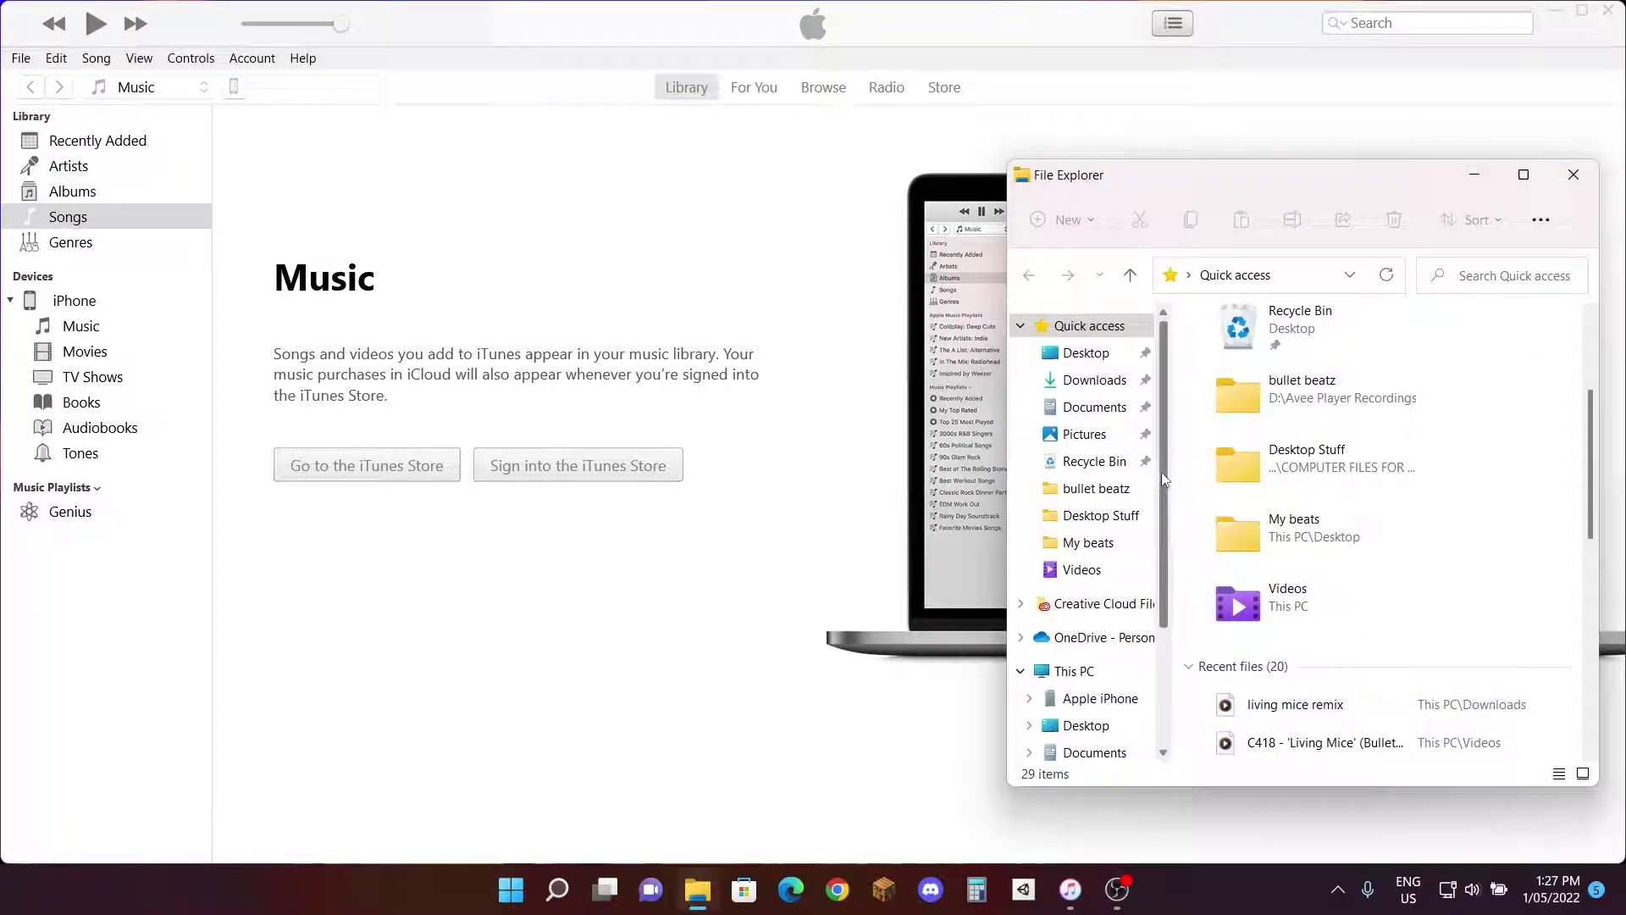
pyautogui.scroll(-1, 1112, 695)
pyautogui.scroll(-3, 1118, 669)
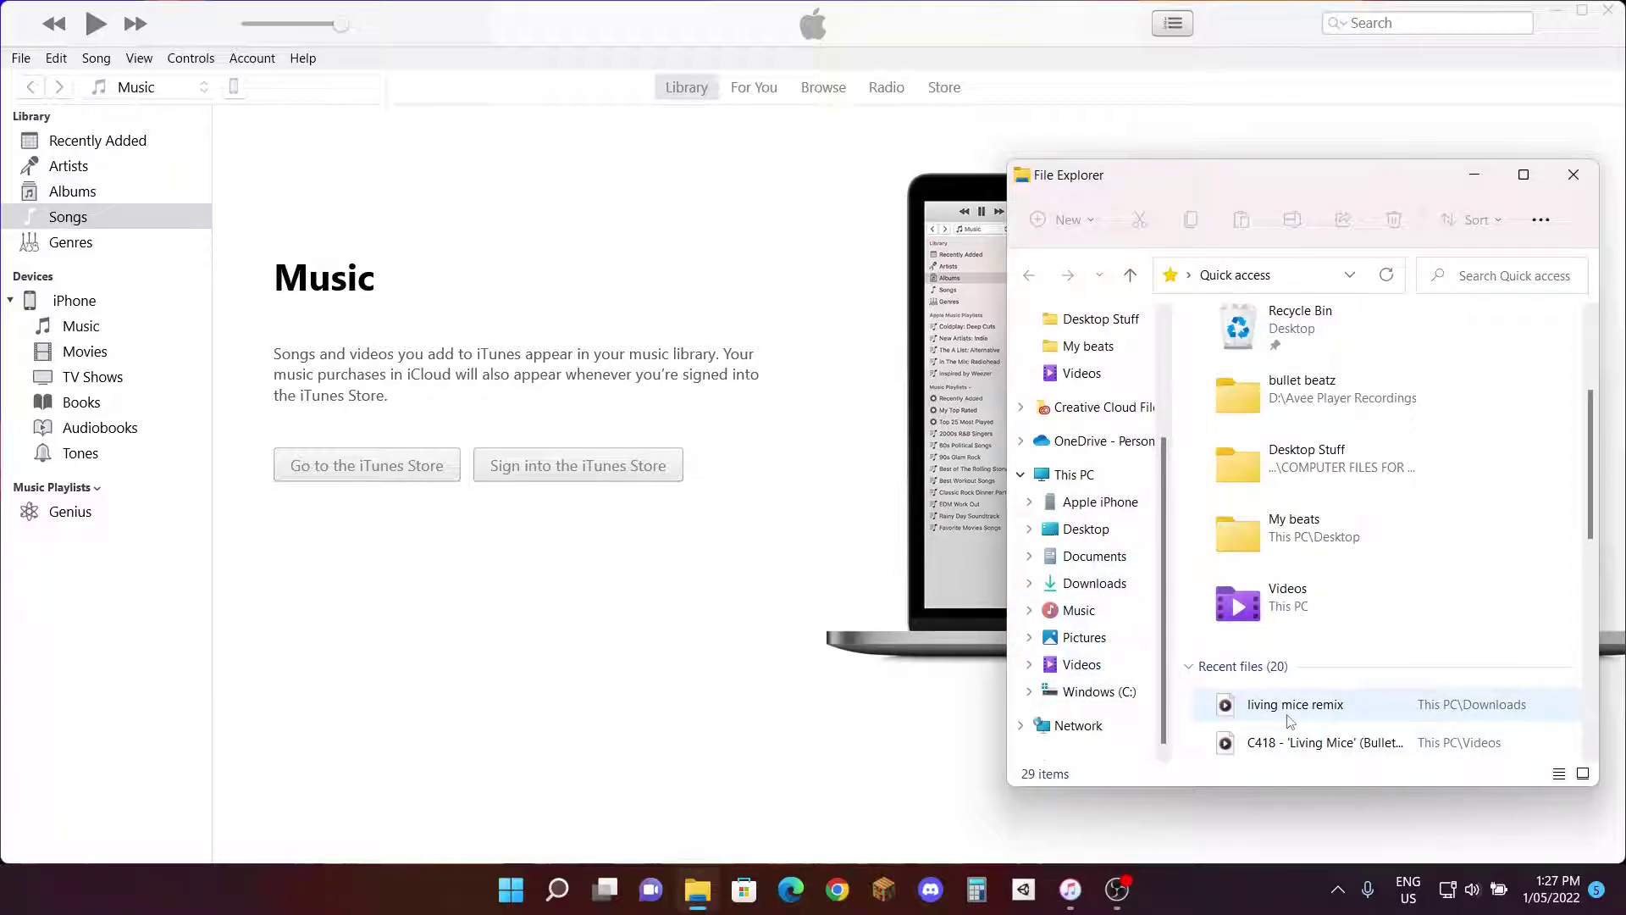
pyautogui.click(1393, 712)
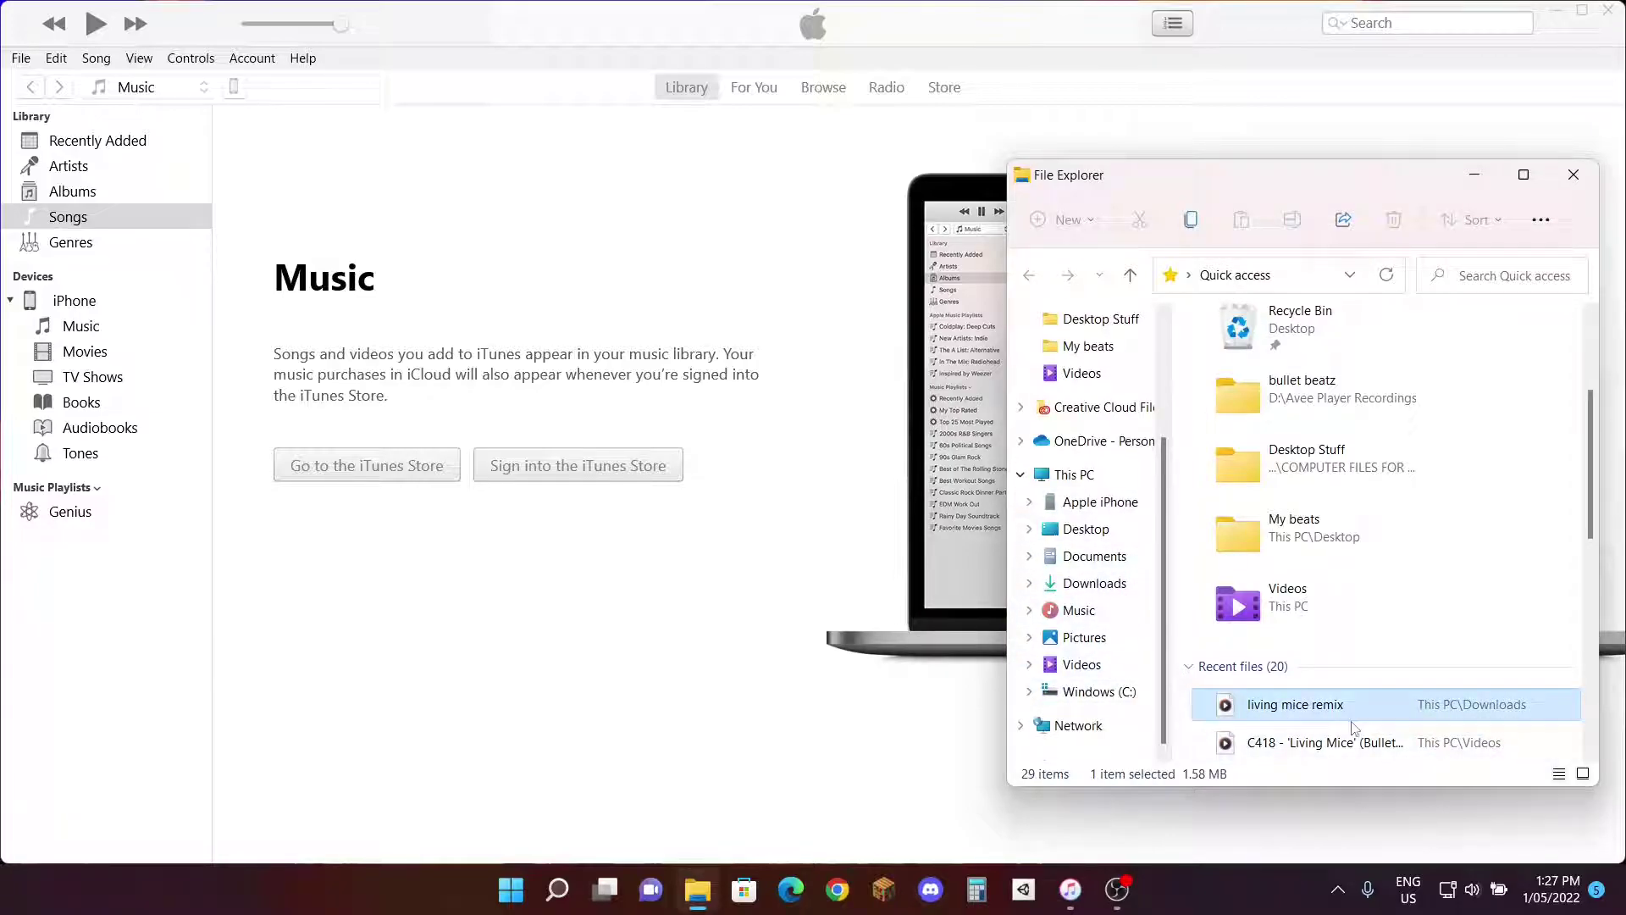
pyautogui.moveTo(1382, 708); pyautogui.dragTo(861, 611)
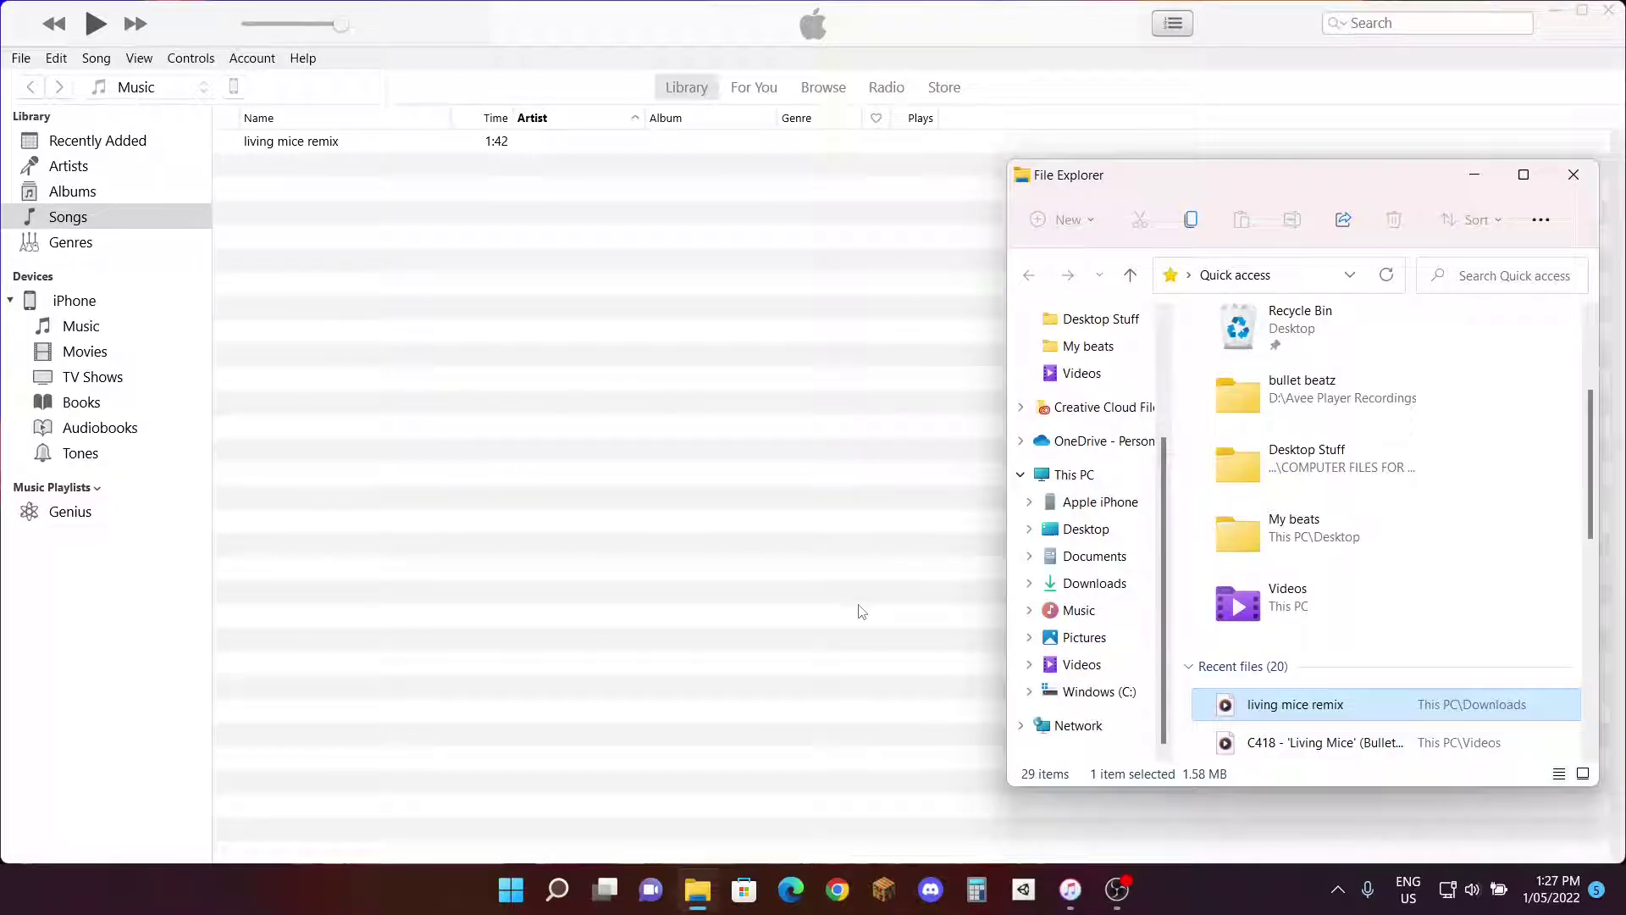
# Step: Close File Explorer and copy the song "living mice remix" from the iTunes Songs list to the connected iPhone
pyautogui.click(1574, 175)
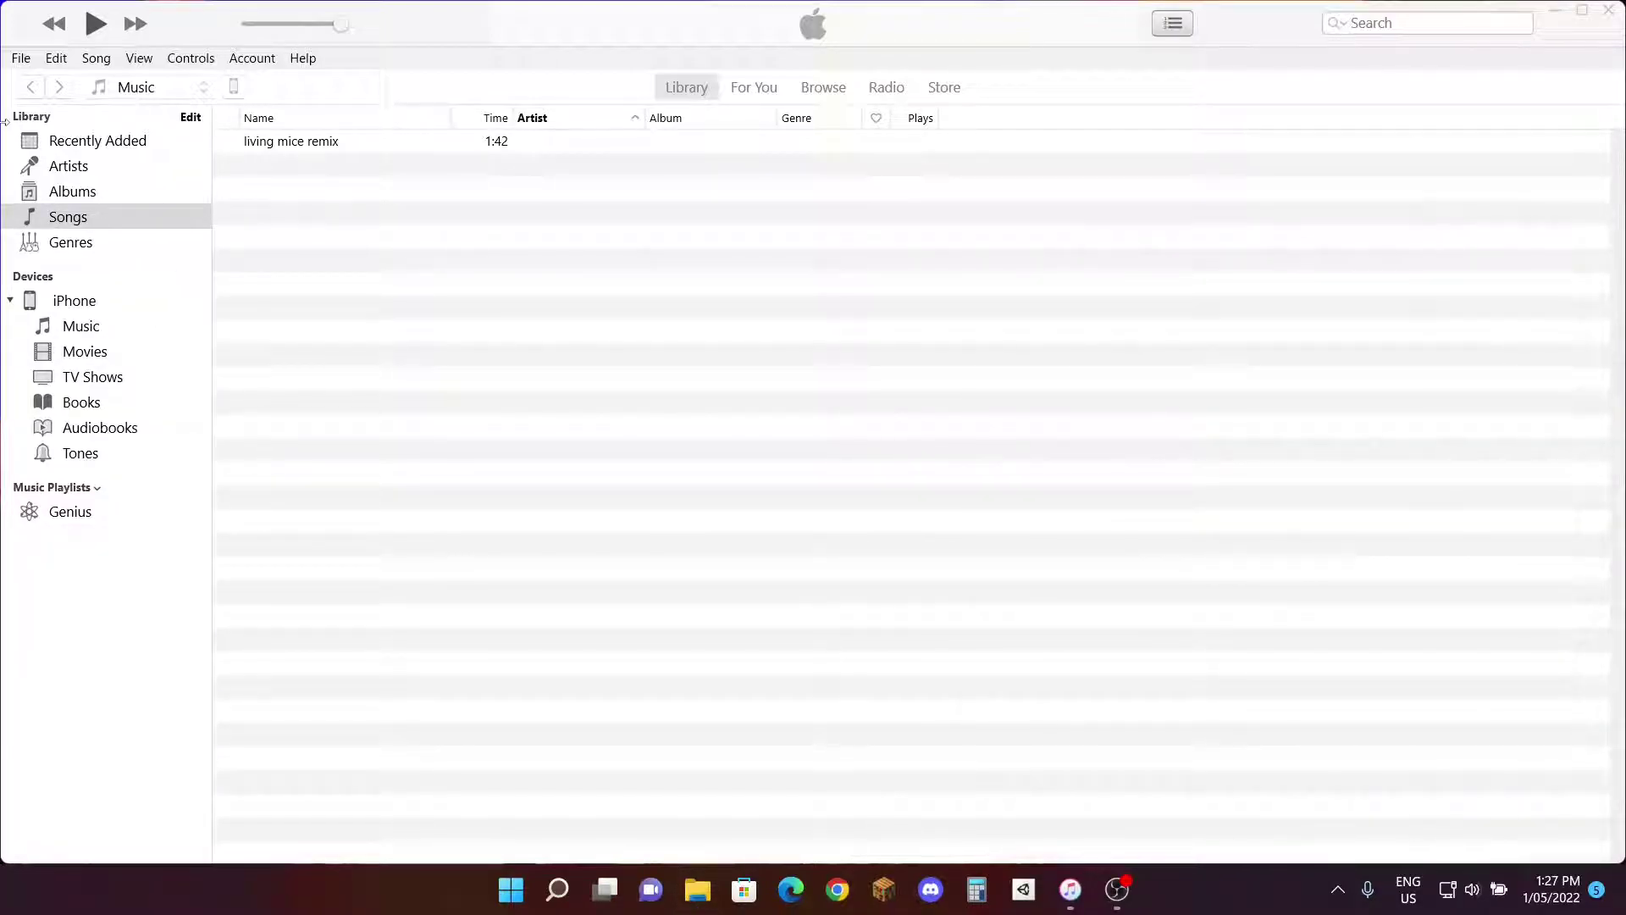
pyautogui.click(78, 220)
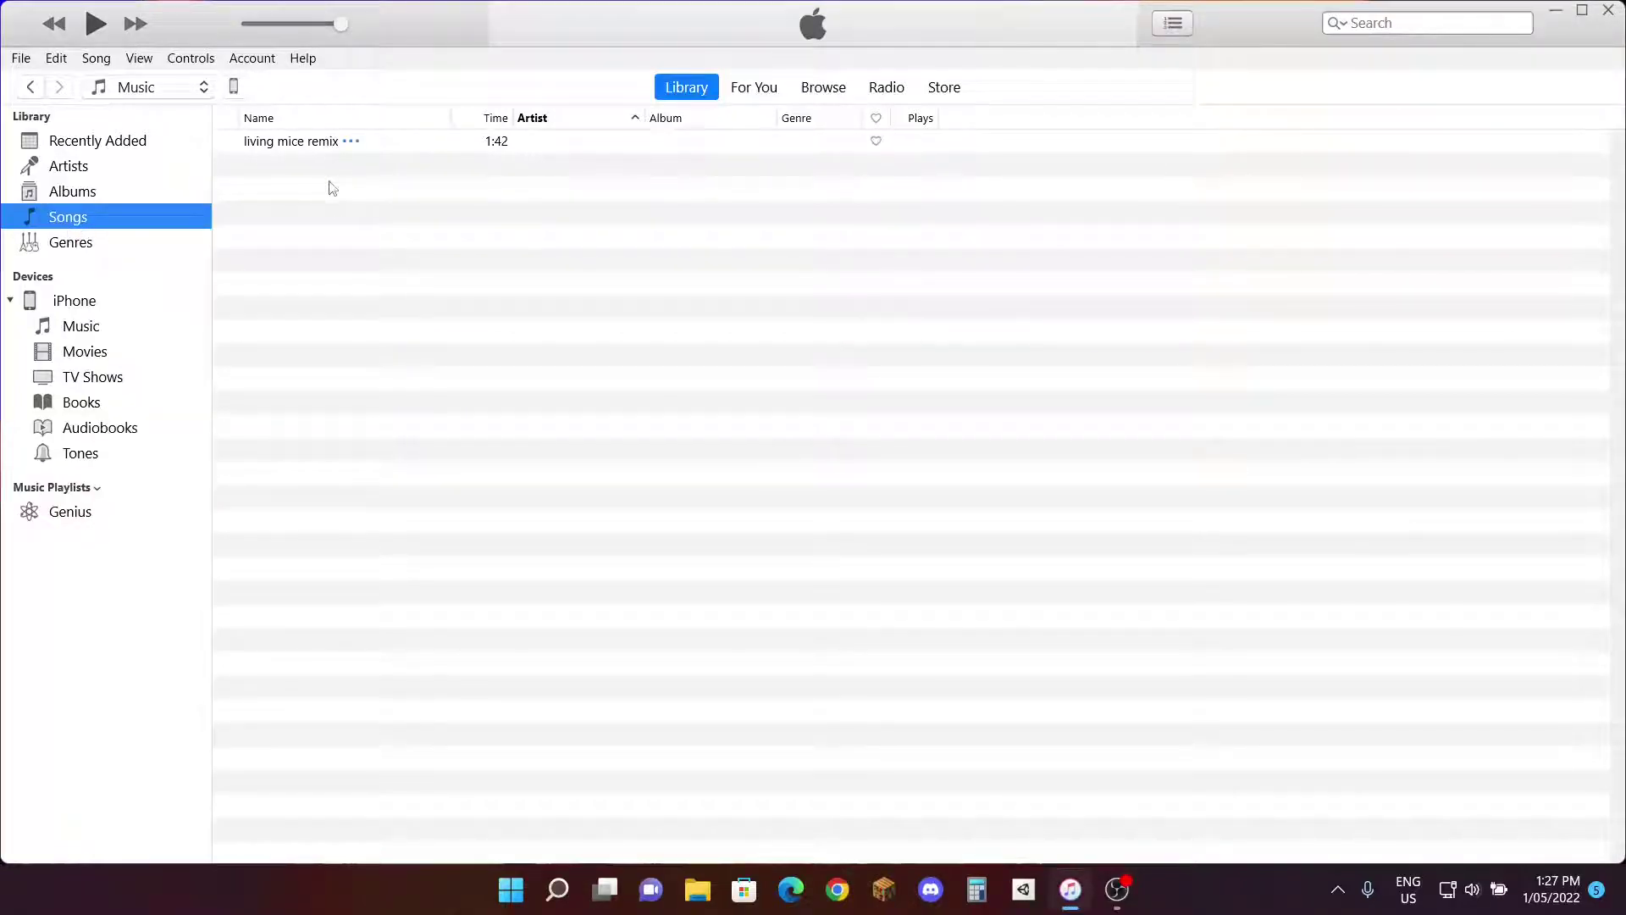
pyautogui.click(118, 197)
pyautogui.click(119, 222)
pyautogui.click(305, 146)
pyautogui.moveTo(282, 146); pyautogui.dragTo(141, 347)
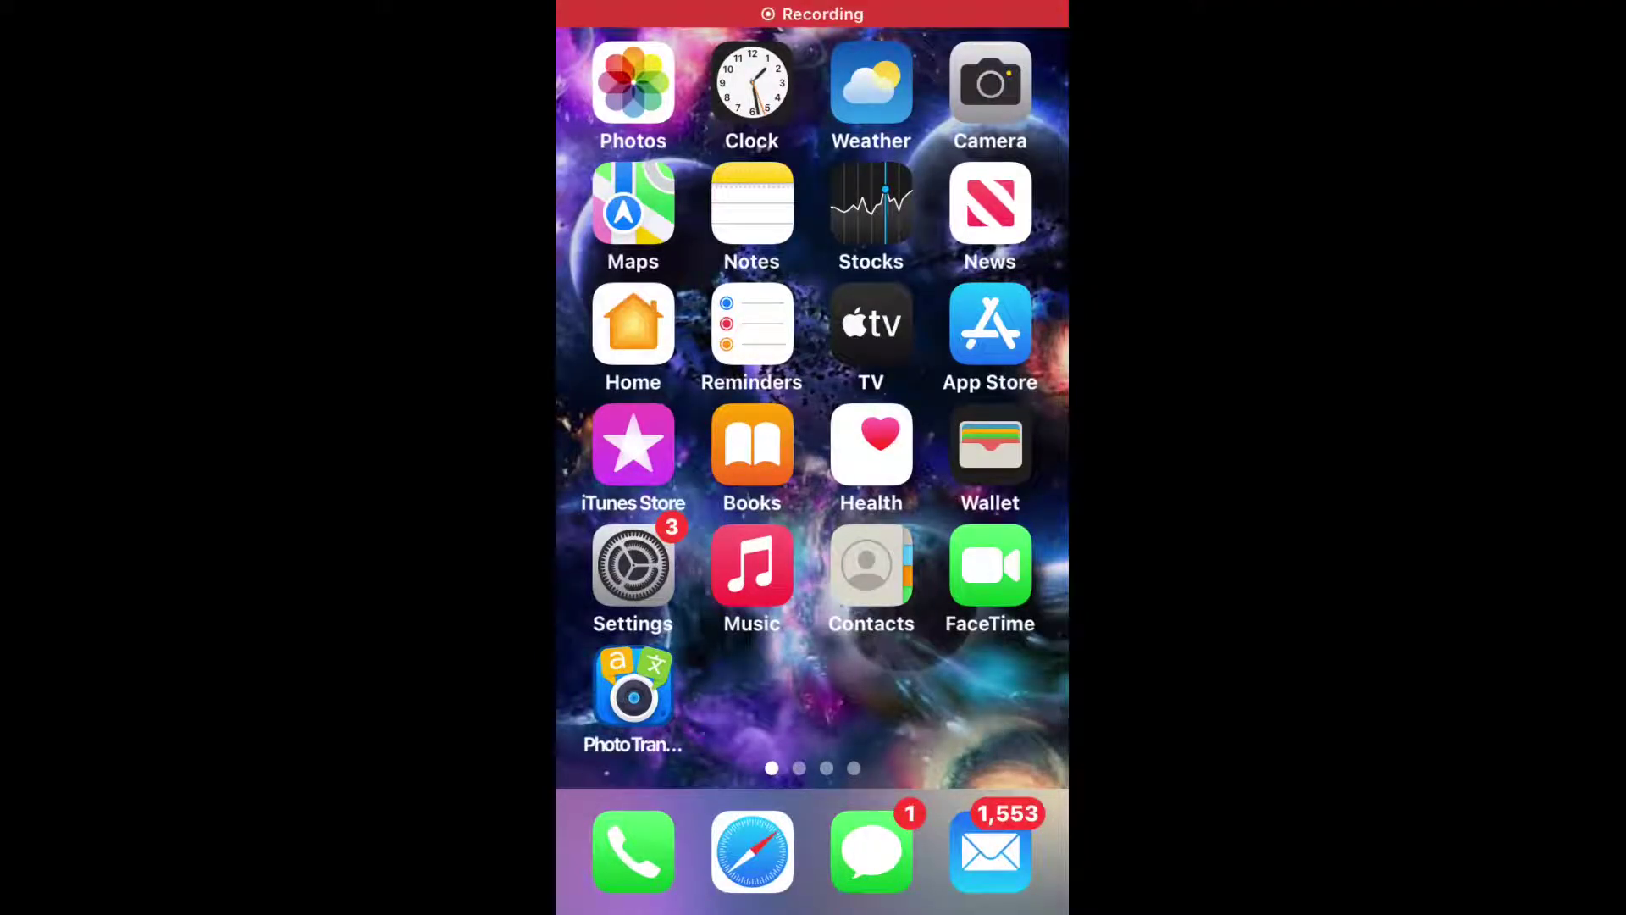
pyautogui.hscroll(3, 811, 407)
pyautogui.hscroll(-5, 811, 406)
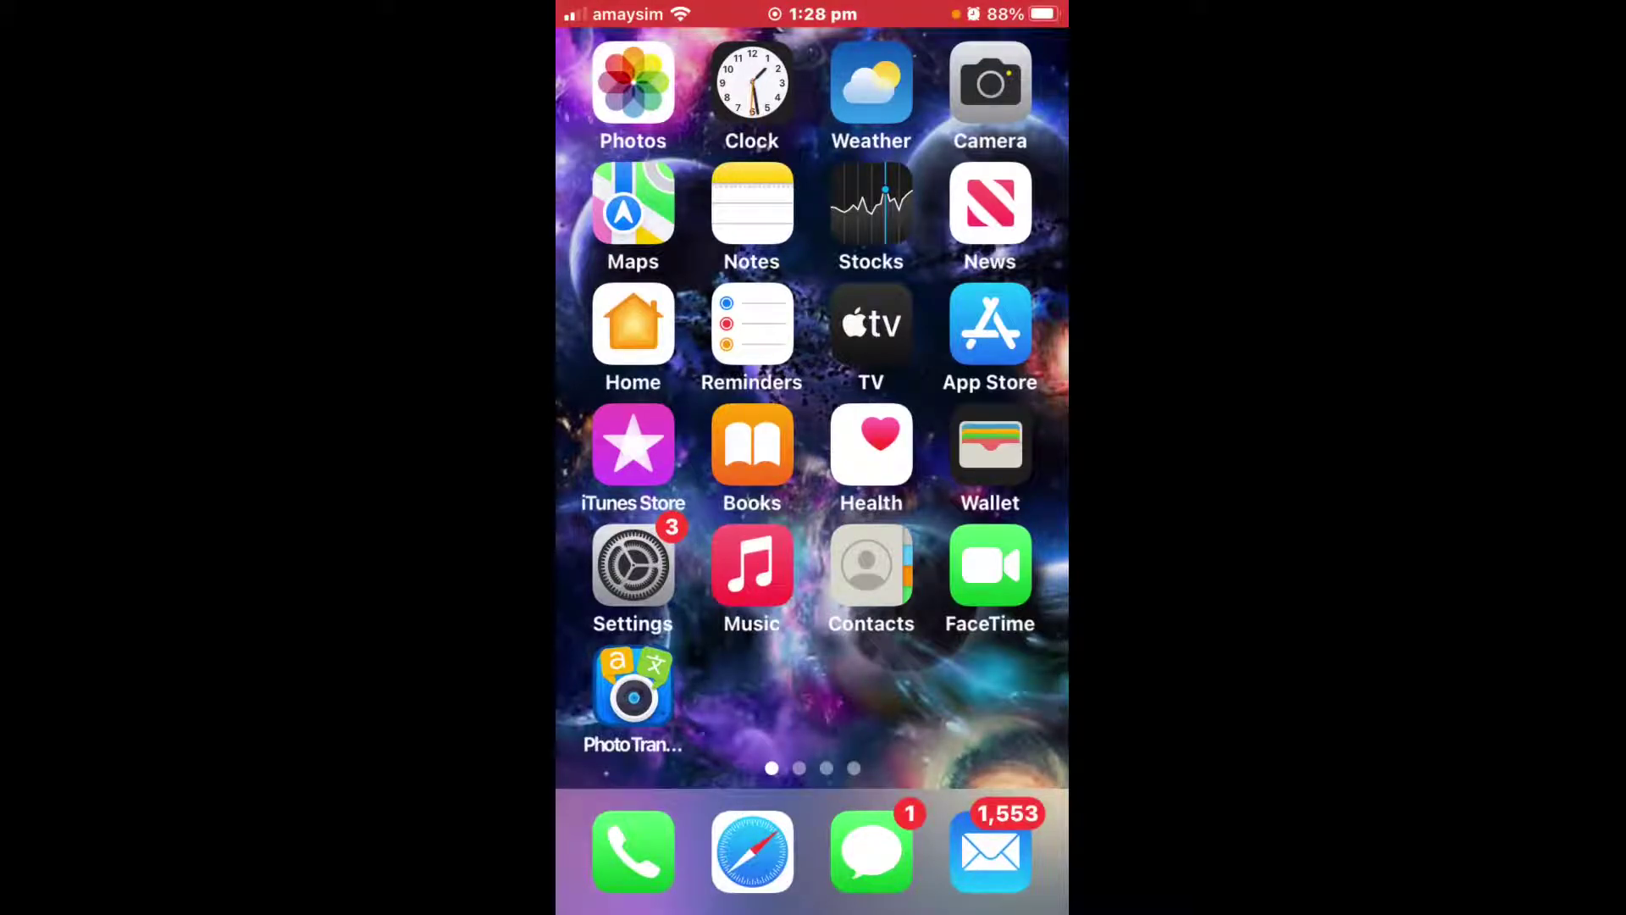
pyautogui.click(752, 565)
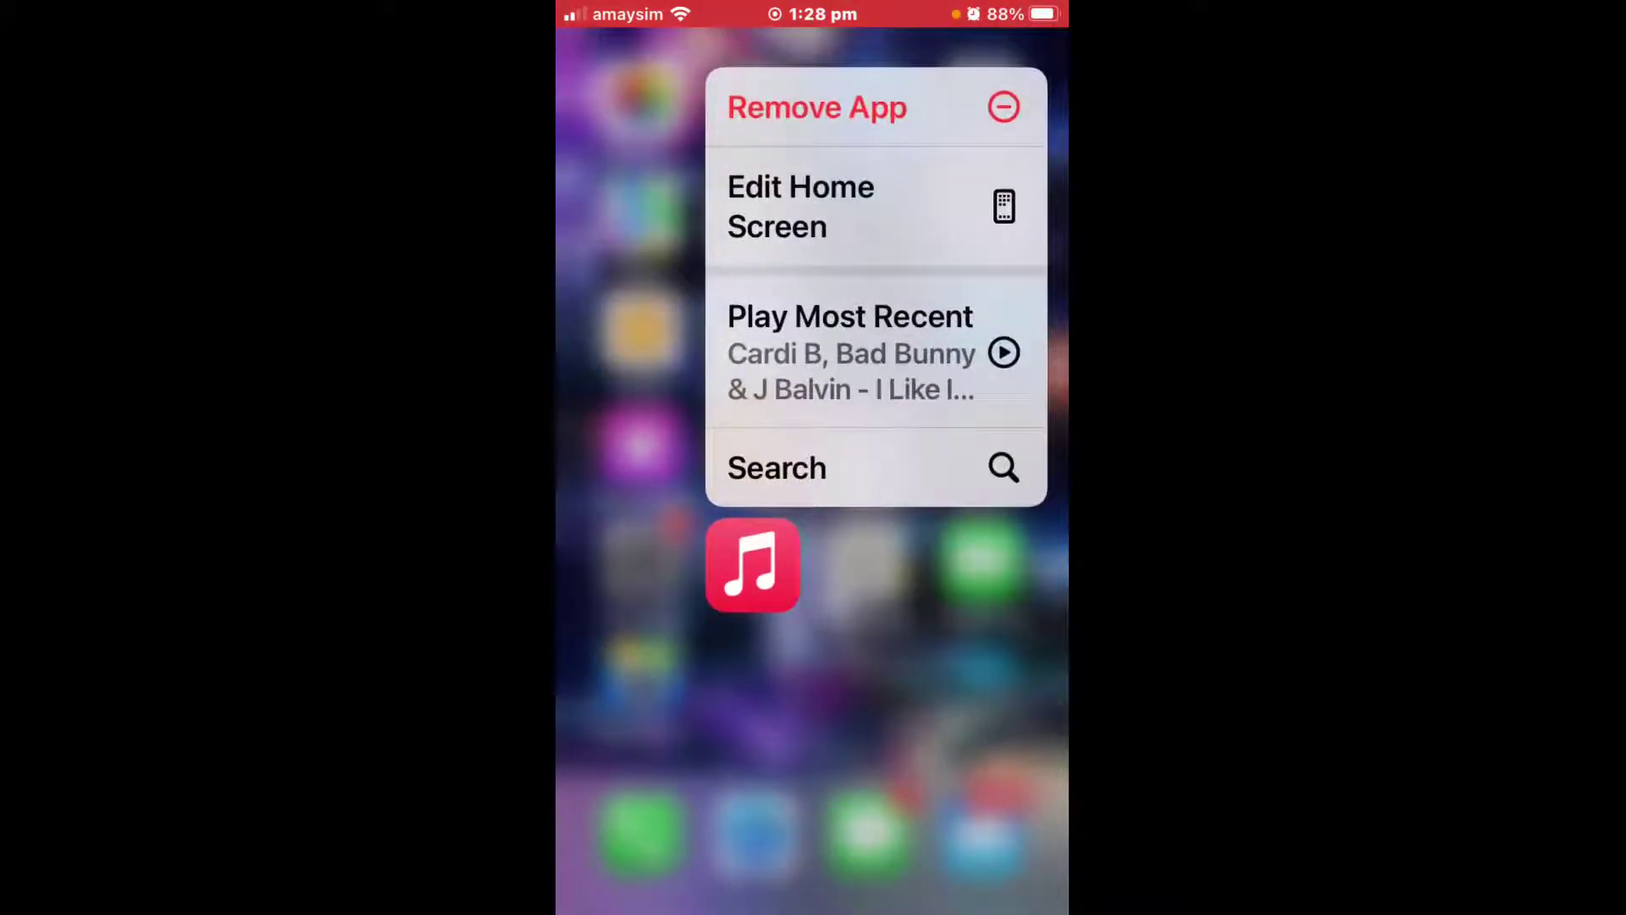
pyautogui.press('Escape')
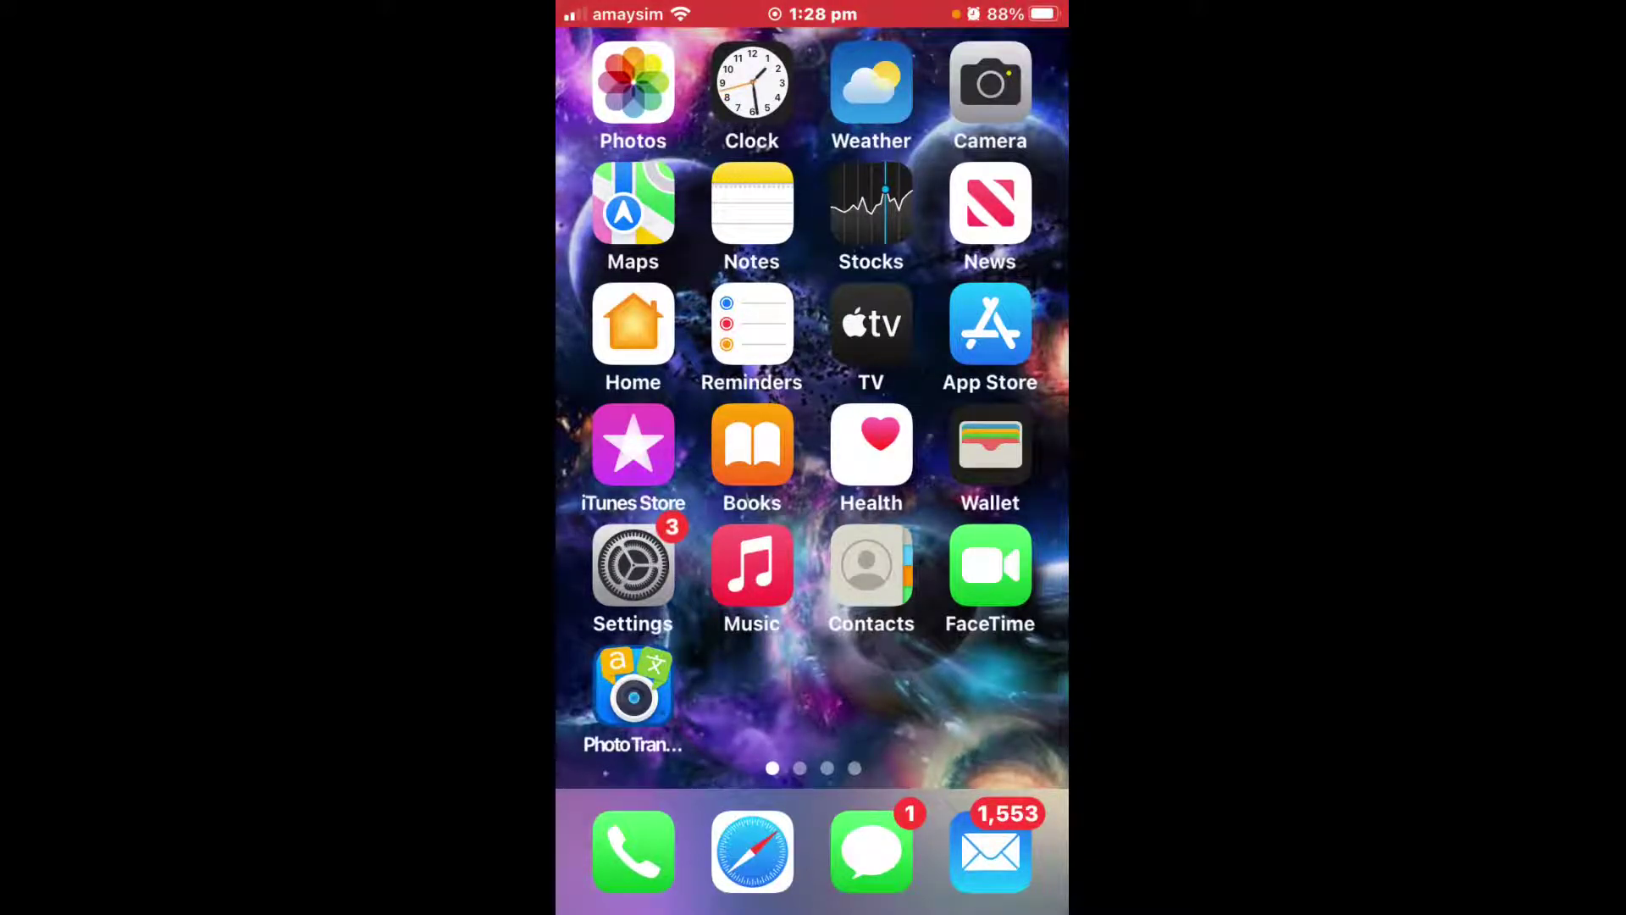
# Step: Switch to the iPhone's Music app, sample "living mice remix" from Recently Added, and return to the library overview
pyautogui.click(752, 565)
pyautogui.scroll(-4, 812, 398)
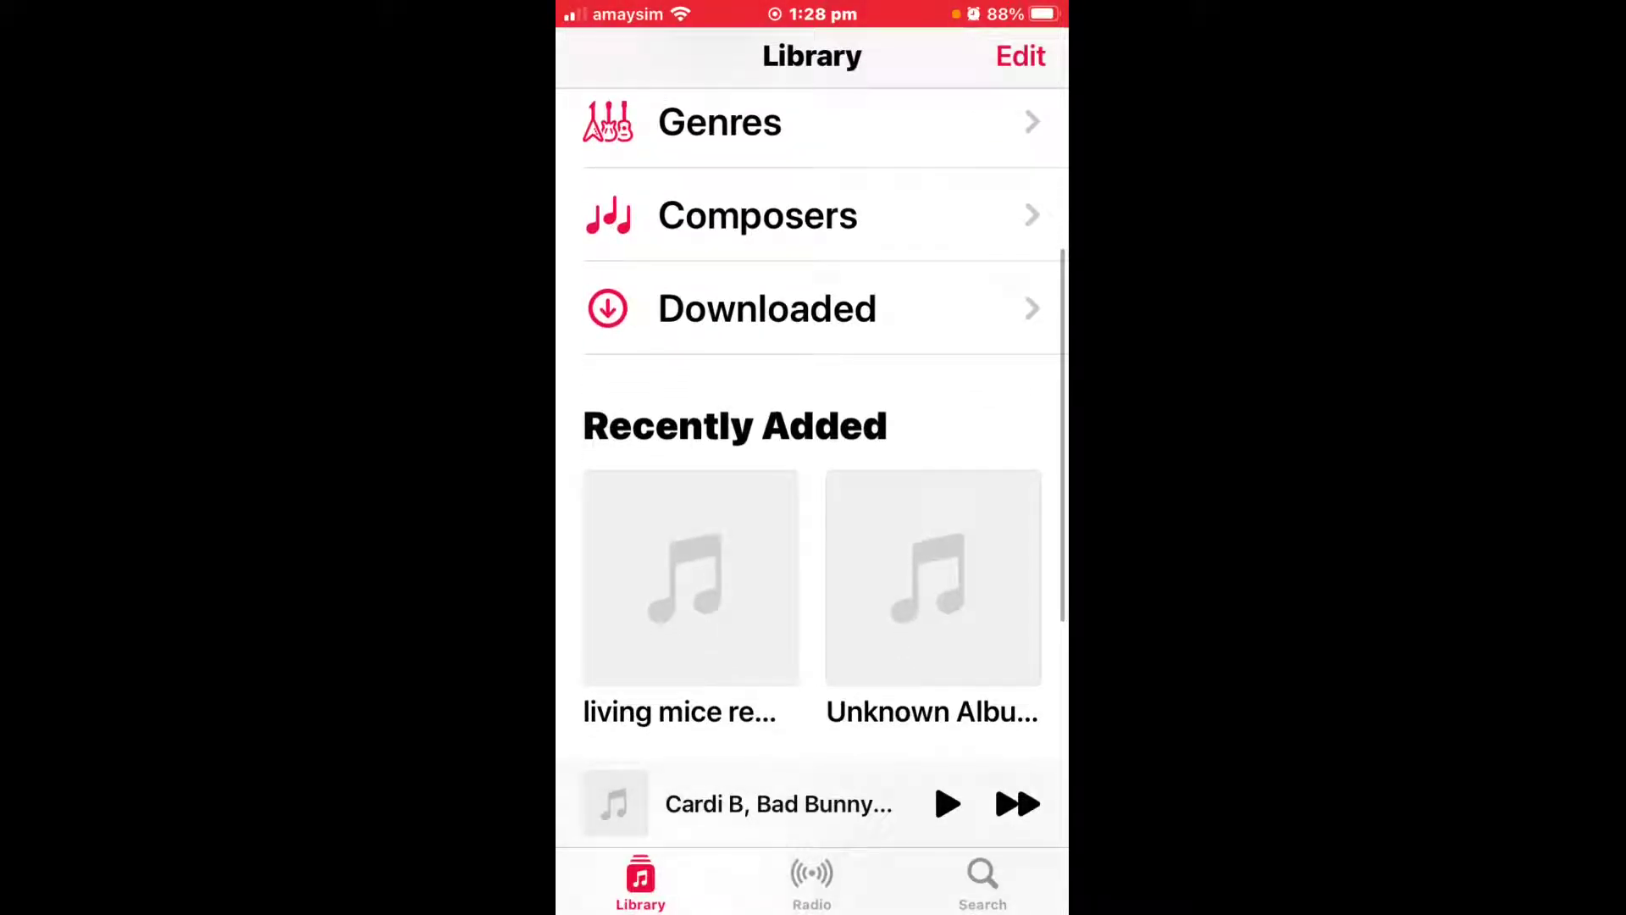
pyautogui.click(689, 573)
pyautogui.scroll(-3, 811, 424)
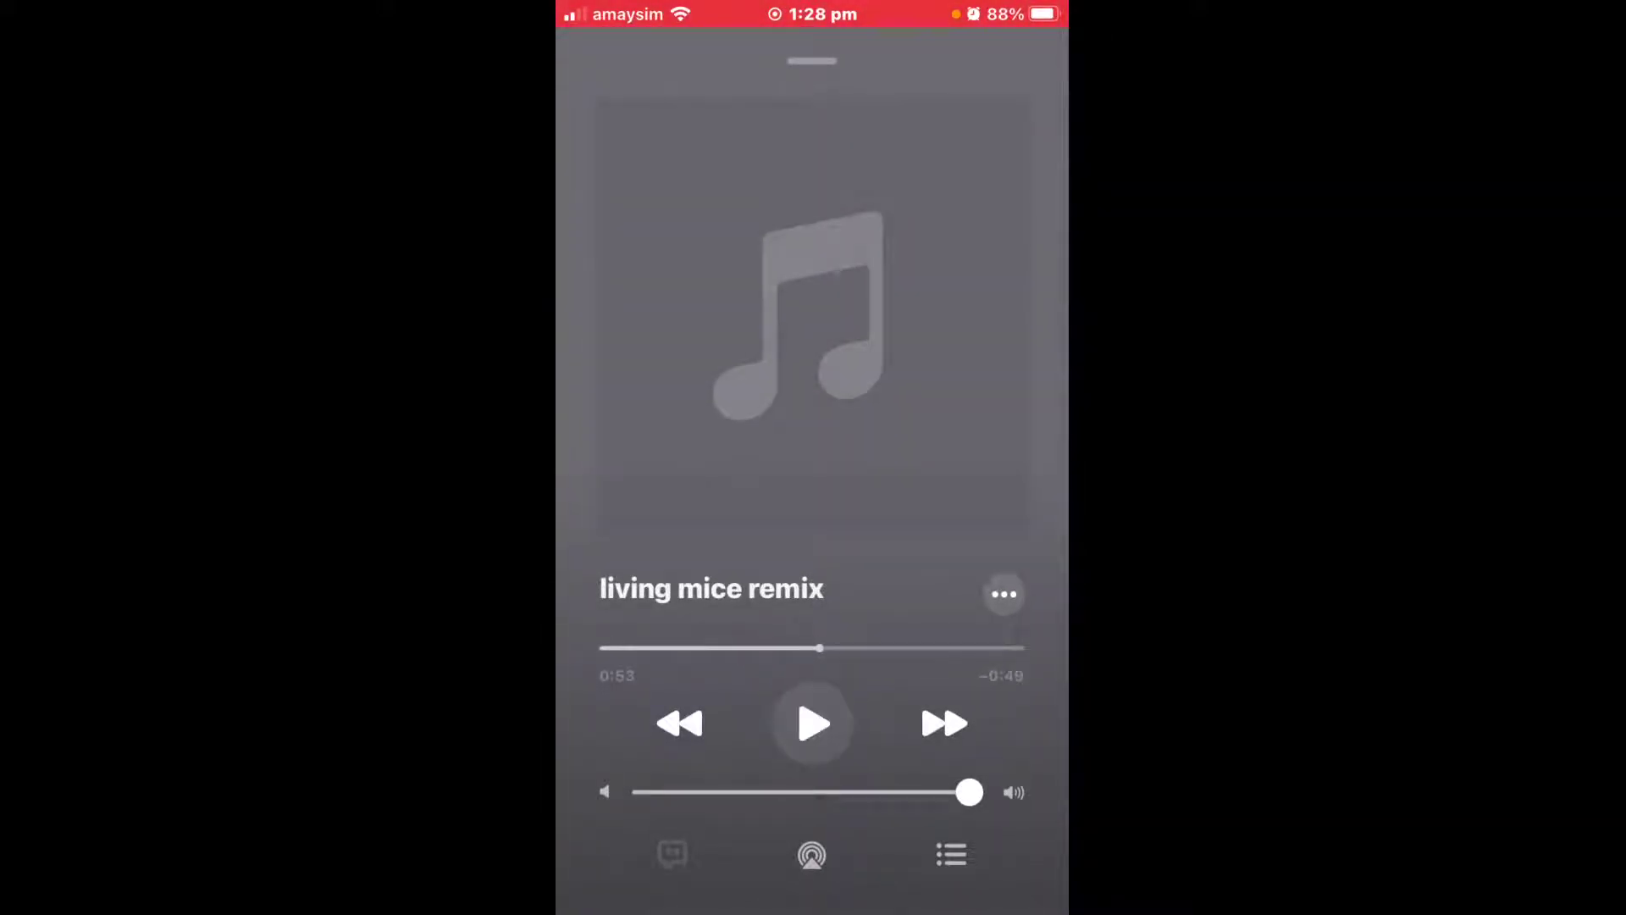
pyautogui.moveTo(811, 254); pyautogui.dragTo(811, 762)
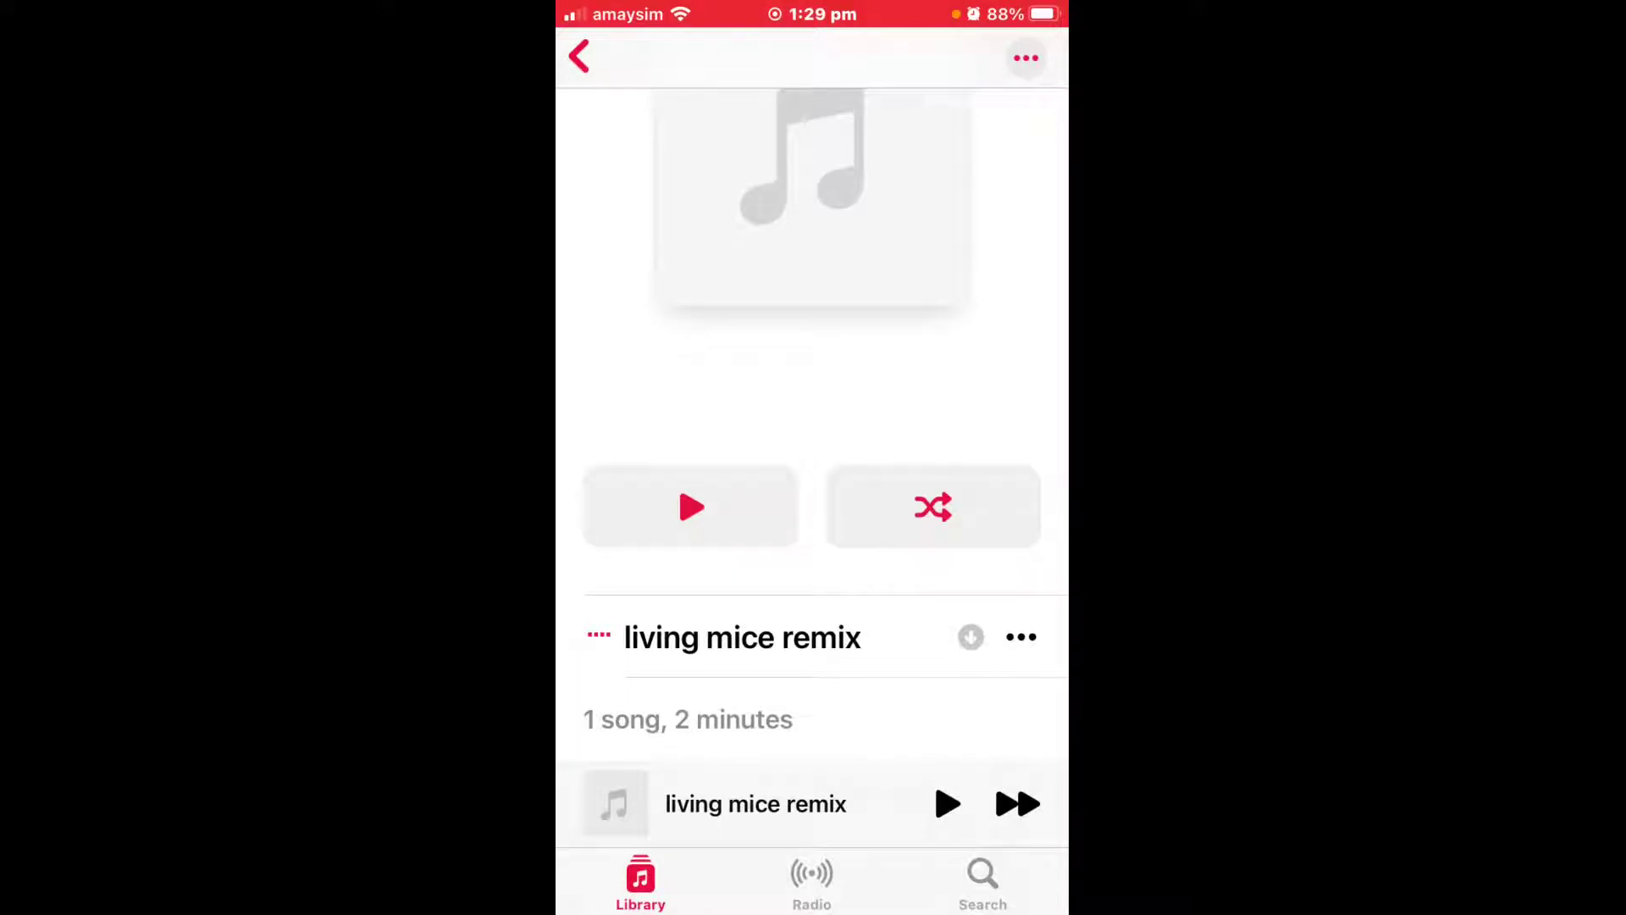
pyautogui.click(579, 56)
pyautogui.scroll(5, 811, 423)
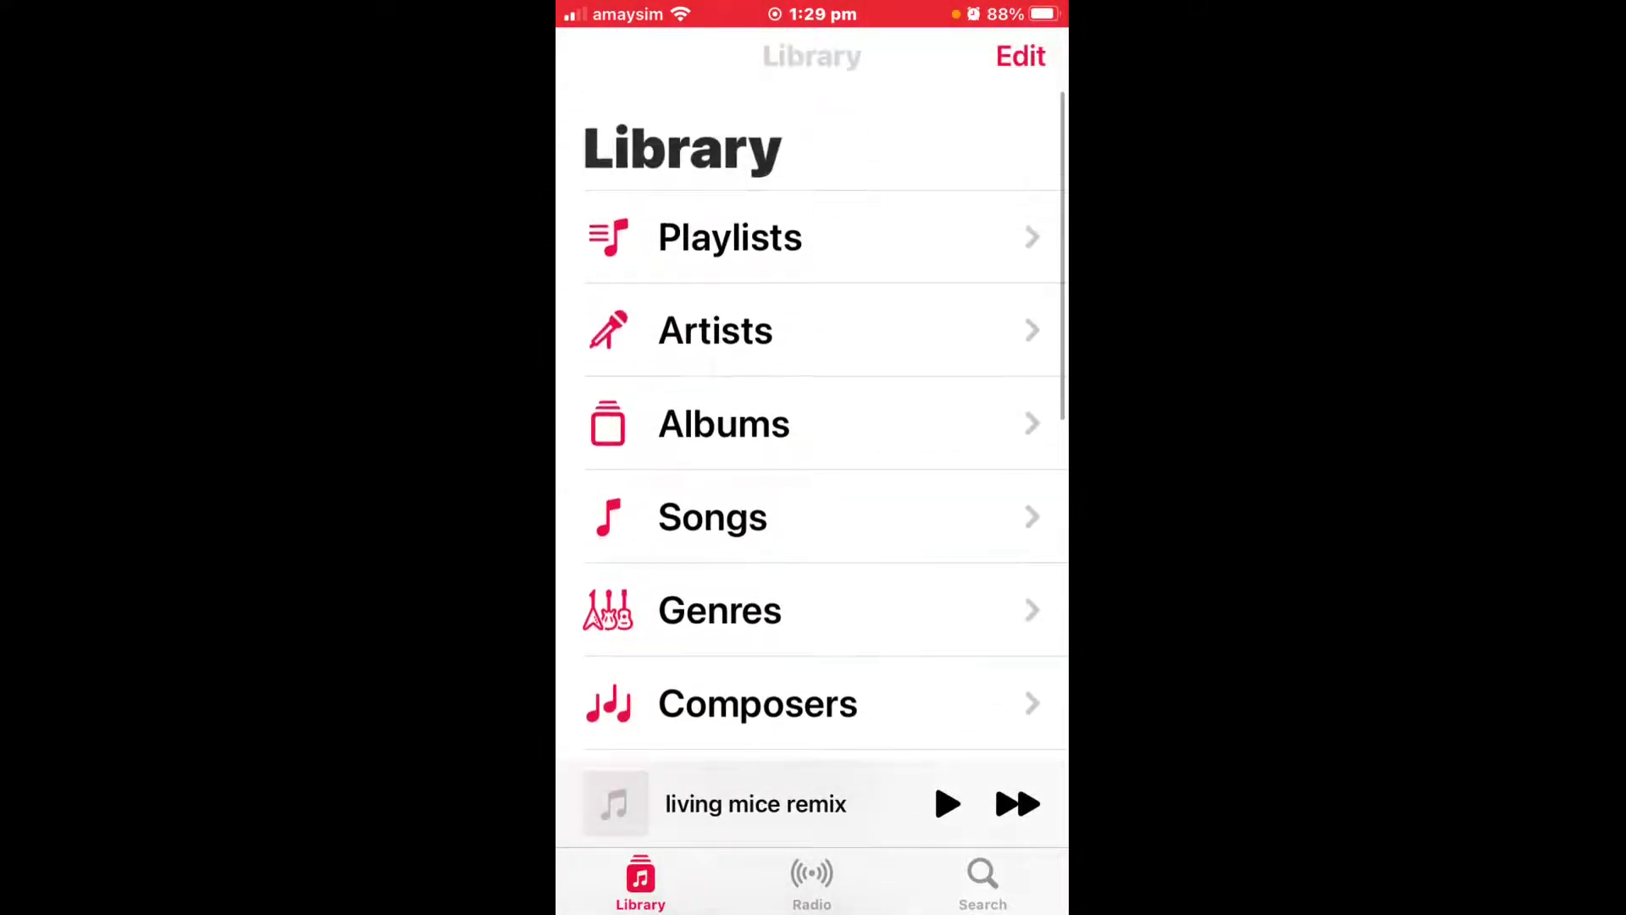
pyautogui.scroll(-2, 812, 423)
pyautogui.scroll(2, 811, 424)
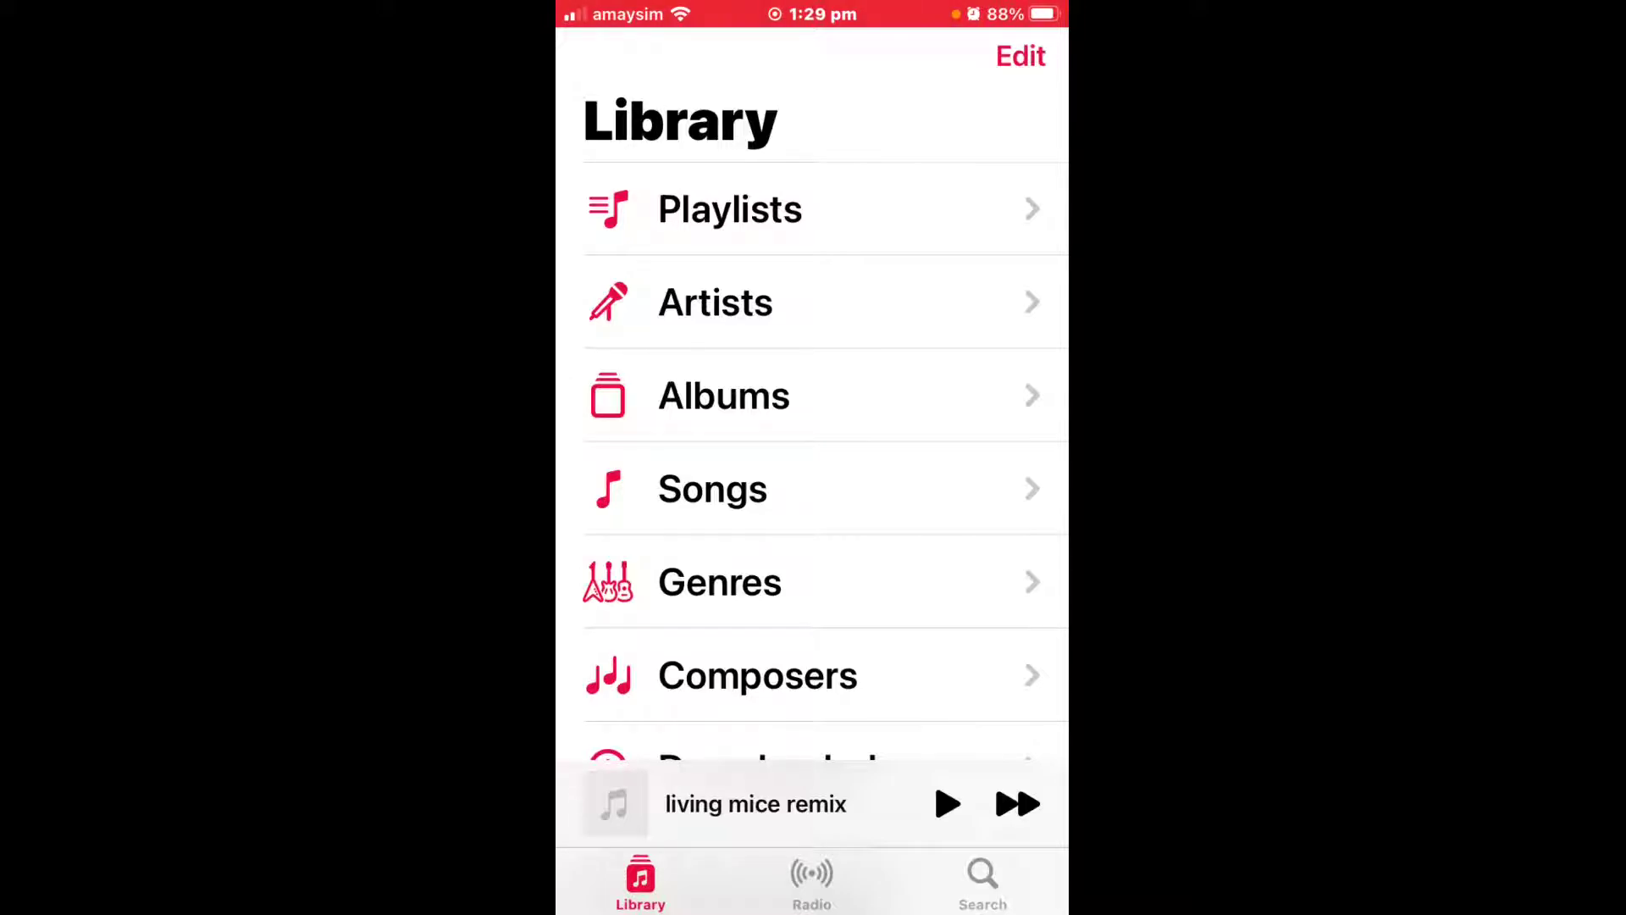
pyautogui.scroll(-3, 811, 449)
pyautogui.scroll(3, 812, 449)
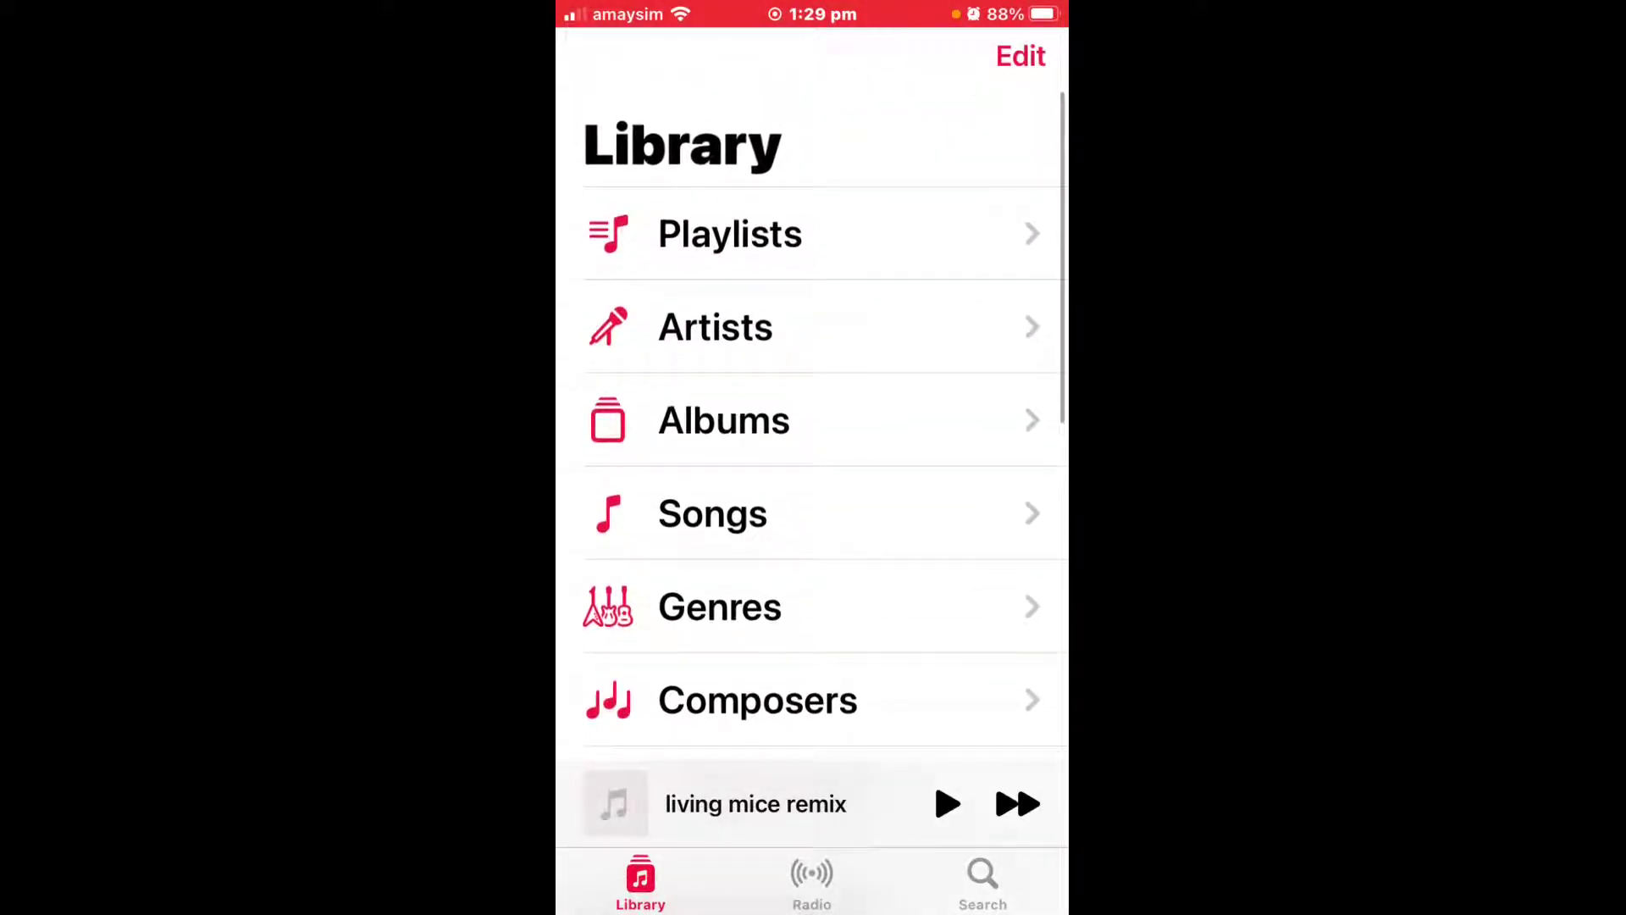
pyautogui.scroll(-1, 812, 449)
pyautogui.scroll(2, 811, 449)
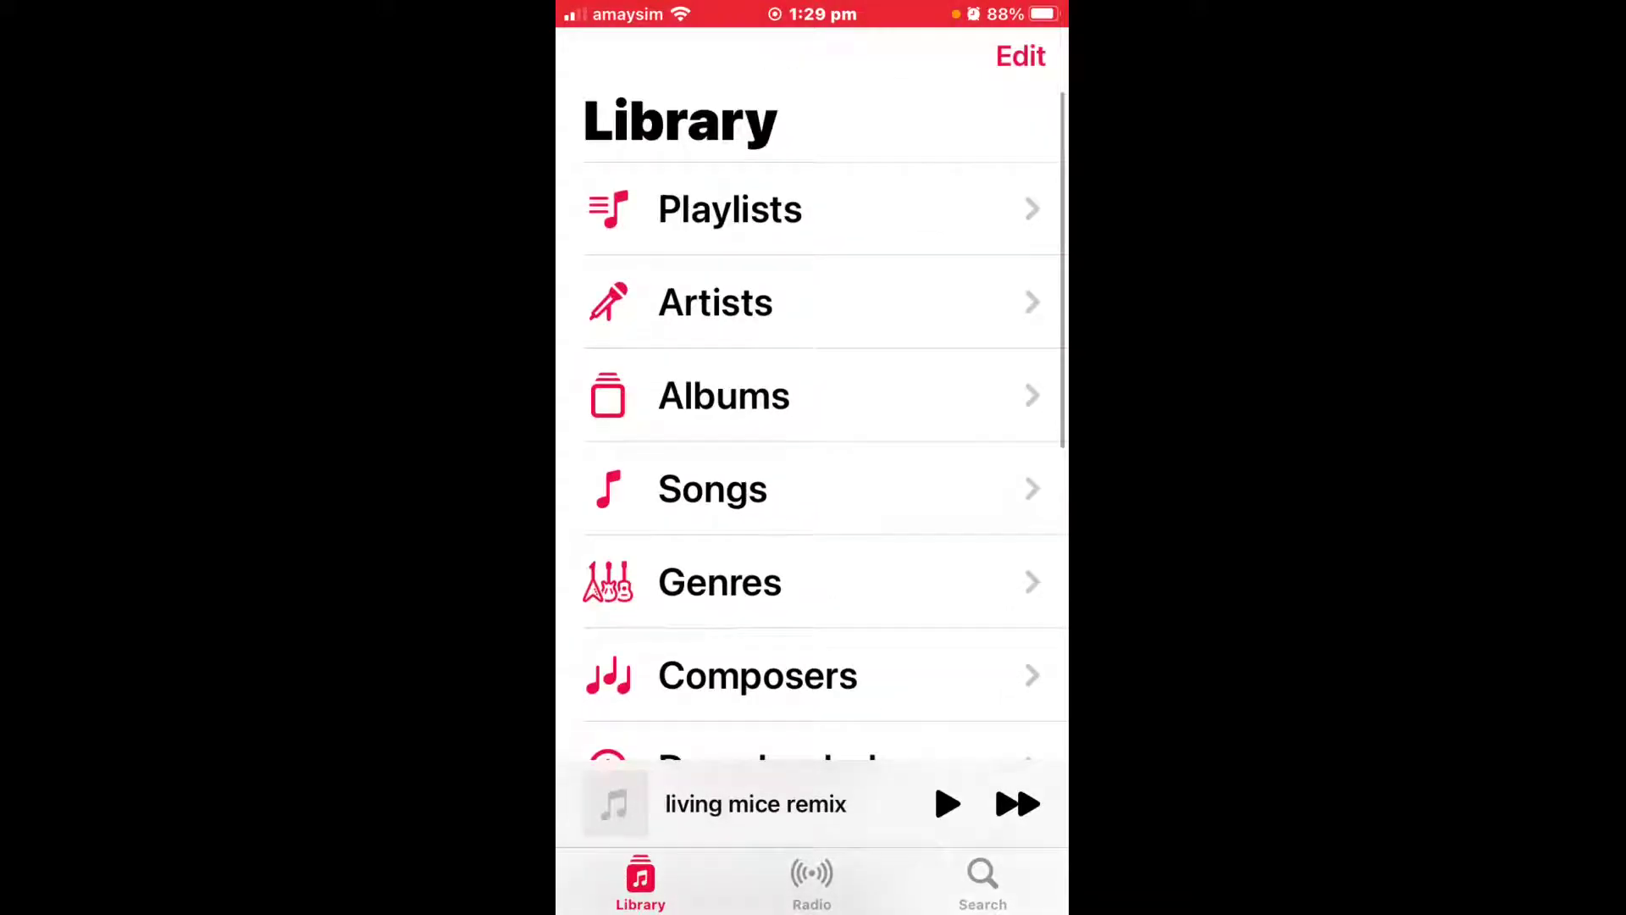